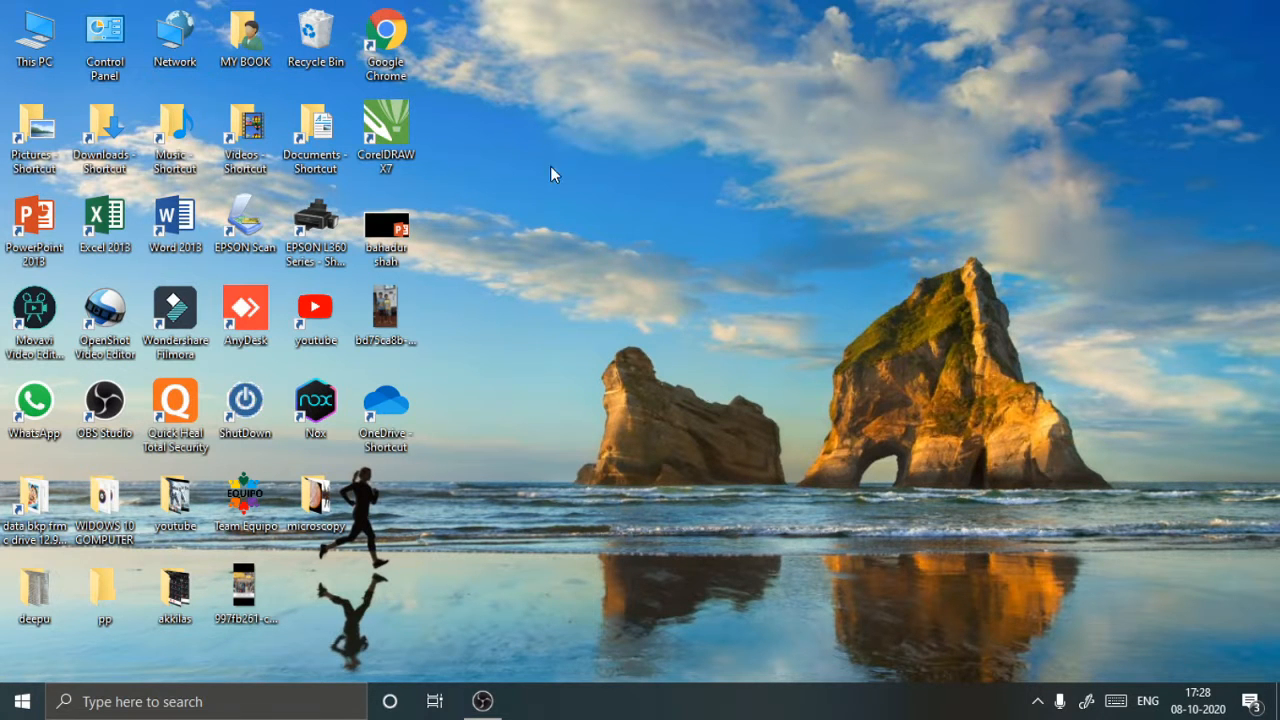
# Open Google Jamboard in Chrome from the Google apps and create a new jam
pyautogui.doubleClick(398, 50)
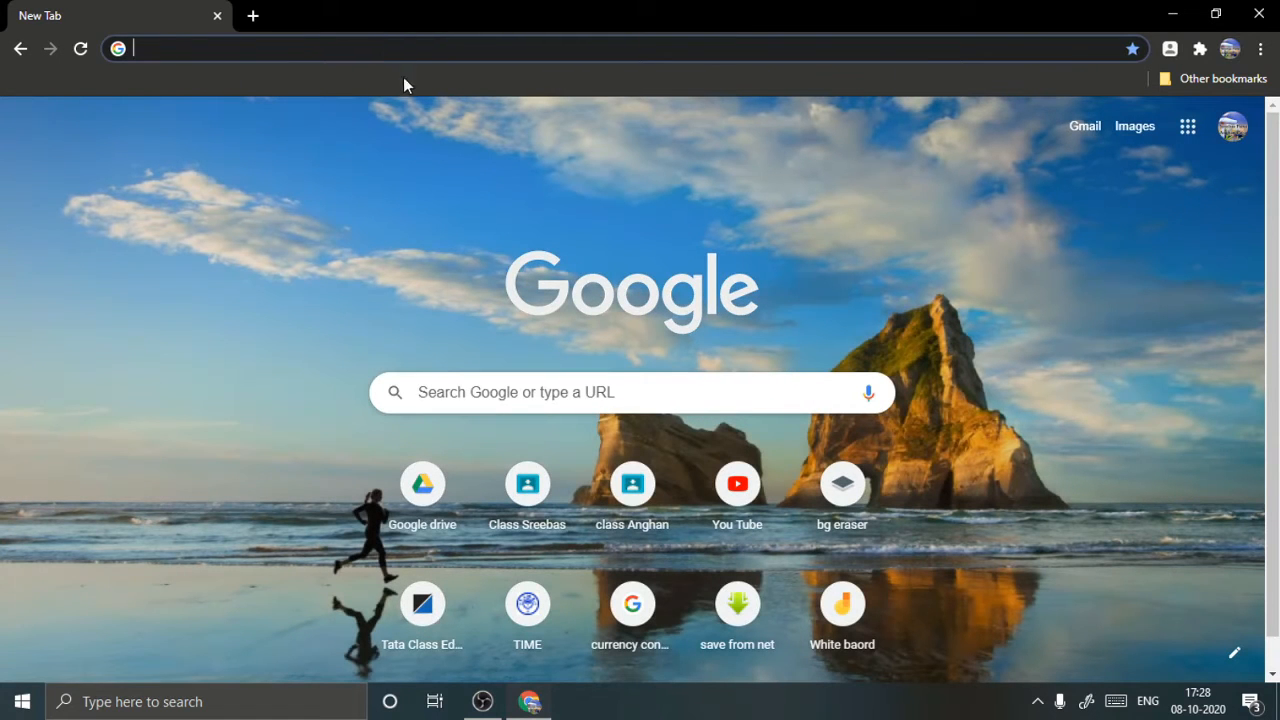
pyautogui.click(1188, 143)
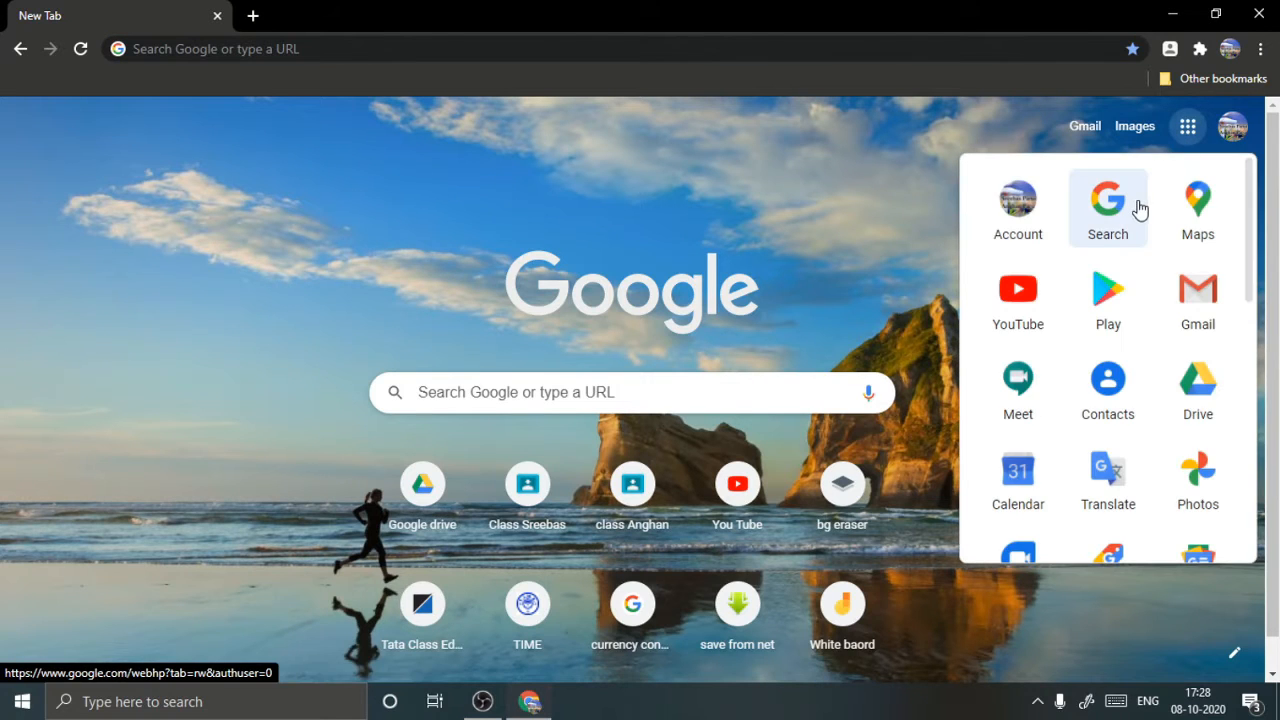
pyautogui.scroll(-5, 1138, 205)
pyautogui.scroll(-2, 1138, 205)
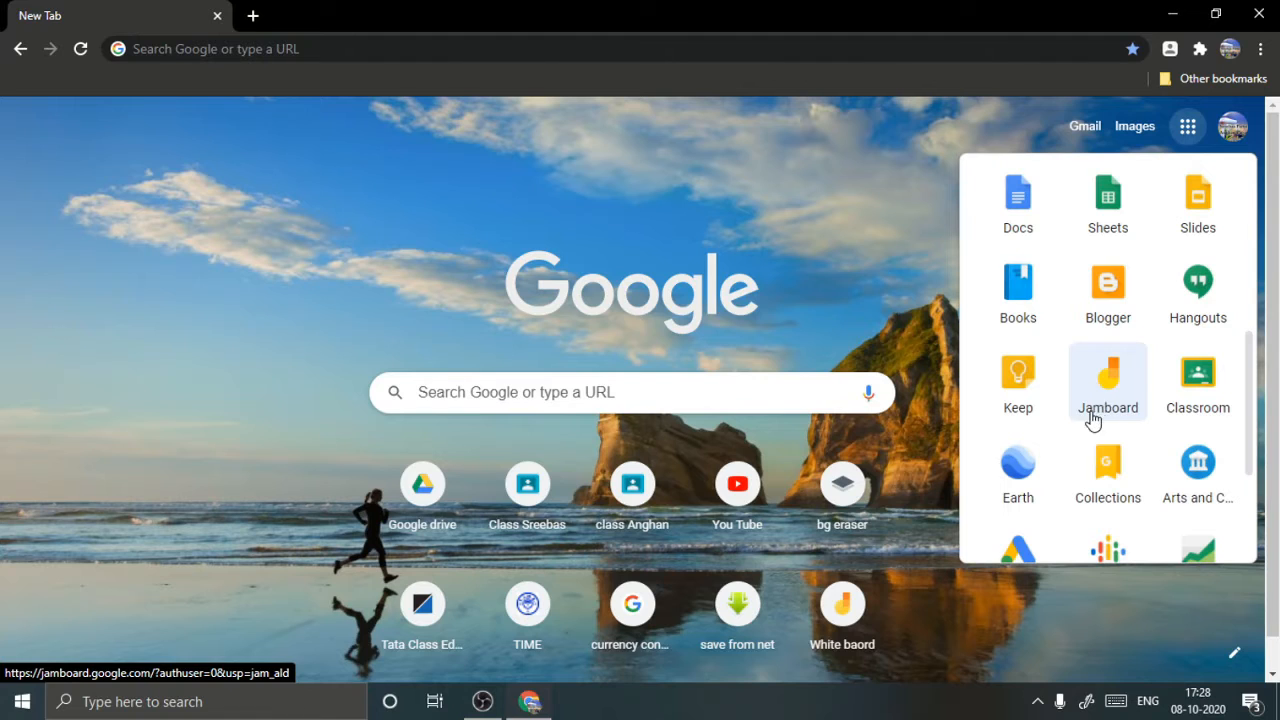
pyautogui.click(1116, 386)
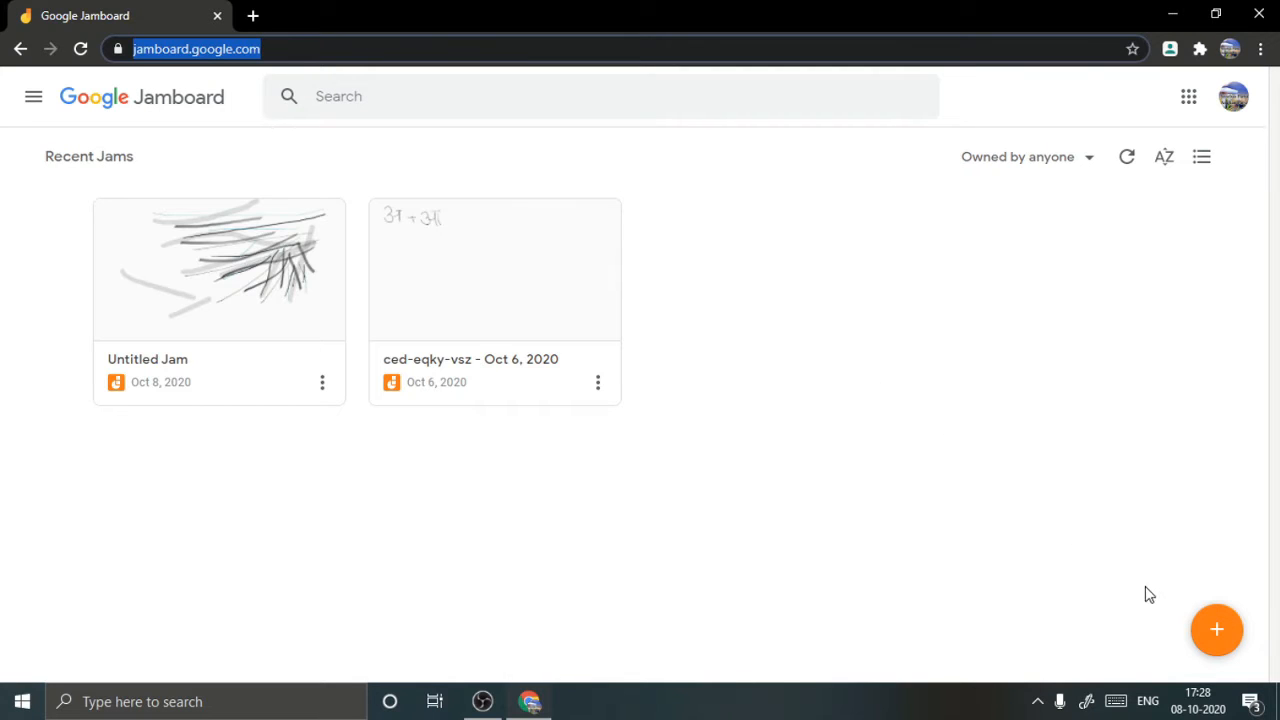
pyautogui.click(1215, 633)
pyautogui.click(1218, 636)
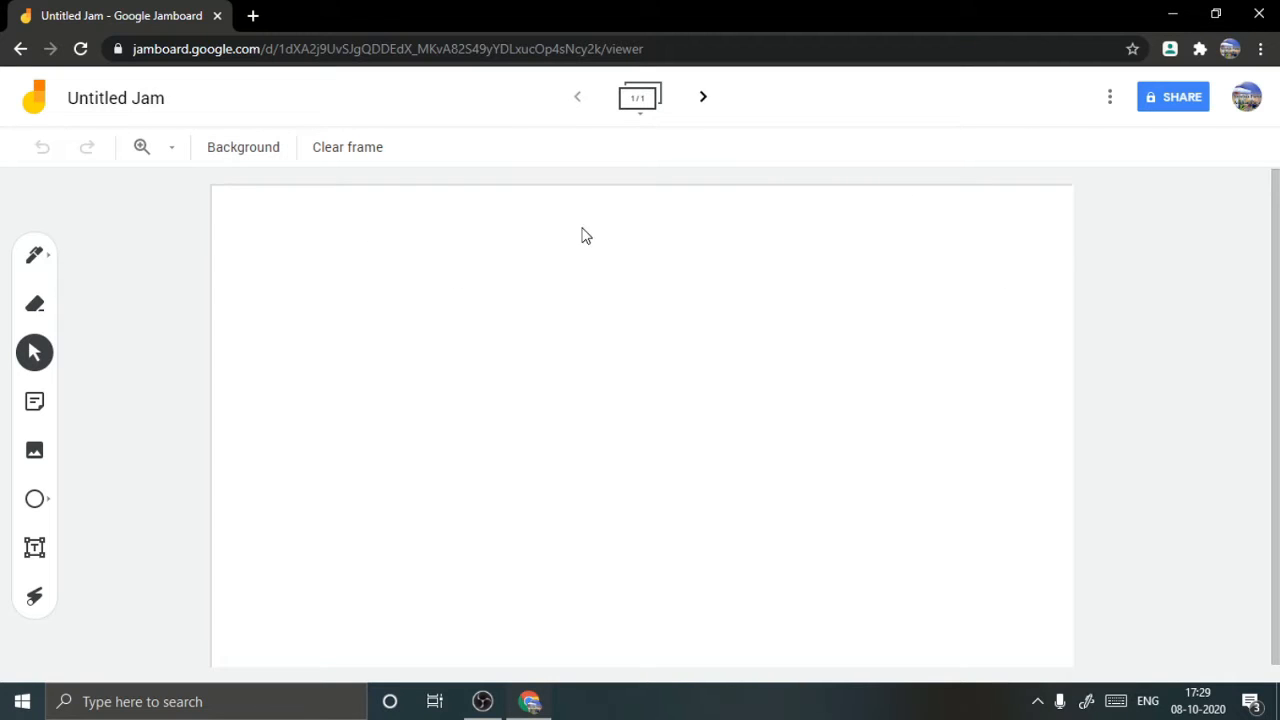
# Try the dotted, lined and blue square-grid backgrounds on the empty frame one after another
pyautogui.click(250, 156)
pyautogui.click(260, 192)
pyautogui.click(258, 155)
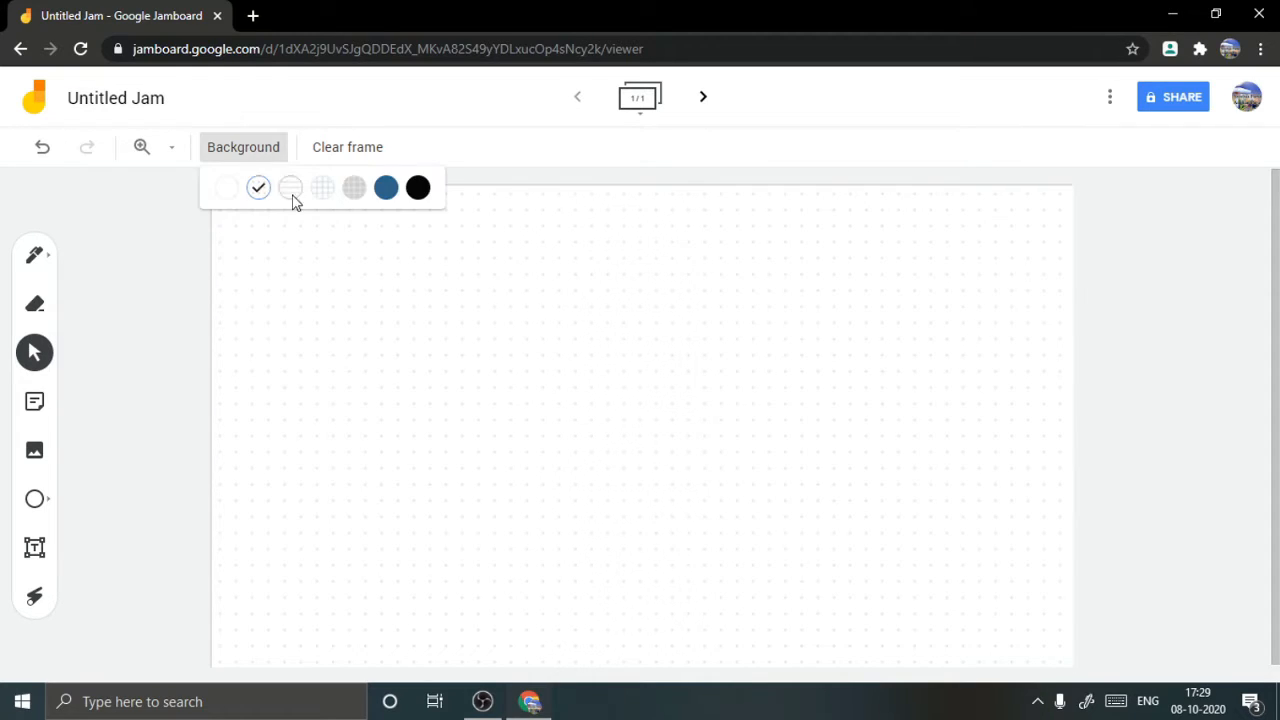
pyautogui.click(290, 189)
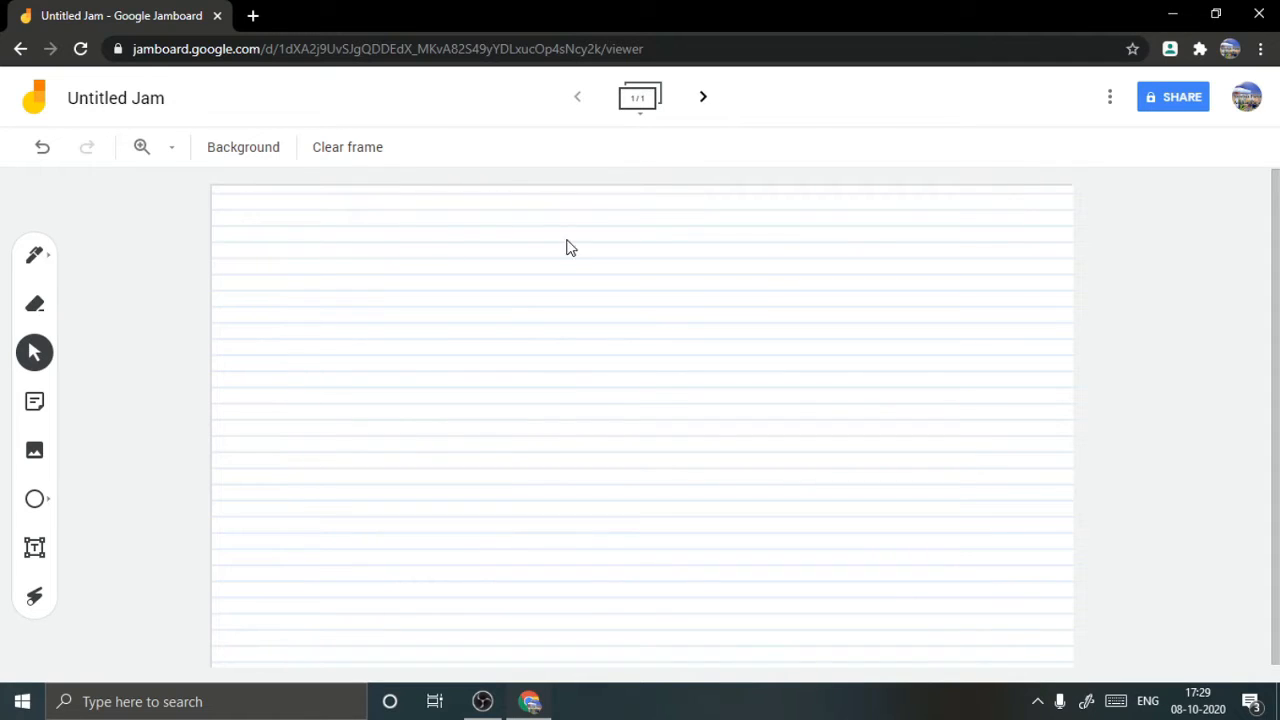
pyautogui.click(242, 160)
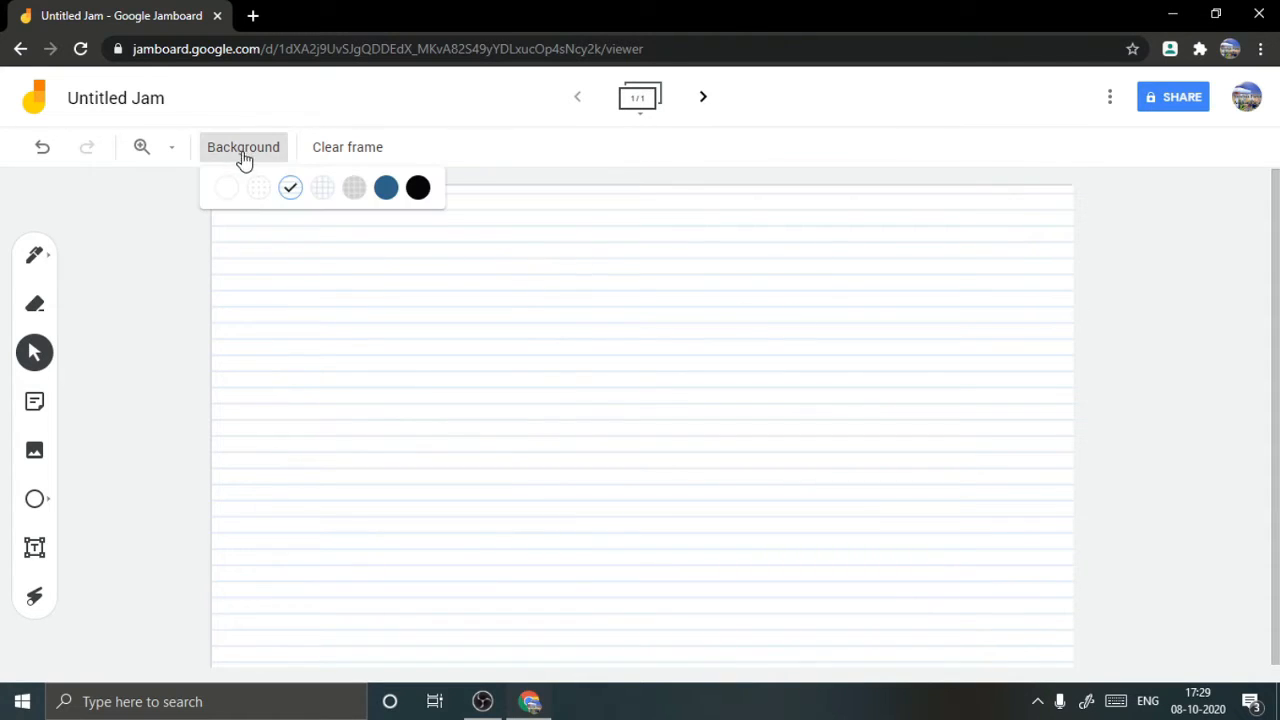
pyautogui.click(330, 192)
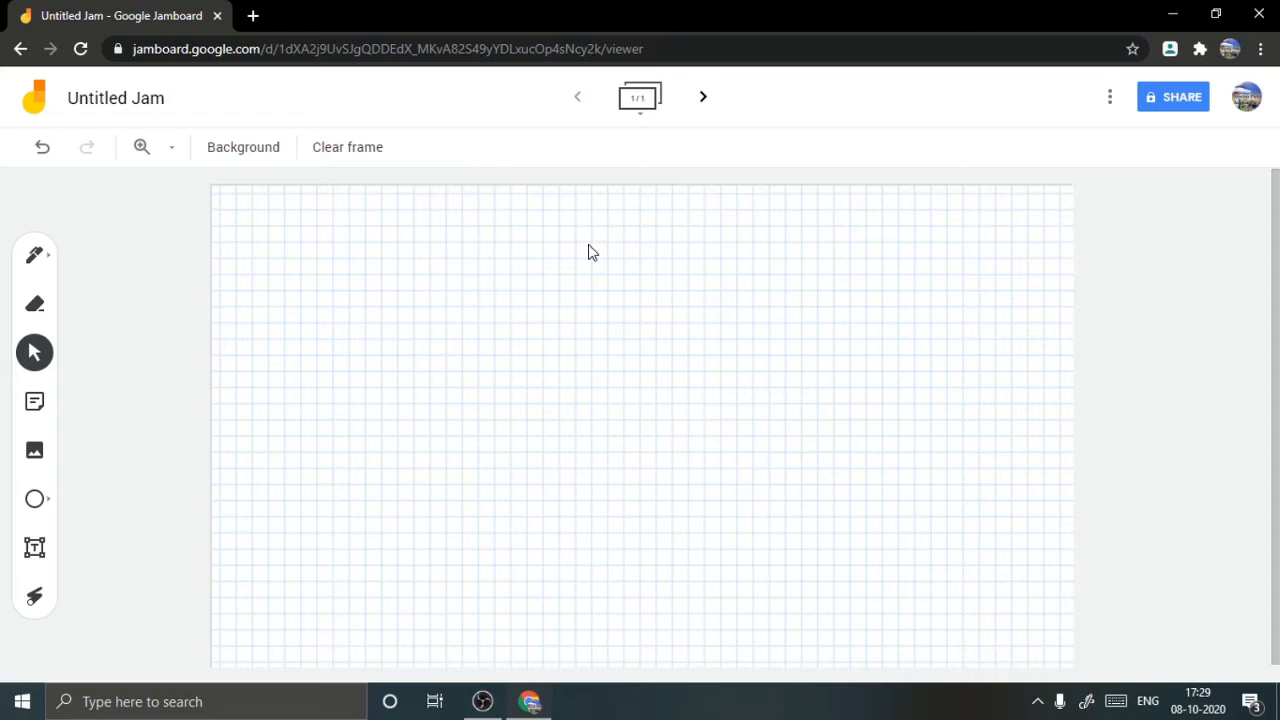
# Try the grey grid, blue and black backgrounds on the frame, ending with the plain white one
pyautogui.click(252, 148)
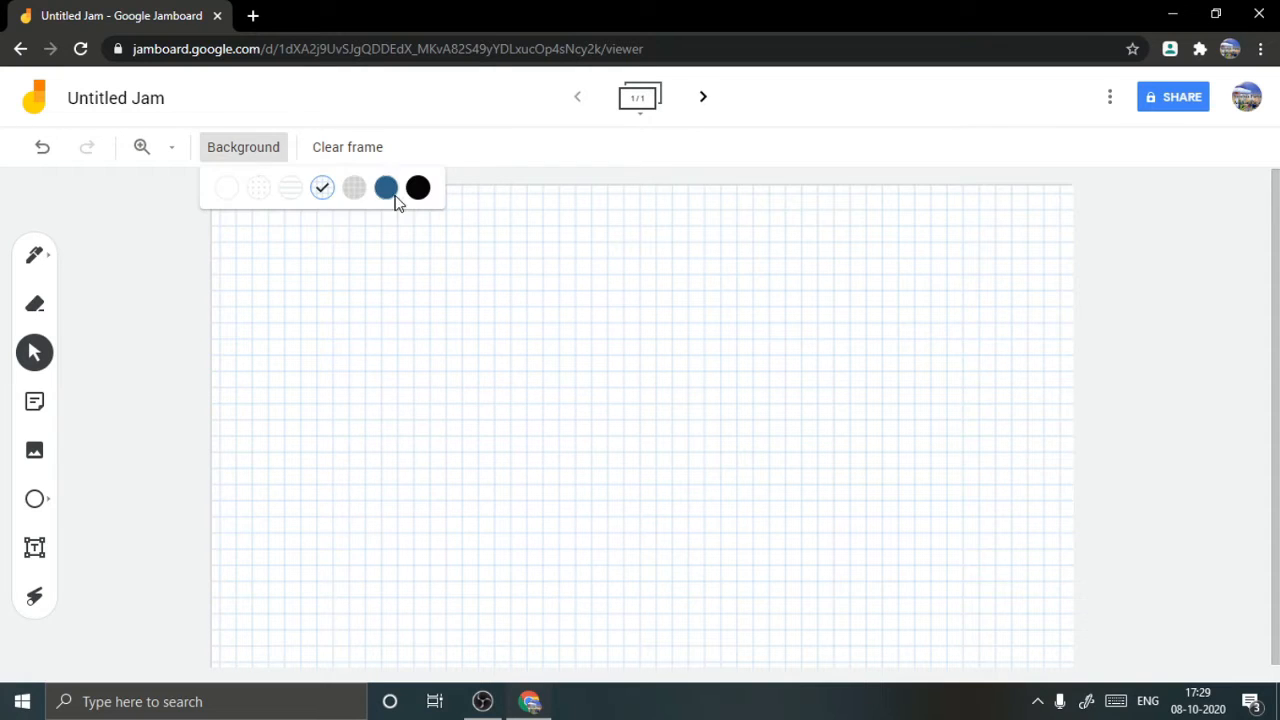
pyautogui.click(354, 190)
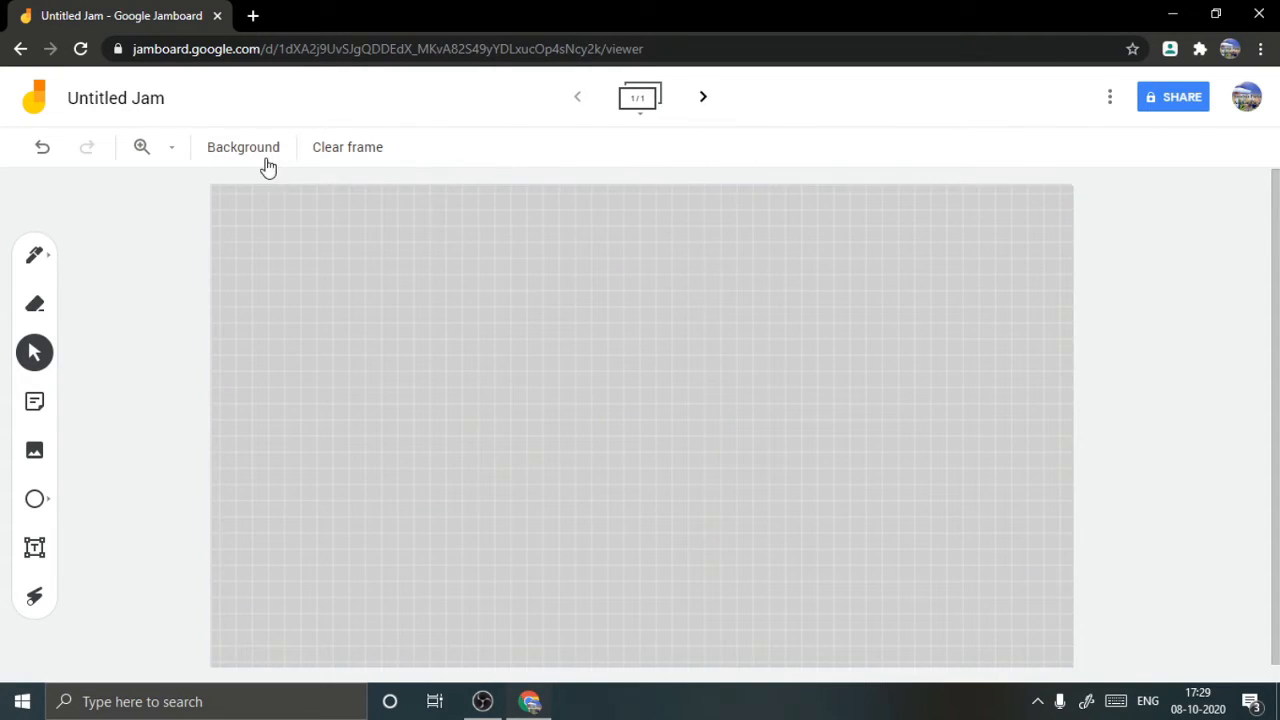
pyautogui.click(260, 157)
pyautogui.click(386, 188)
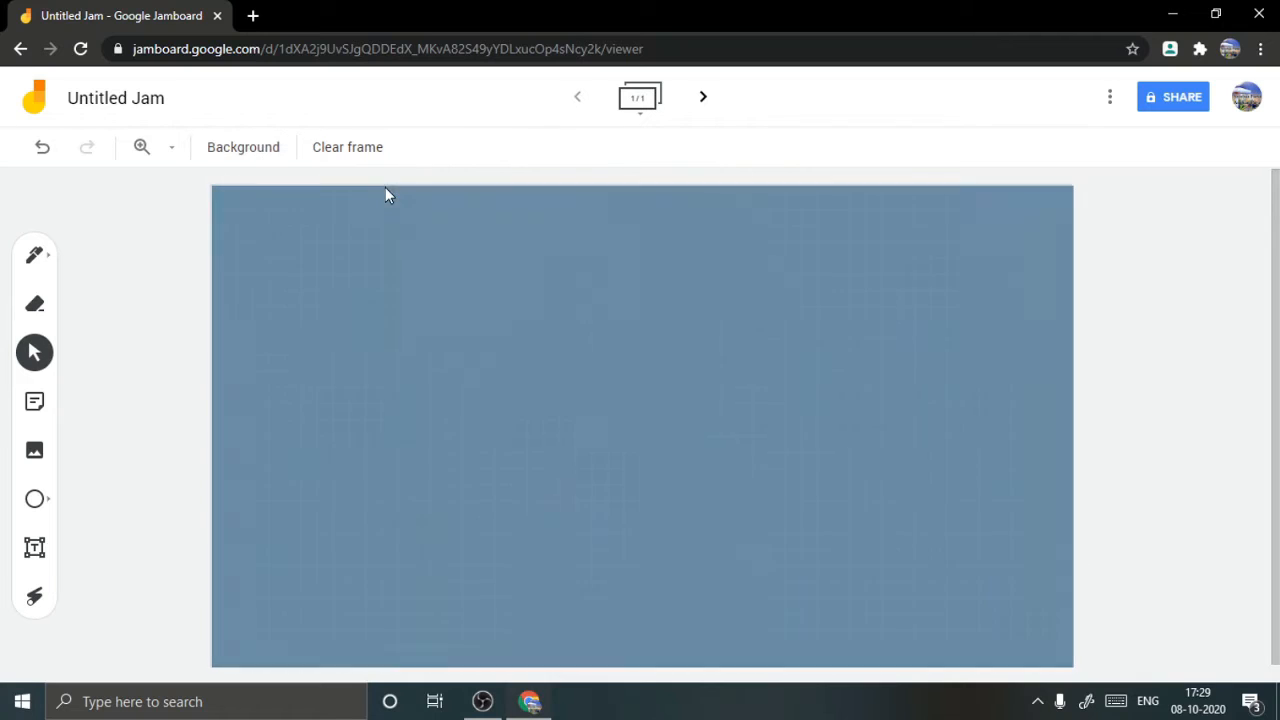
pyautogui.click(258, 160)
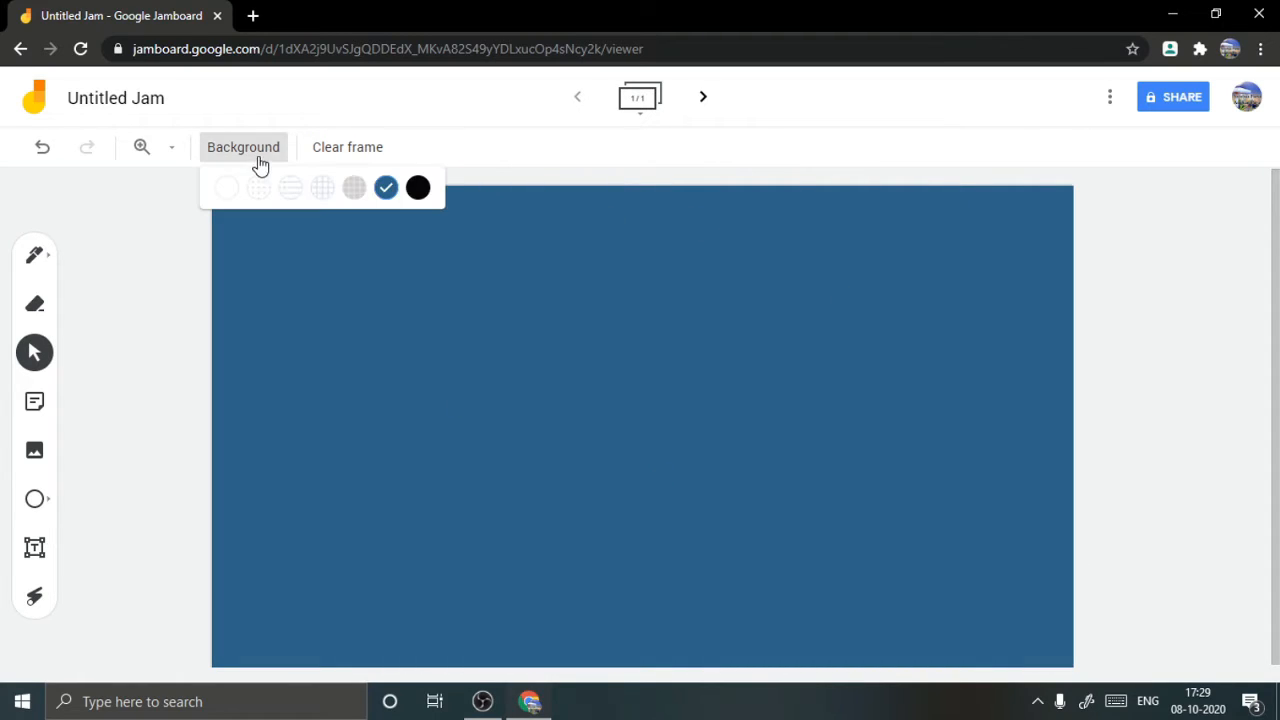
pyautogui.click(420, 190)
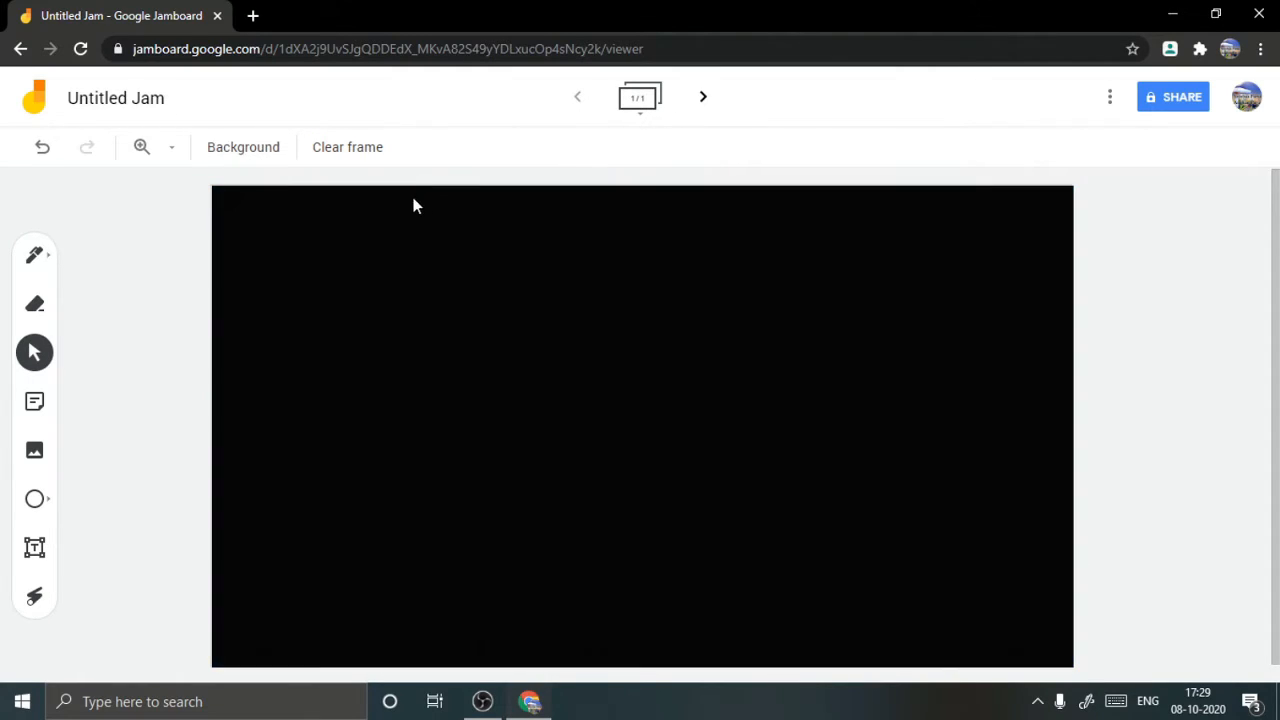
pyautogui.click(240, 155)
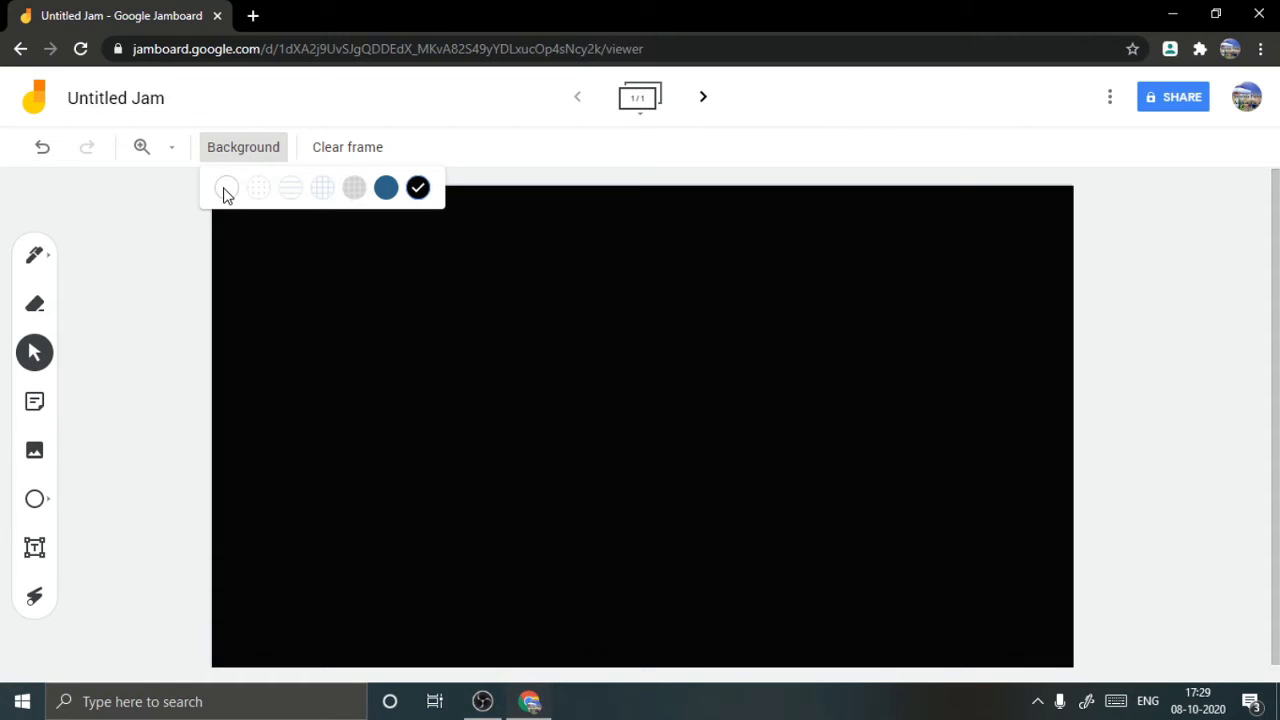
pyautogui.click(226, 190)
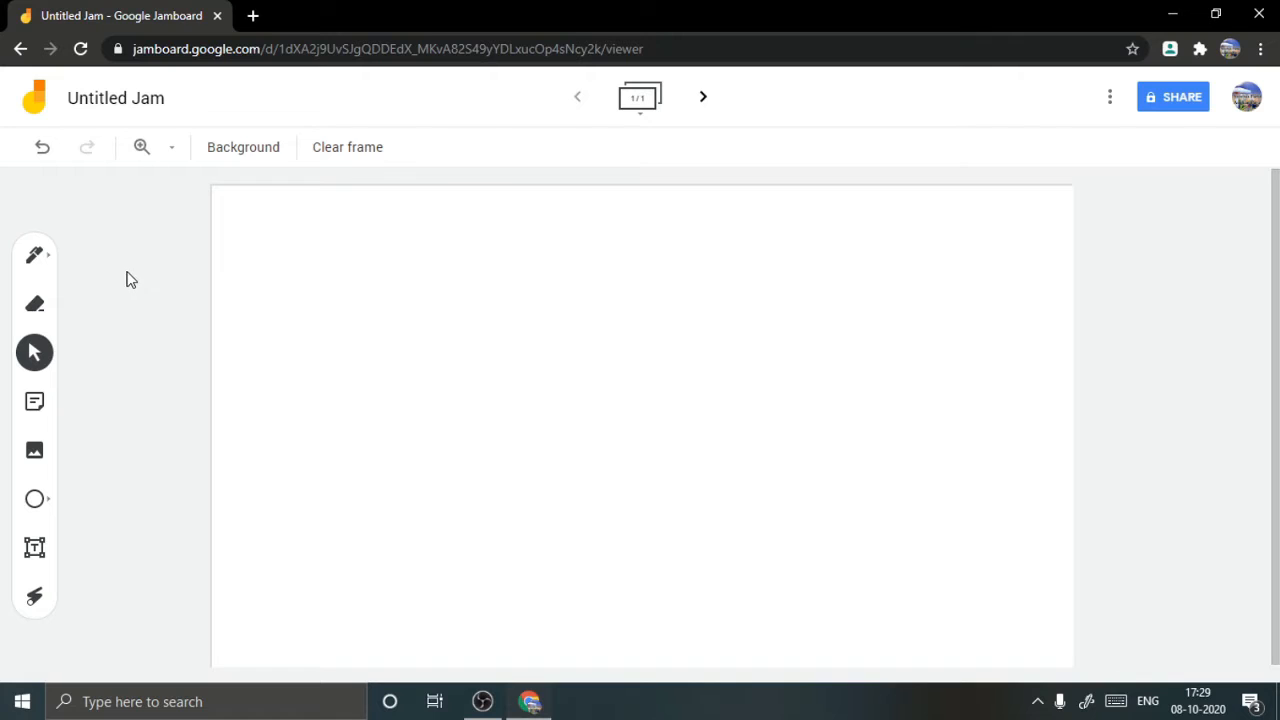
# Draw three roughly horizontal black pen lines in the upper left part of the frame
pyautogui.click(37, 257)
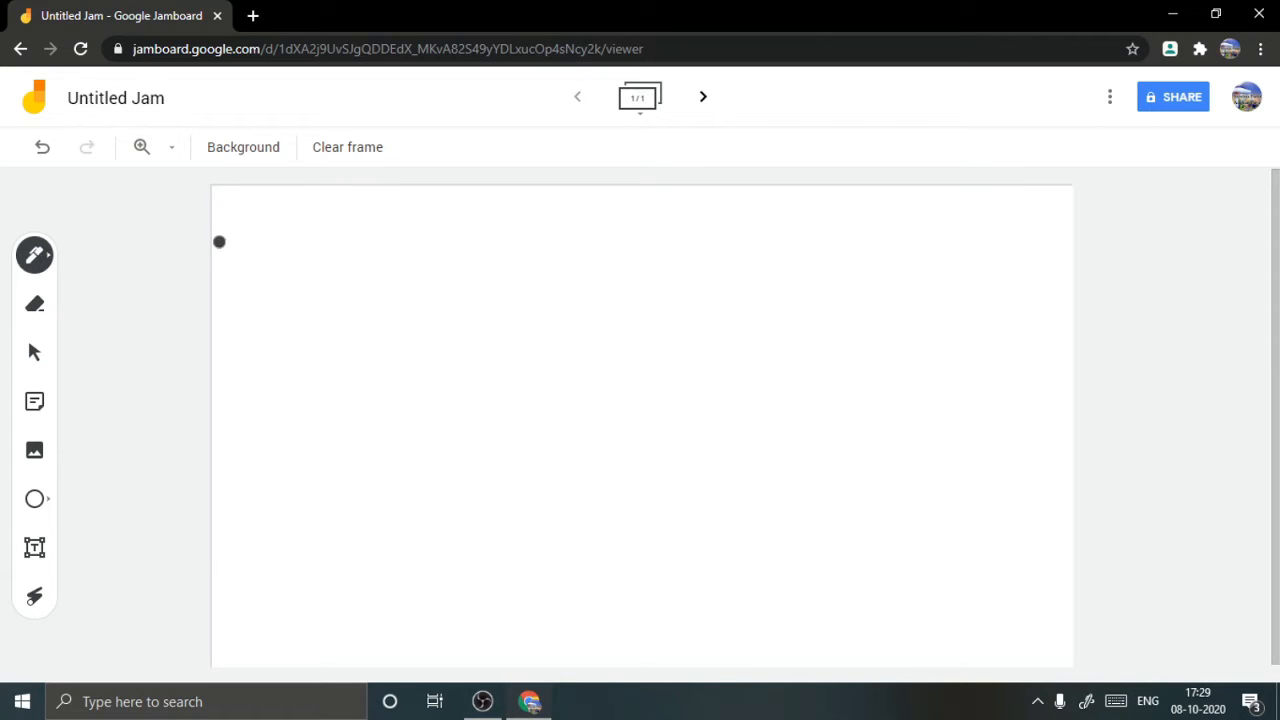
pyautogui.moveTo(231, 248); pyautogui.dragTo(558, 244)
pyautogui.moveTo(289, 269); pyautogui.dragTo(489, 291)
pyautogui.moveTo(284, 329); pyautogui.dragTo(474, 323)
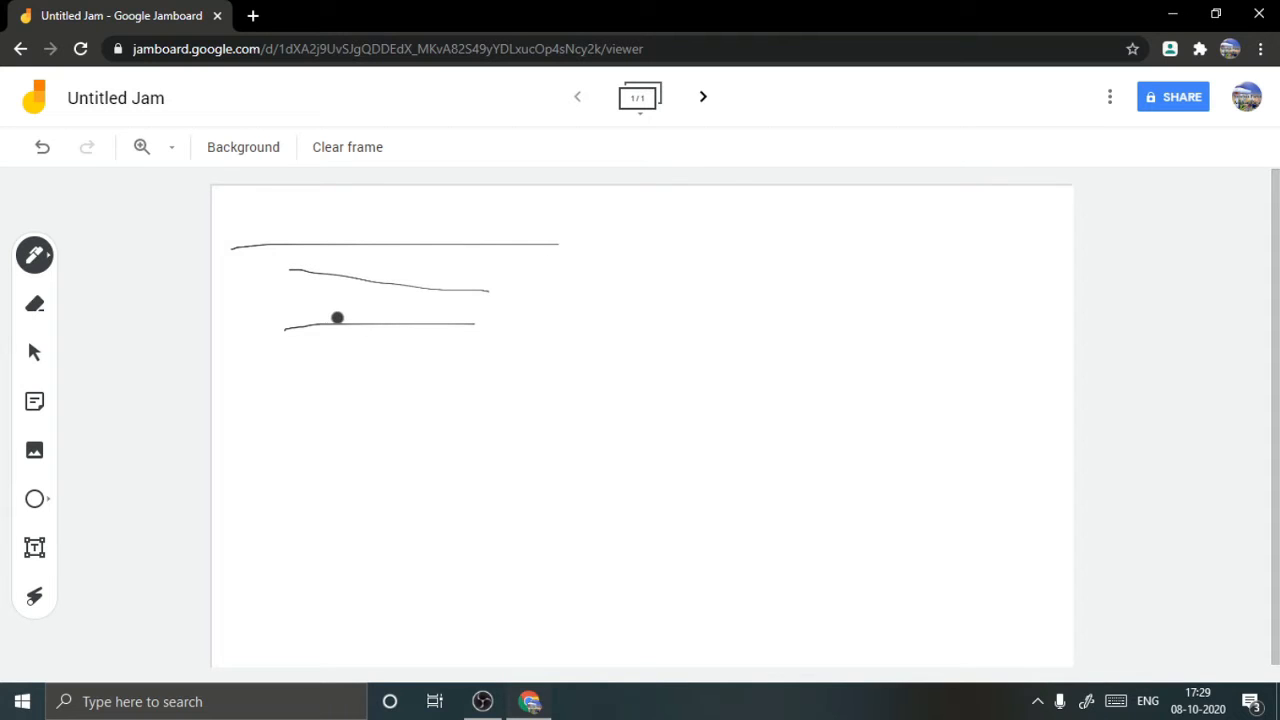
# Change the pen colour to blue and draw three roughly horizontal lines across the frame's upper middle
pyautogui.click(42, 262)
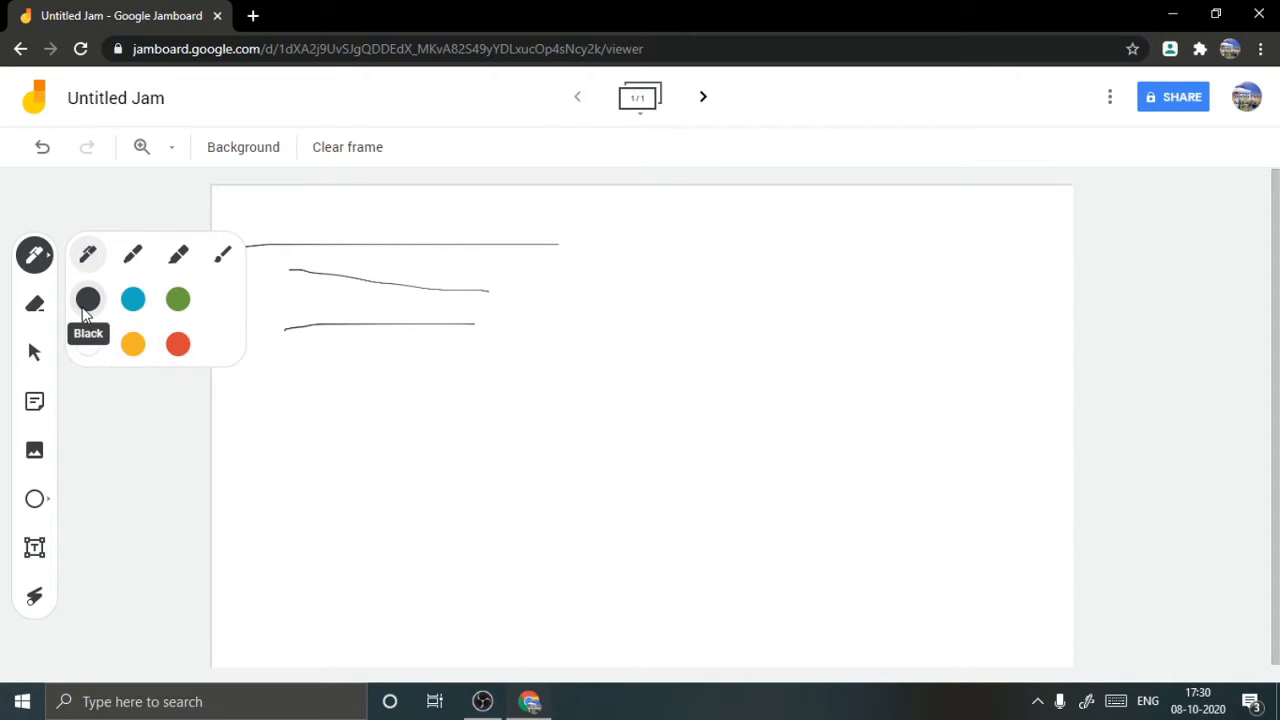
pyautogui.click(133, 300)
pyautogui.moveTo(290, 267); pyautogui.dragTo(665, 296)
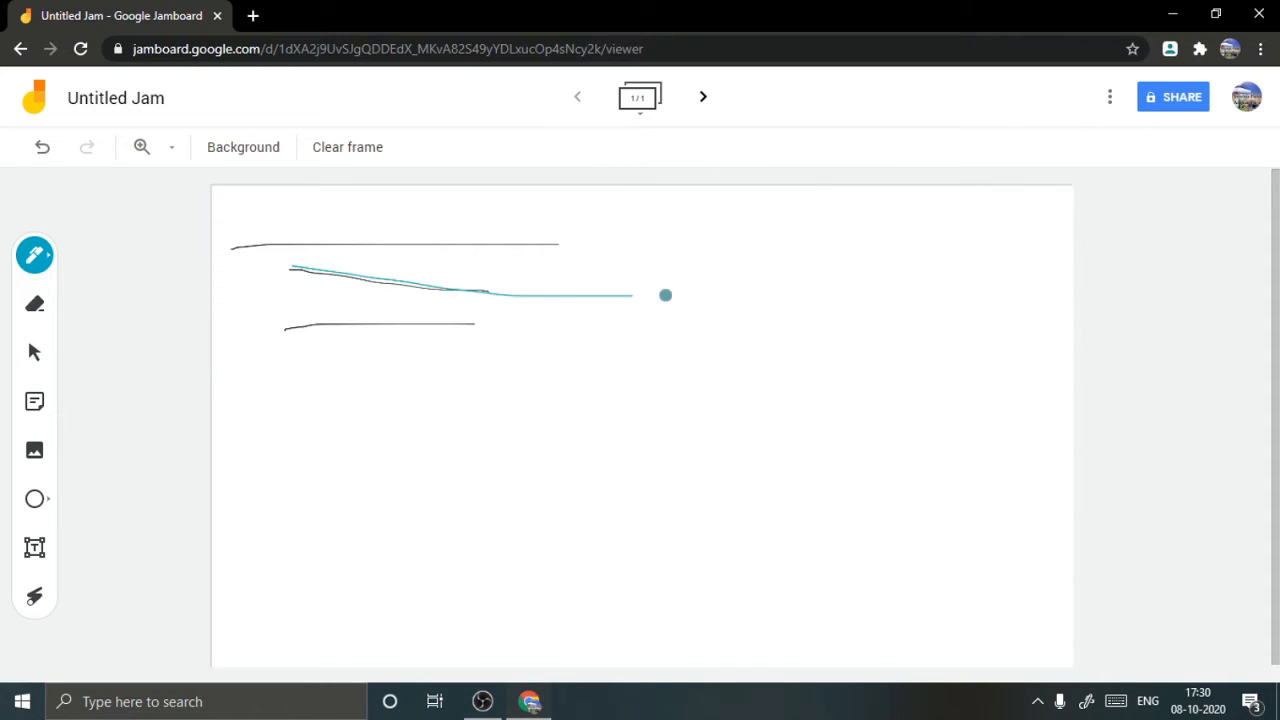
pyautogui.moveTo(441, 302); pyautogui.dragTo(661, 304)
pyautogui.moveTo(566, 375); pyautogui.dragTo(716, 372)
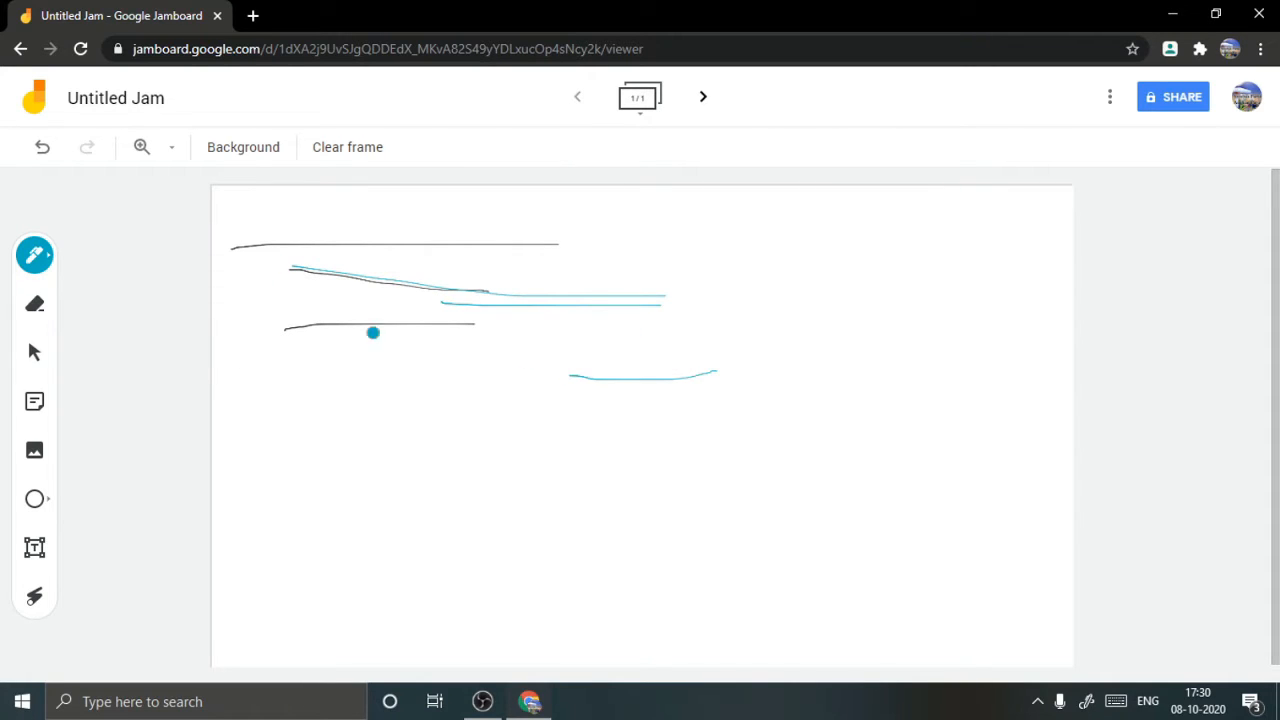
# Change the pen colour to green and draw two horizontal lines below the existing strokes
pyautogui.click(40, 268)
pyautogui.click(176, 301)
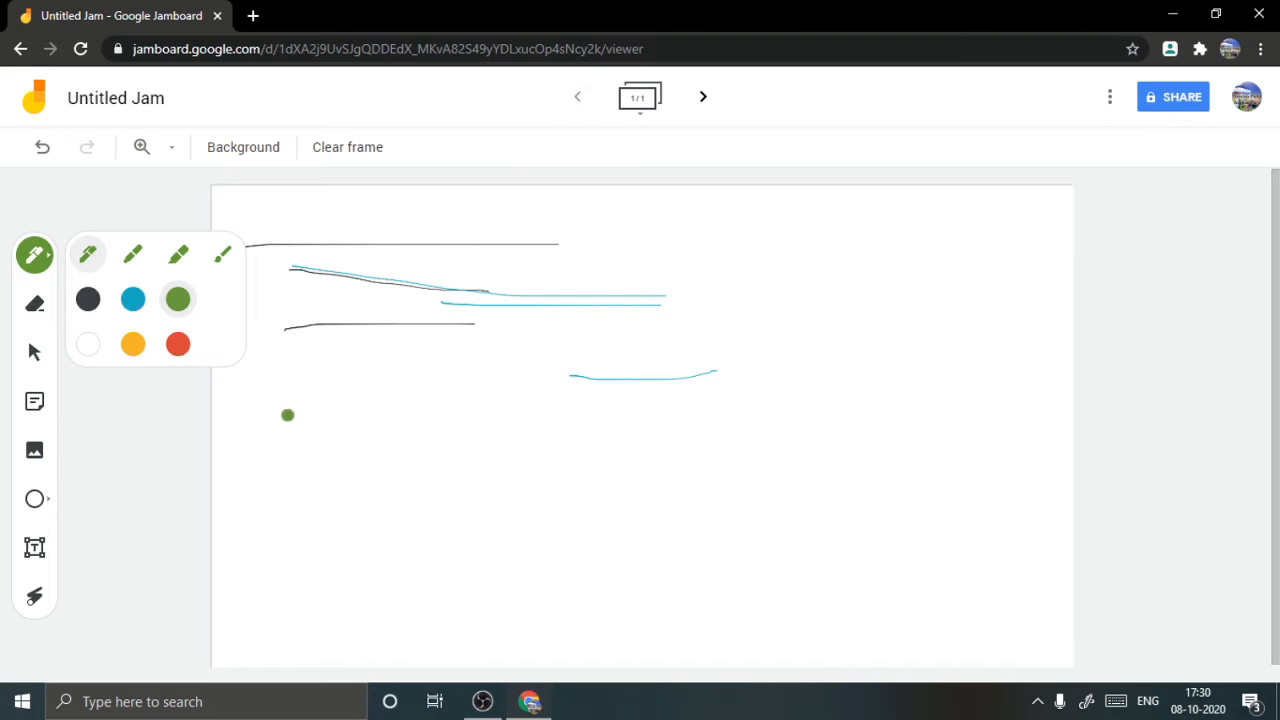
pyautogui.moveTo(298, 403); pyautogui.dragTo(542, 403)
pyautogui.moveTo(400, 430); pyautogui.dragTo(638, 427)
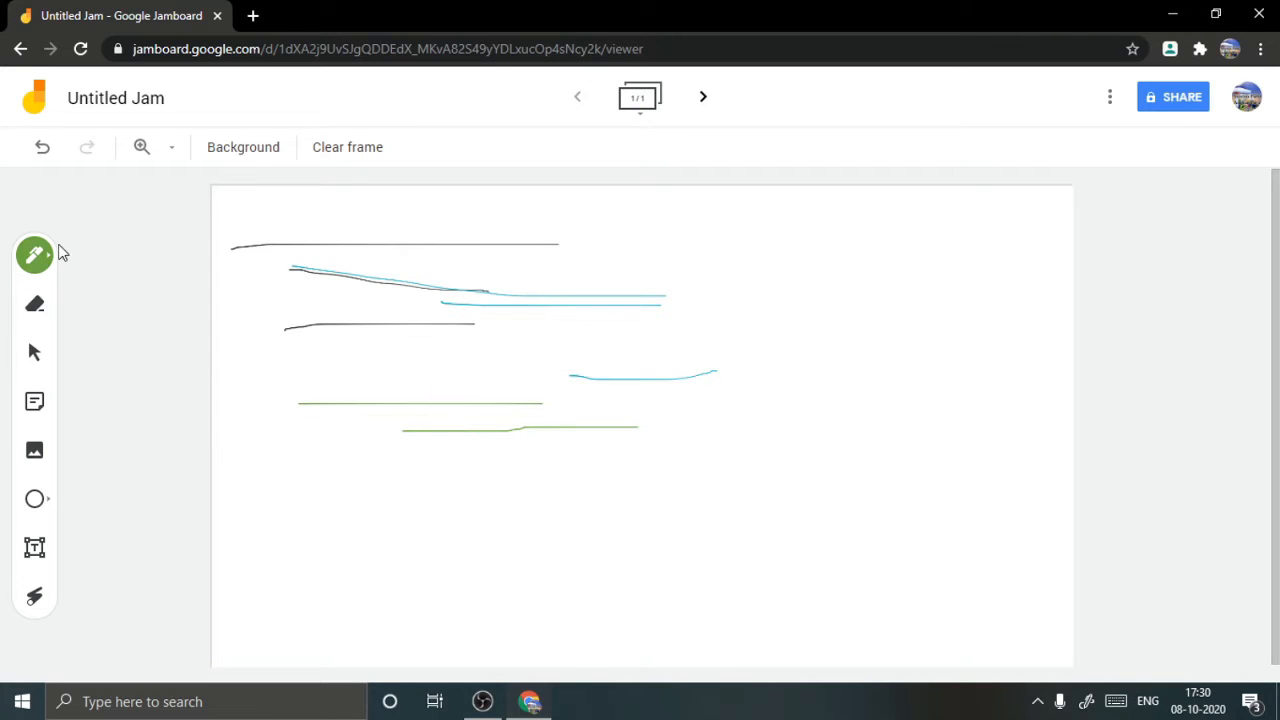
# Draw several white pen strokes across the frame, switching its background to black so that they stand out
pyautogui.click(38, 265)
pyautogui.click(88, 344)
pyautogui.click(229, 157)
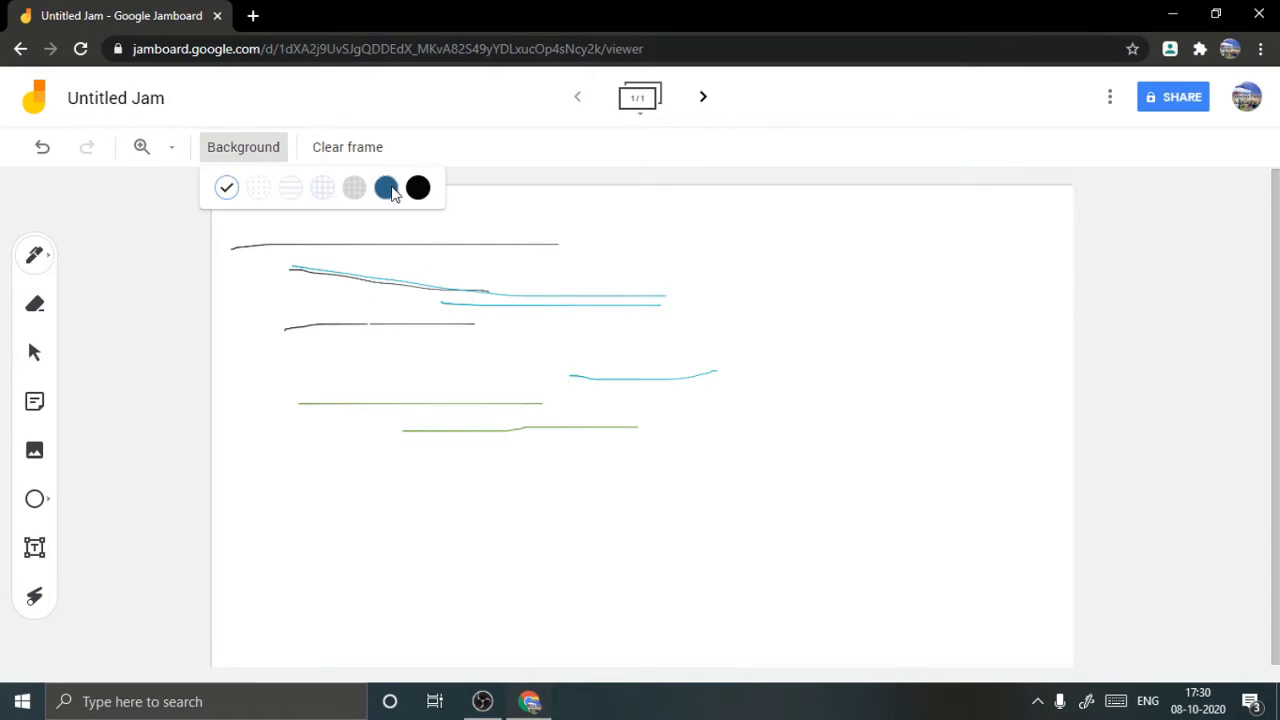
pyautogui.click(417, 189)
pyautogui.moveTo(803, 277); pyautogui.dragTo(775, 465)
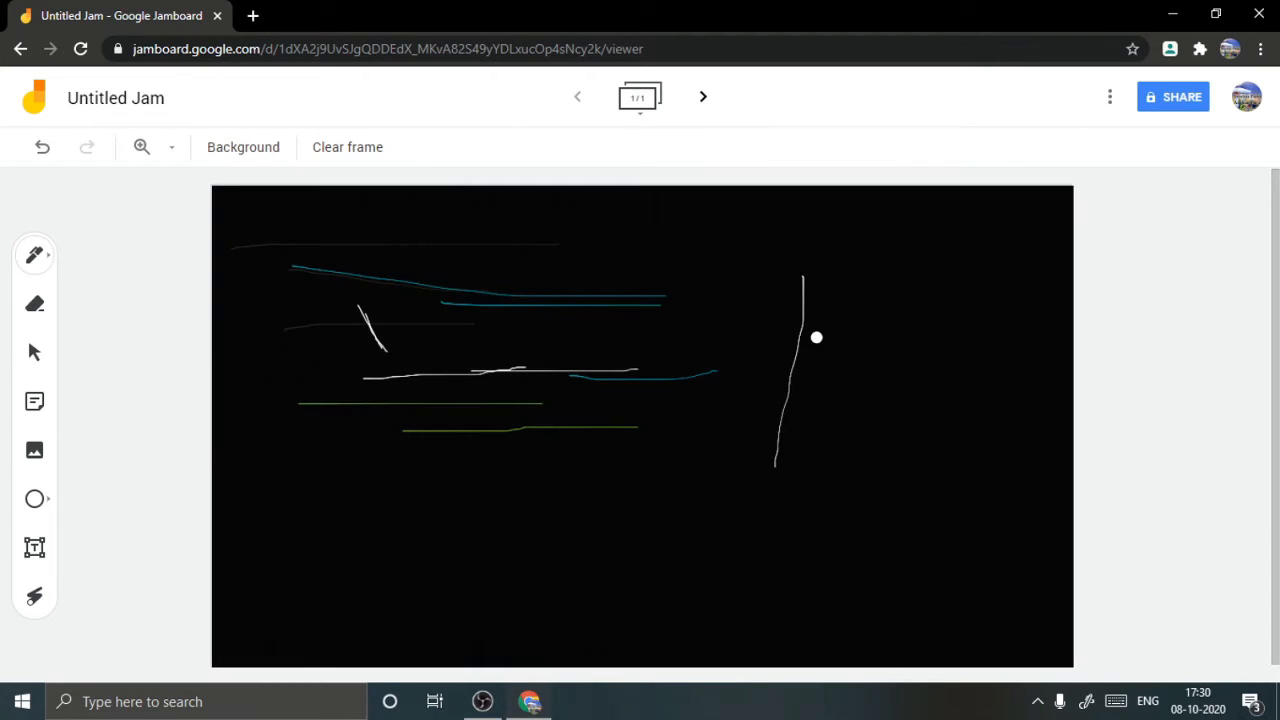
pyautogui.moveTo(817, 340); pyautogui.dragTo(791, 527)
pyautogui.moveTo(879, 357)
pyautogui.mouseDown()
pyautogui.moveTo(866, 472)
pyautogui.moveTo(641, 473)
pyautogui.mouseUp()
pyautogui.moveTo(722, 488); pyautogui.dragTo(814, 492)
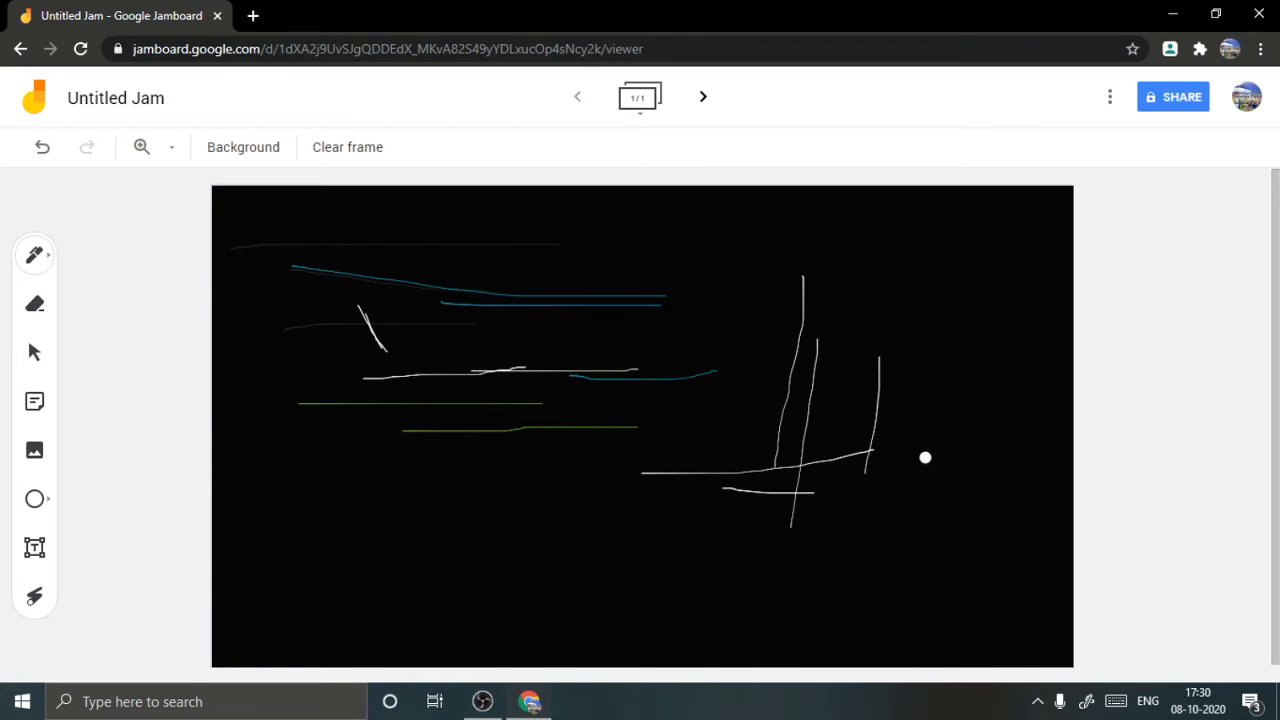
# Change the pen colour to yellow and draw a vertical and a horizontal line crossing on the right side of the frame
pyautogui.click(38, 256)
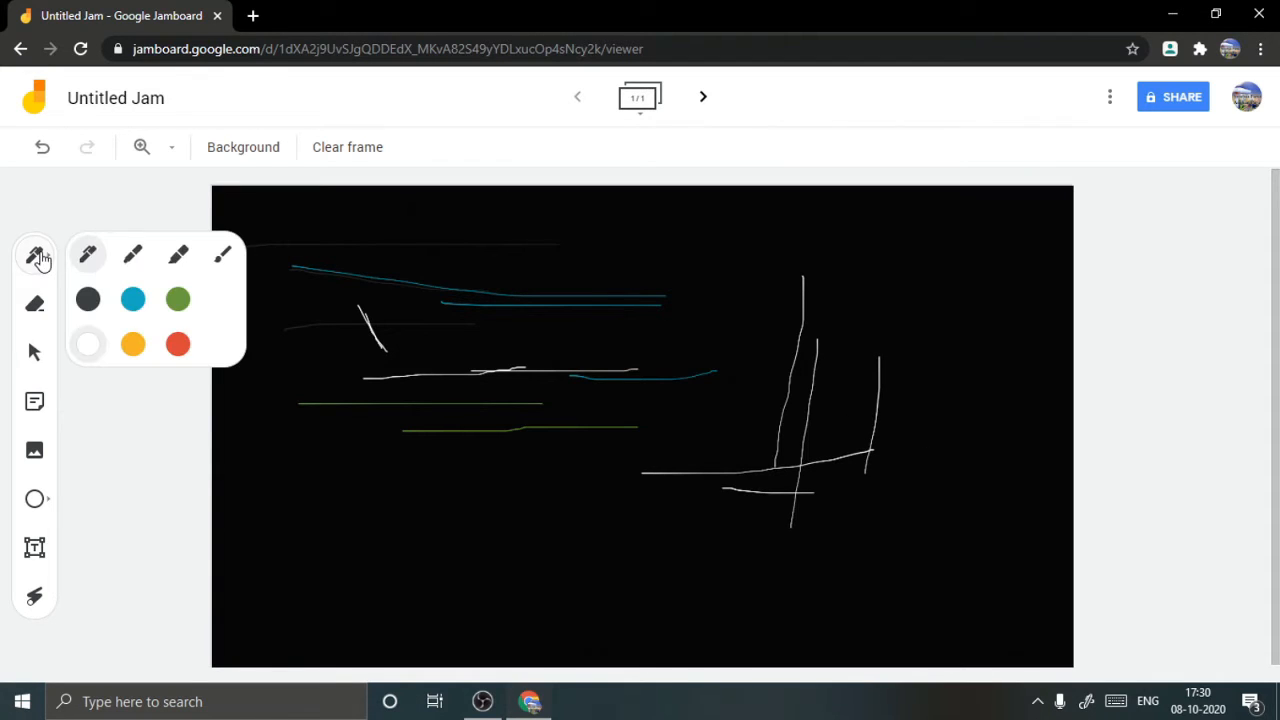
pyautogui.click(133, 345)
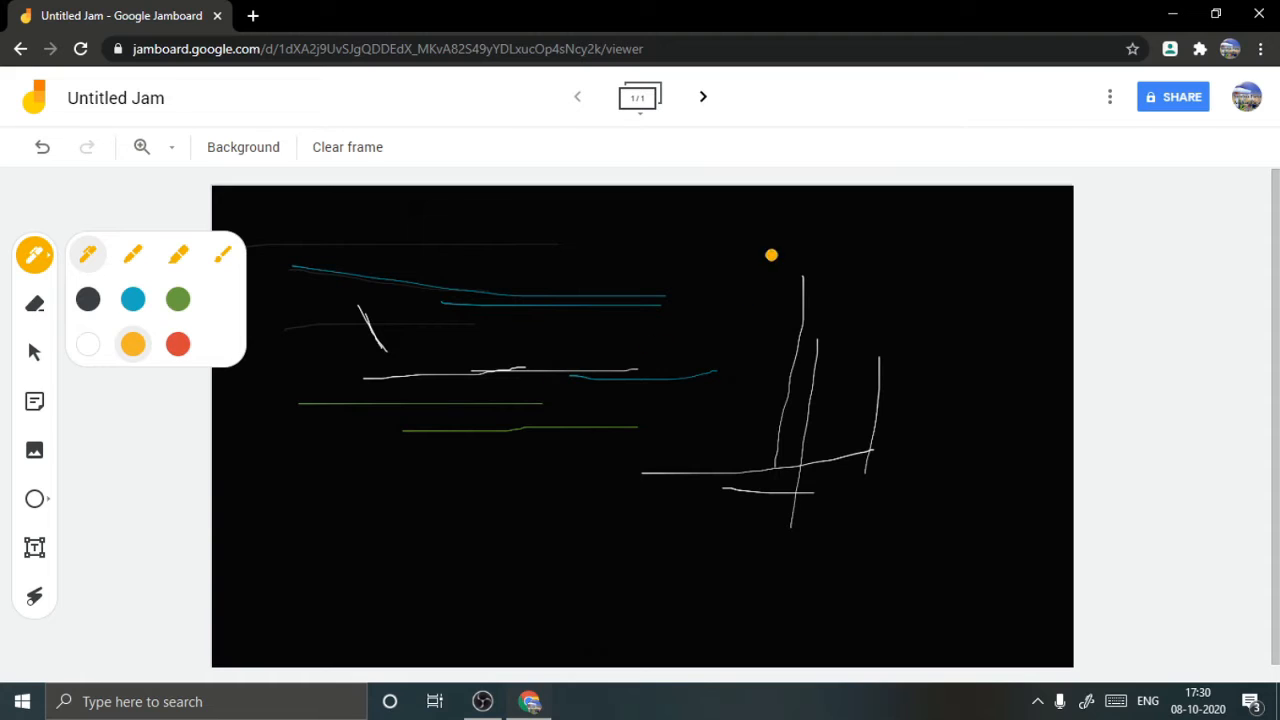
pyautogui.moveTo(772, 259); pyautogui.dragTo(731, 446)
pyautogui.moveTo(706, 281); pyautogui.dragTo(898, 288)
# Change the pen colour to red and draw two slanted lines plus a crossed pair over the green lines
pyautogui.click(34, 256)
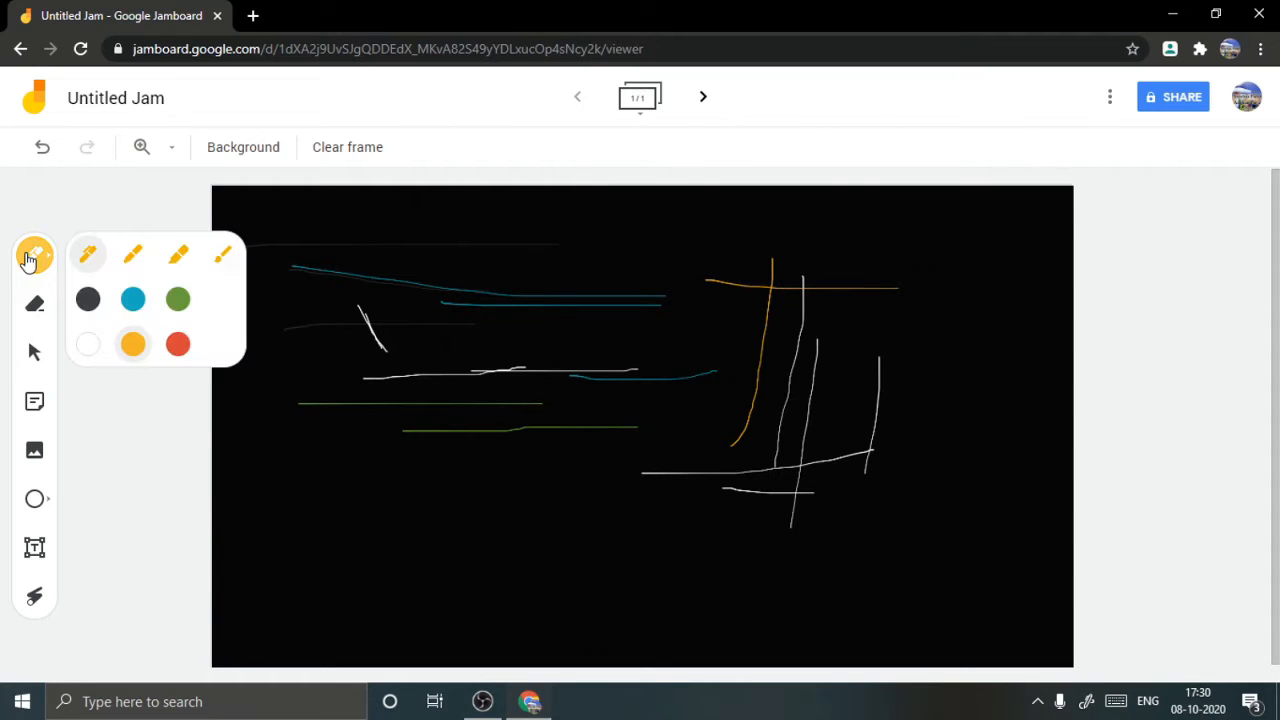
pyautogui.click(178, 344)
pyautogui.moveTo(395, 497); pyautogui.dragTo(630, 456)
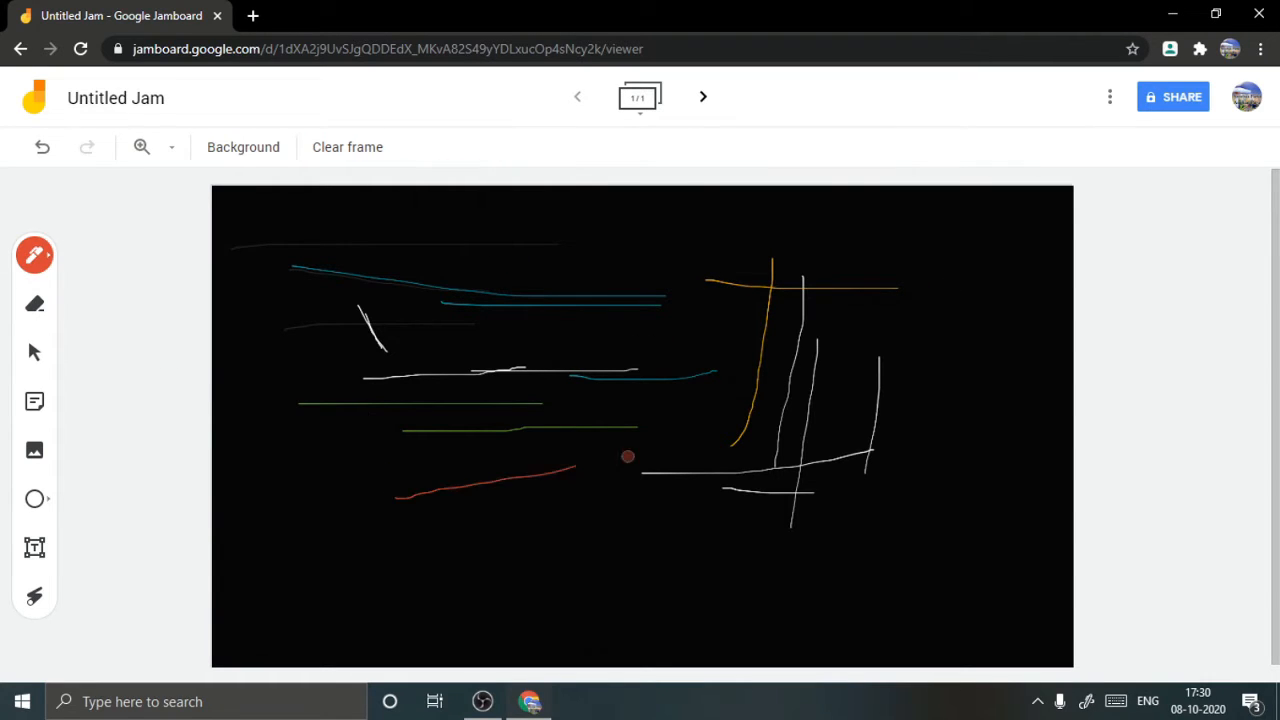
pyautogui.moveTo(528, 523); pyautogui.dragTo(632, 443)
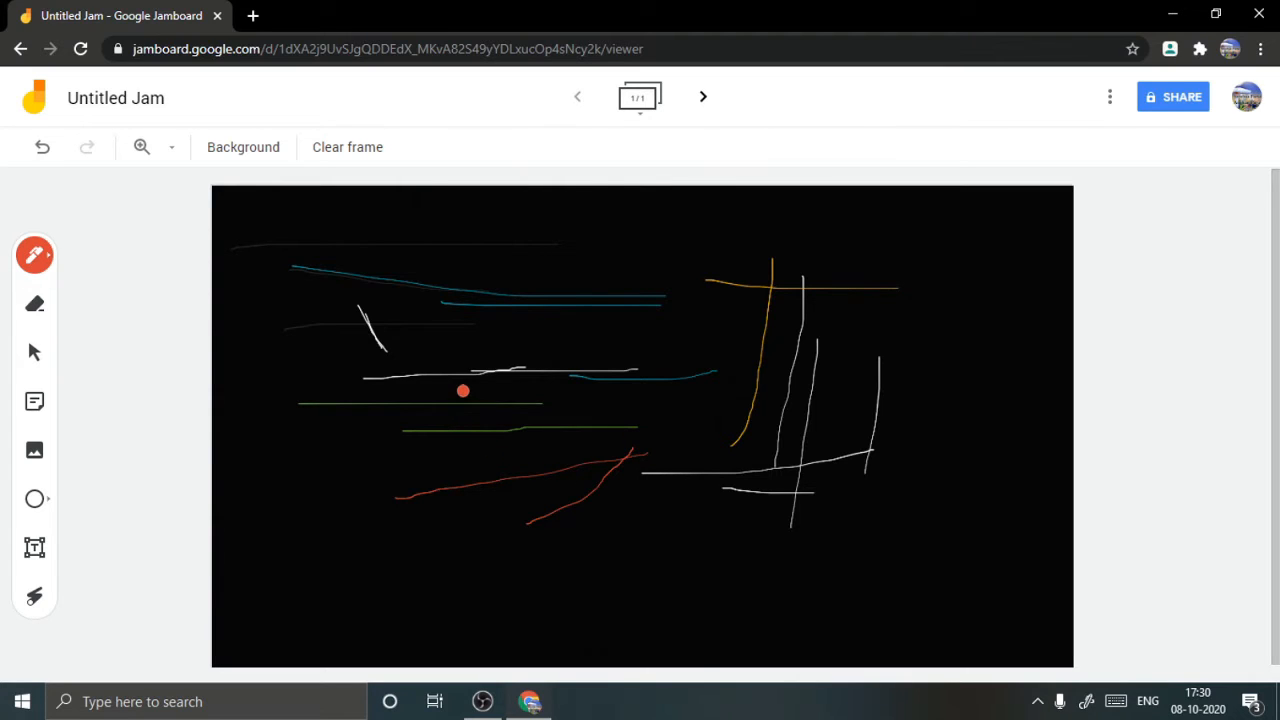
pyautogui.moveTo(475, 332); pyautogui.dragTo(467, 437)
pyautogui.moveTo(439, 350); pyautogui.dragTo(500, 455)
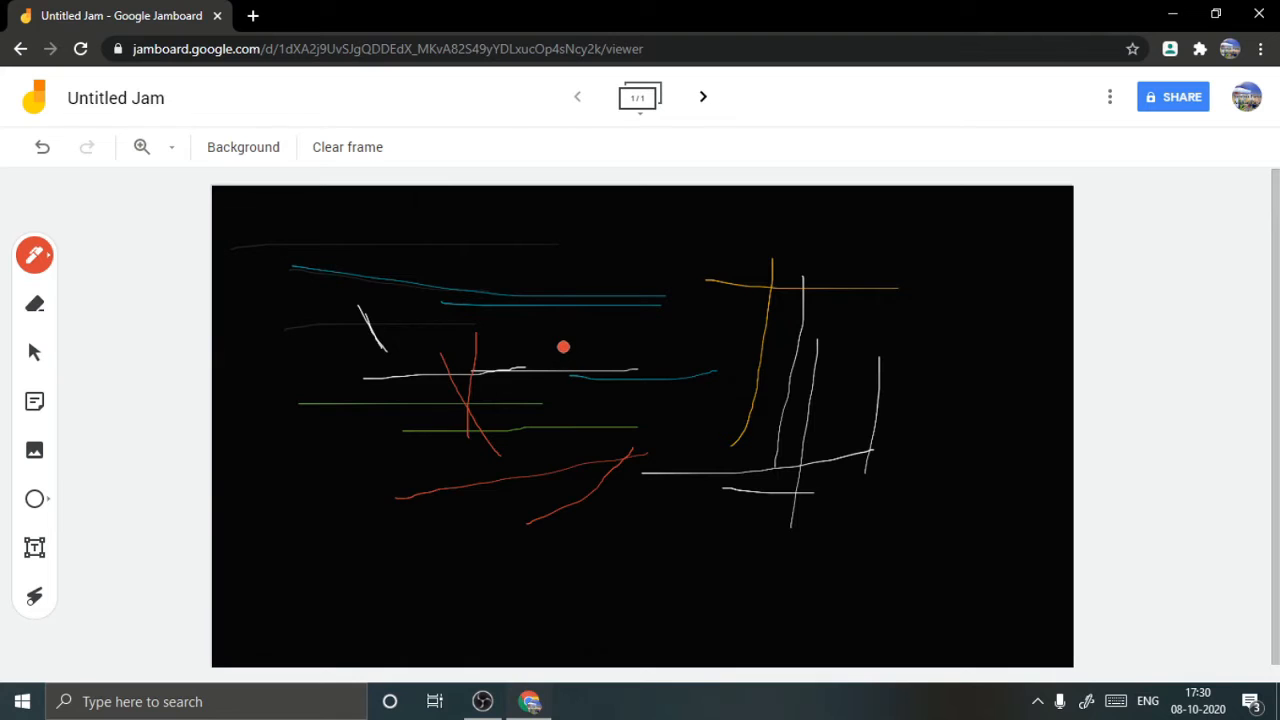
# Set the pen colour back to black and the frame background to plain white
pyautogui.click(40, 259)
pyautogui.click(92, 298)
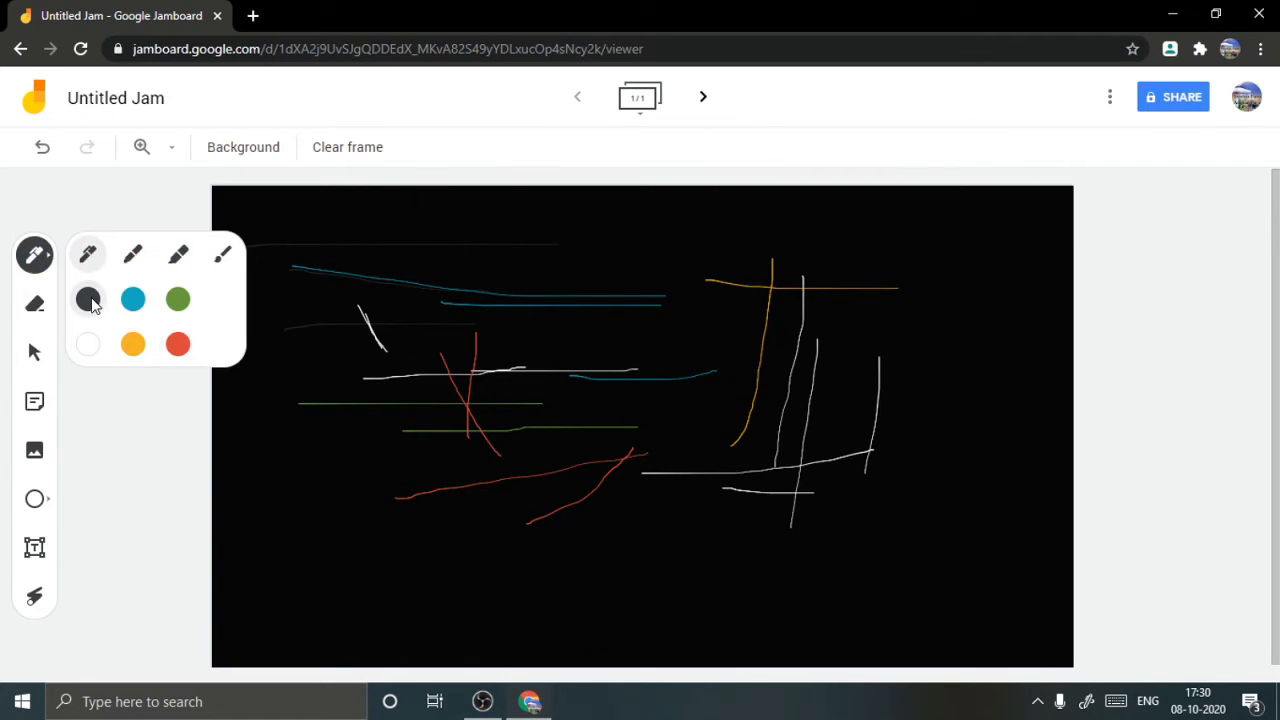
pyautogui.click(237, 147)
pyautogui.click(229, 186)
# Switch the drawing tool to the black Marker and draw five slanted strokes in the lower-right part of the frame
pyautogui.click(38, 254)
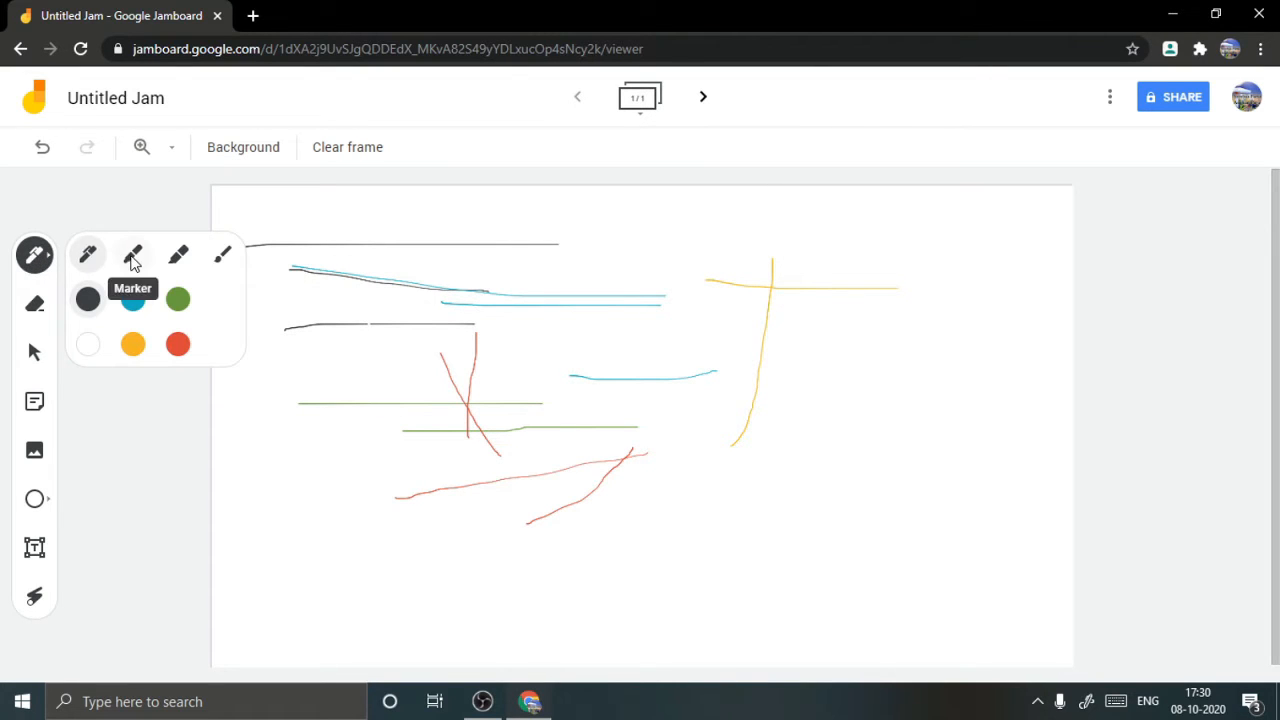
pyautogui.click(133, 256)
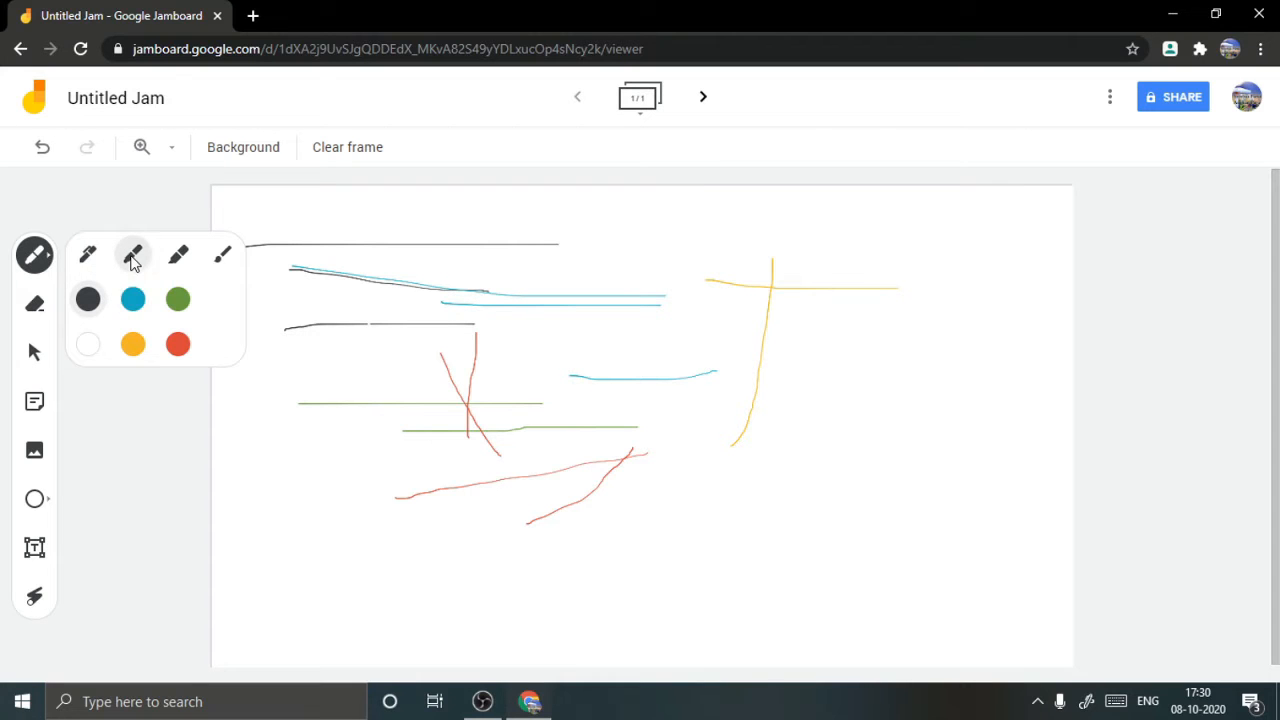
pyautogui.moveTo(684, 522); pyautogui.dragTo(1010, 373)
pyautogui.moveTo(798, 505); pyautogui.dragTo(1031, 384)
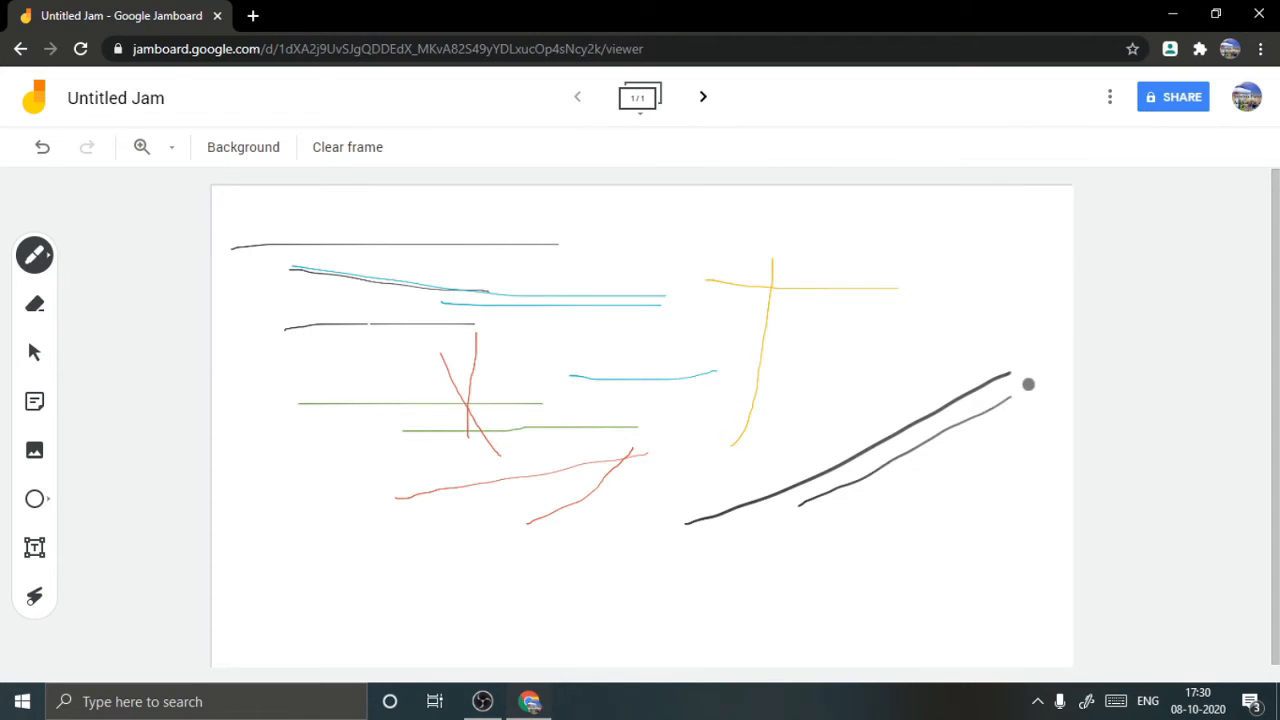
pyautogui.moveTo(843, 500); pyautogui.dragTo(995, 418)
pyautogui.moveTo(860, 466); pyautogui.dragTo(1032, 396)
pyautogui.moveTo(913, 506); pyautogui.dragTo(1006, 430)
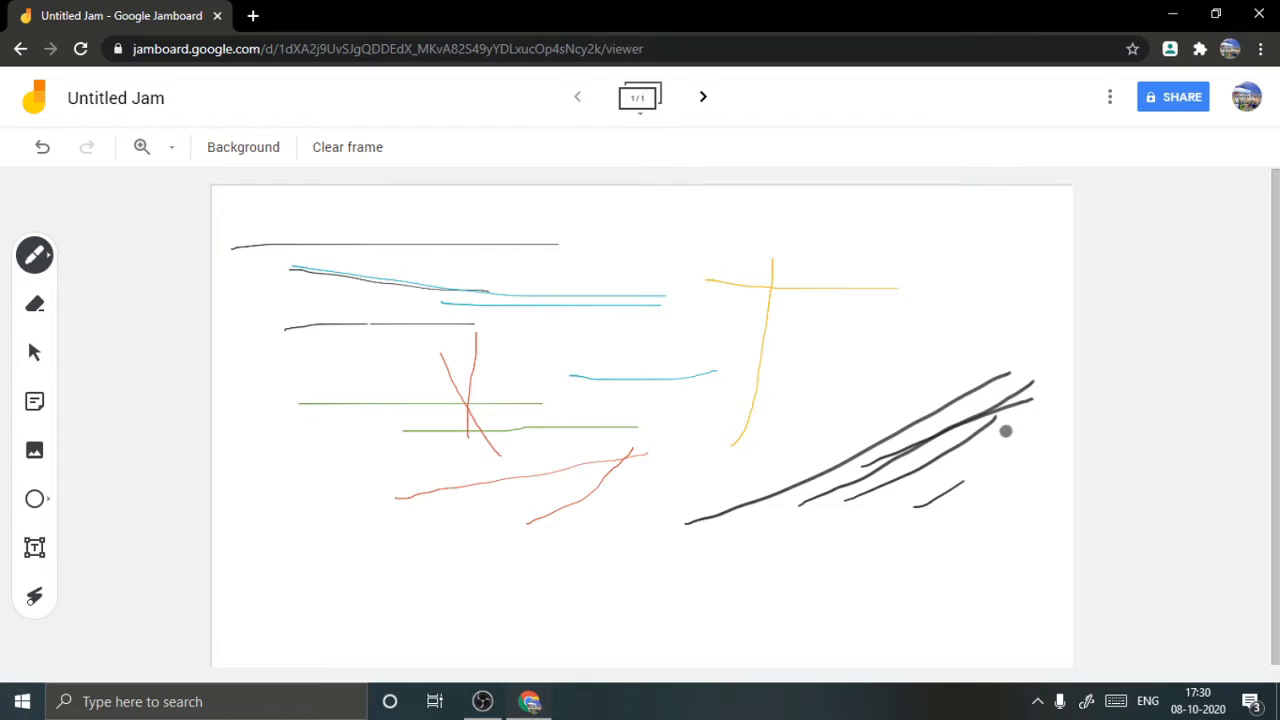
# Switch to the black Highlighter and draw five parallel slanted strokes across the middle of the frame
pyautogui.click(35, 255)
pyautogui.click(182, 258)
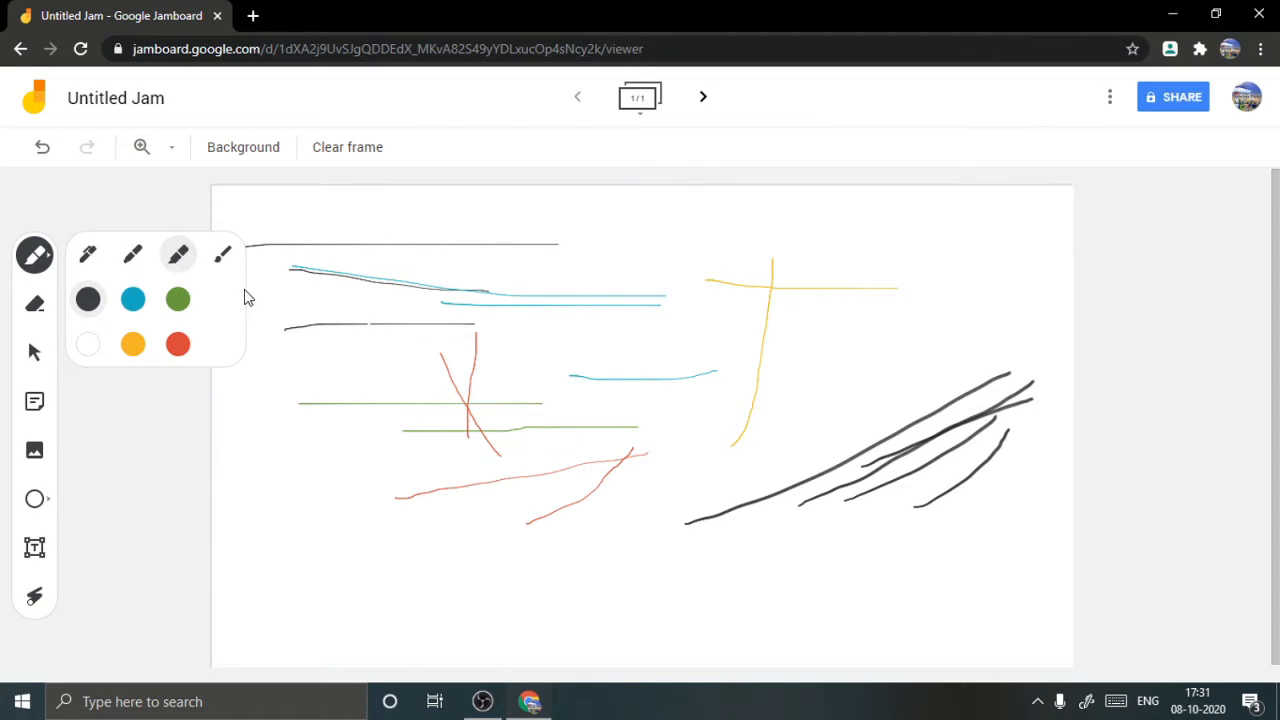
pyautogui.moveTo(350, 361); pyautogui.dragTo(710, 262)
pyautogui.moveTo(400, 383); pyautogui.dragTo(650, 310)
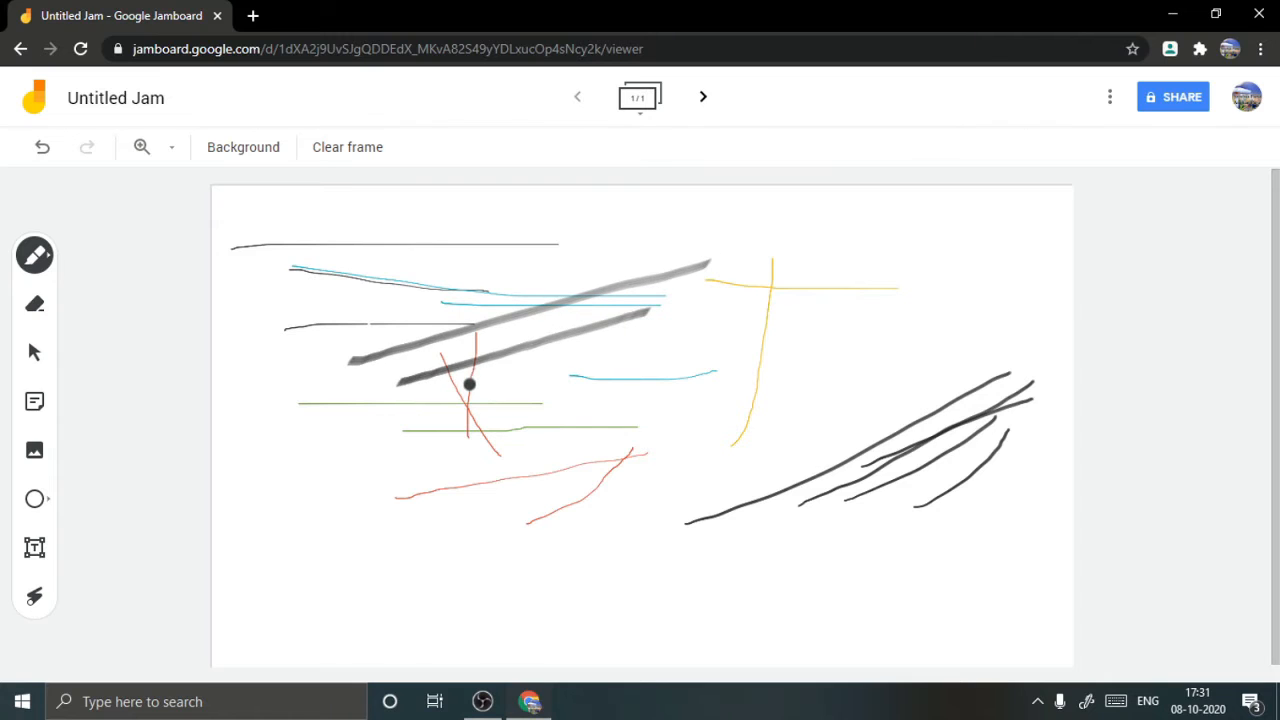
pyautogui.moveTo(469, 383); pyautogui.dragTo(665, 337)
pyautogui.moveTo(509, 420); pyautogui.dragTo(798, 328)
pyautogui.moveTo(594, 447); pyautogui.dragTo(858, 330)
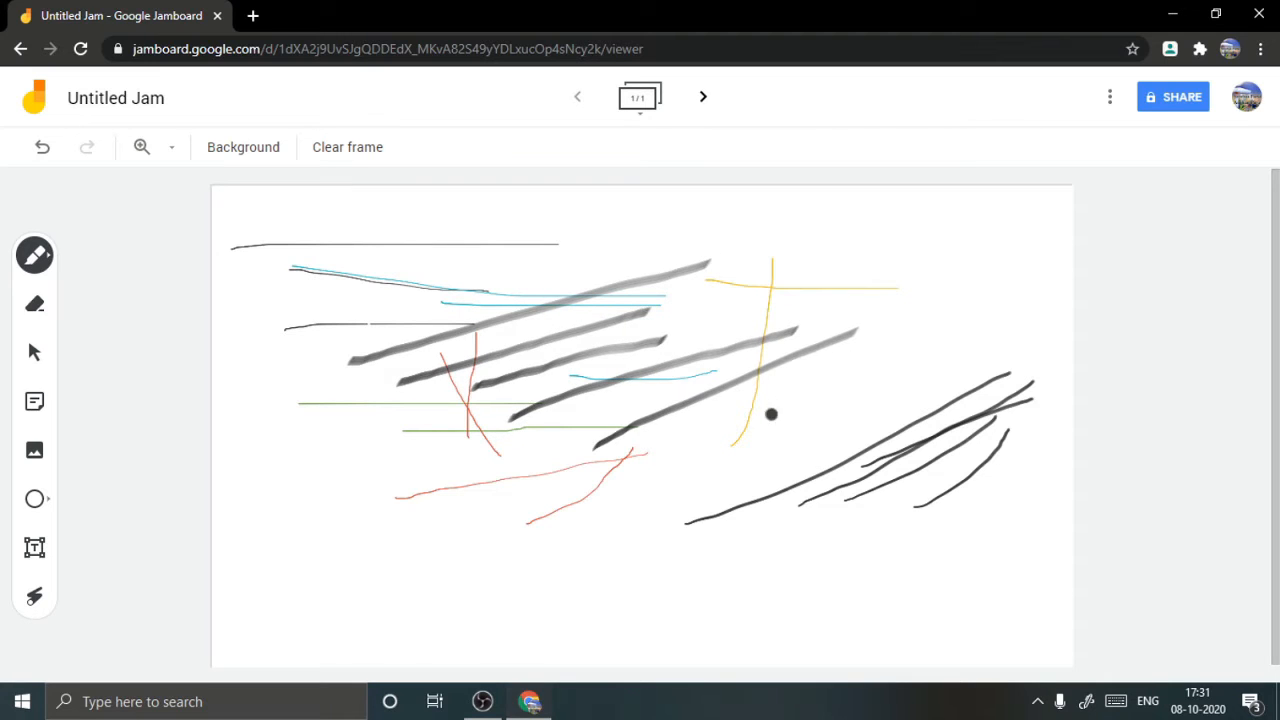
# Switch to the black Brush and paint several wide overlapping strokes in the upper-left part of the frame
pyautogui.click(40, 265)
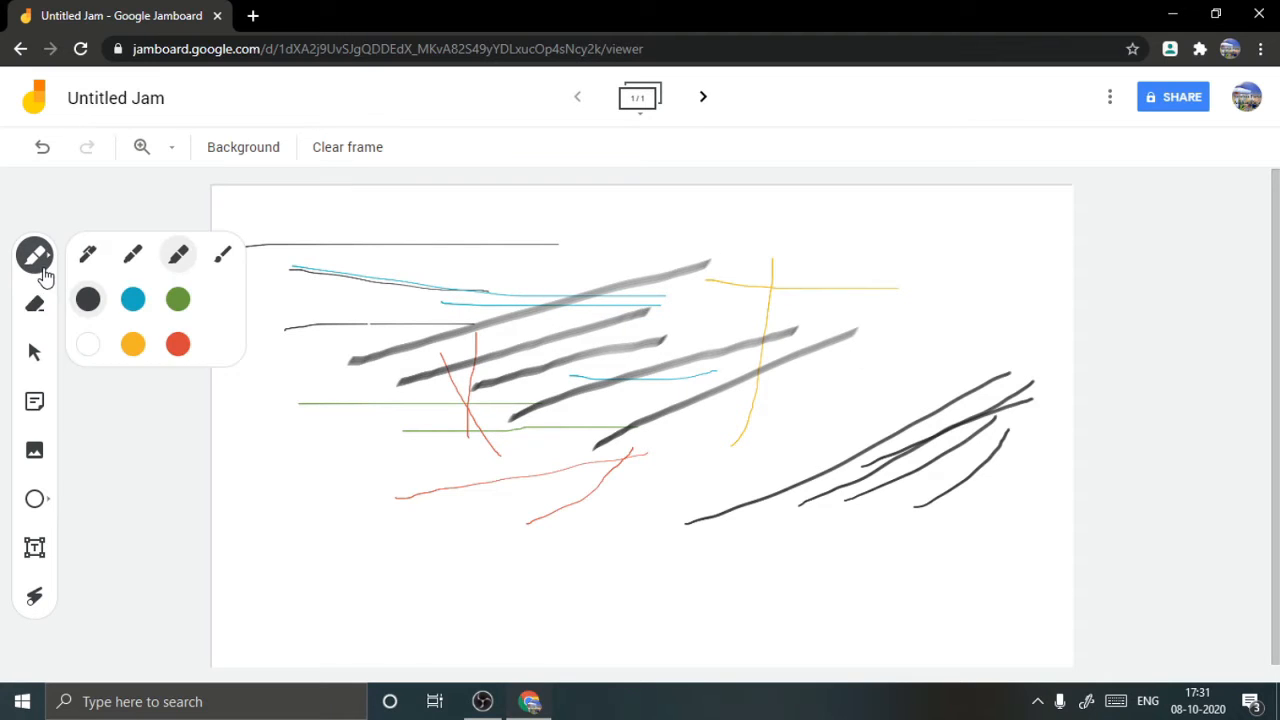
pyautogui.click(224, 256)
pyautogui.moveTo(340, 337); pyautogui.dragTo(615, 225)
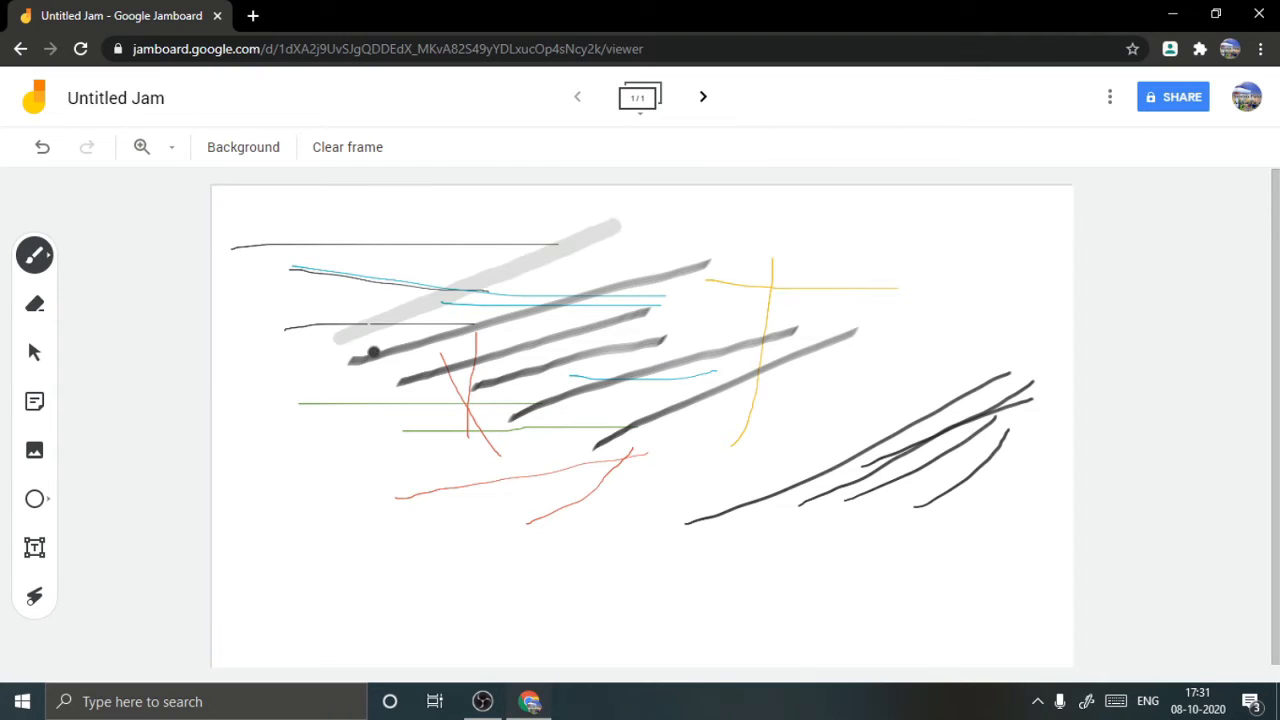
pyautogui.moveTo(371, 351); pyautogui.dragTo(606, 257)
pyautogui.moveTo(459, 381); pyautogui.dragTo(546, 294)
pyautogui.moveTo(610, 225)
pyautogui.mouseDown()
pyautogui.moveTo(523, 354)
pyautogui.moveTo(622, 197)
pyautogui.mouseUp()
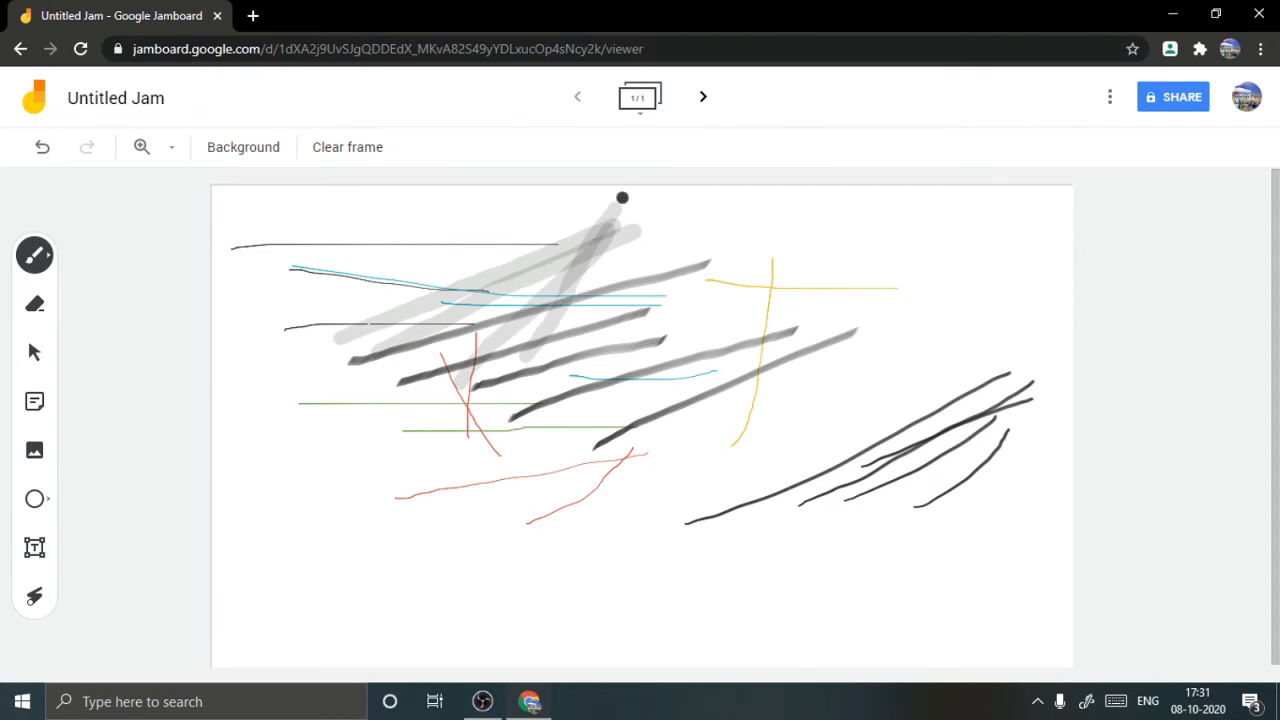
# Change the Brush colour to blue and paint four slanted strokes along the lower middle of the frame
pyautogui.click(30, 254)
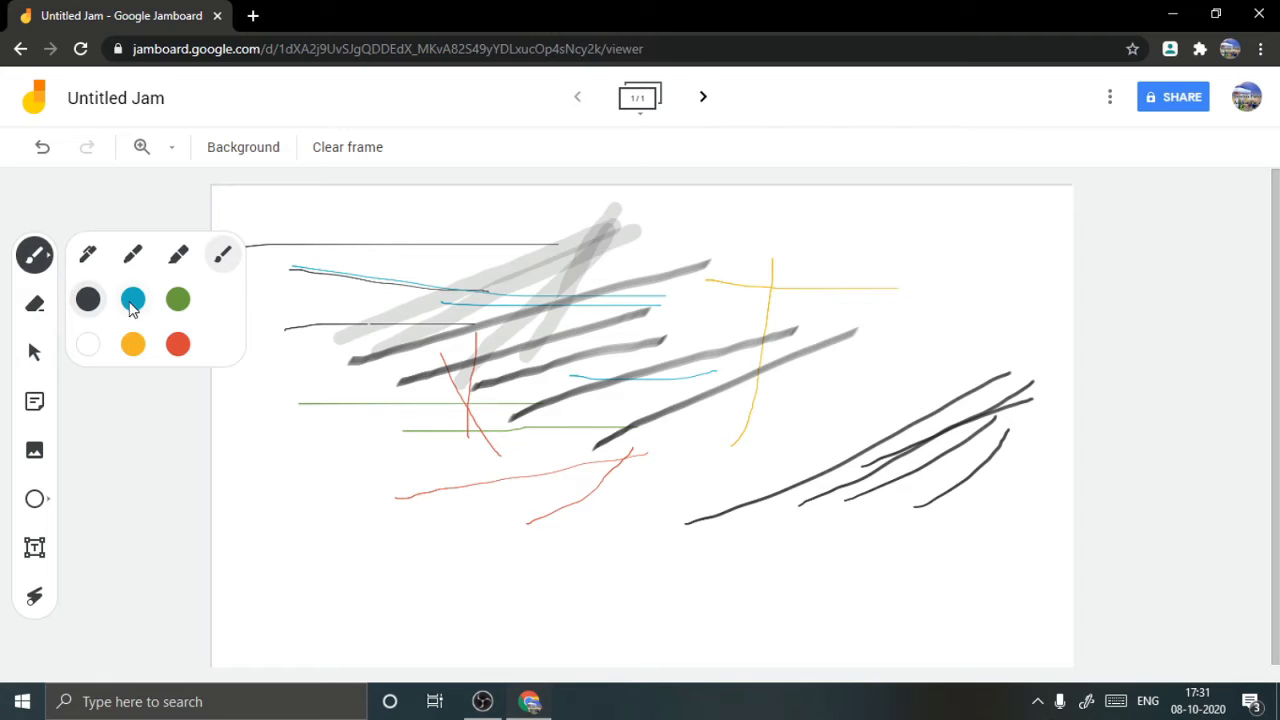
pyautogui.click(133, 302)
pyautogui.moveTo(340, 537); pyautogui.dragTo(665, 497)
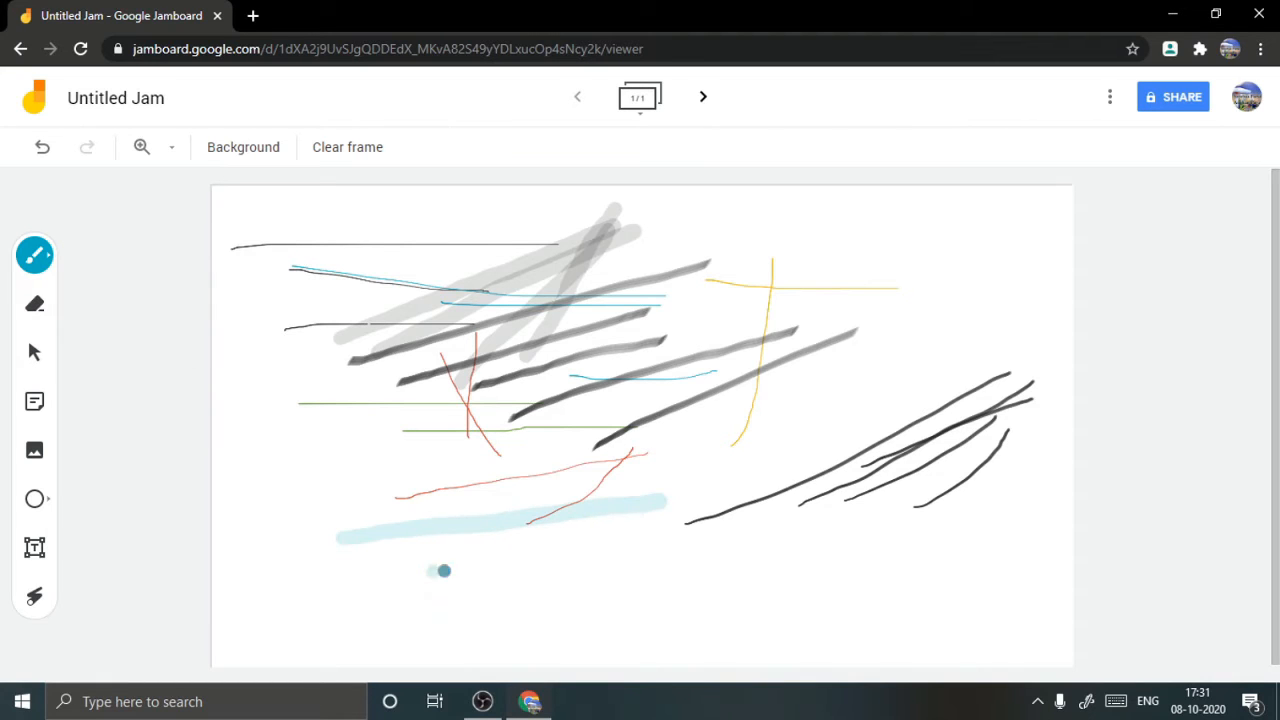
pyautogui.moveTo(430, 571); pyautogui.dragTo(765, 478)
pyautogui.moveTo(590, 572); pyautogui.dragTo(808, 417)
pyautogui.moveTo(718, 570); pyautogui.dragTo(800, 390)
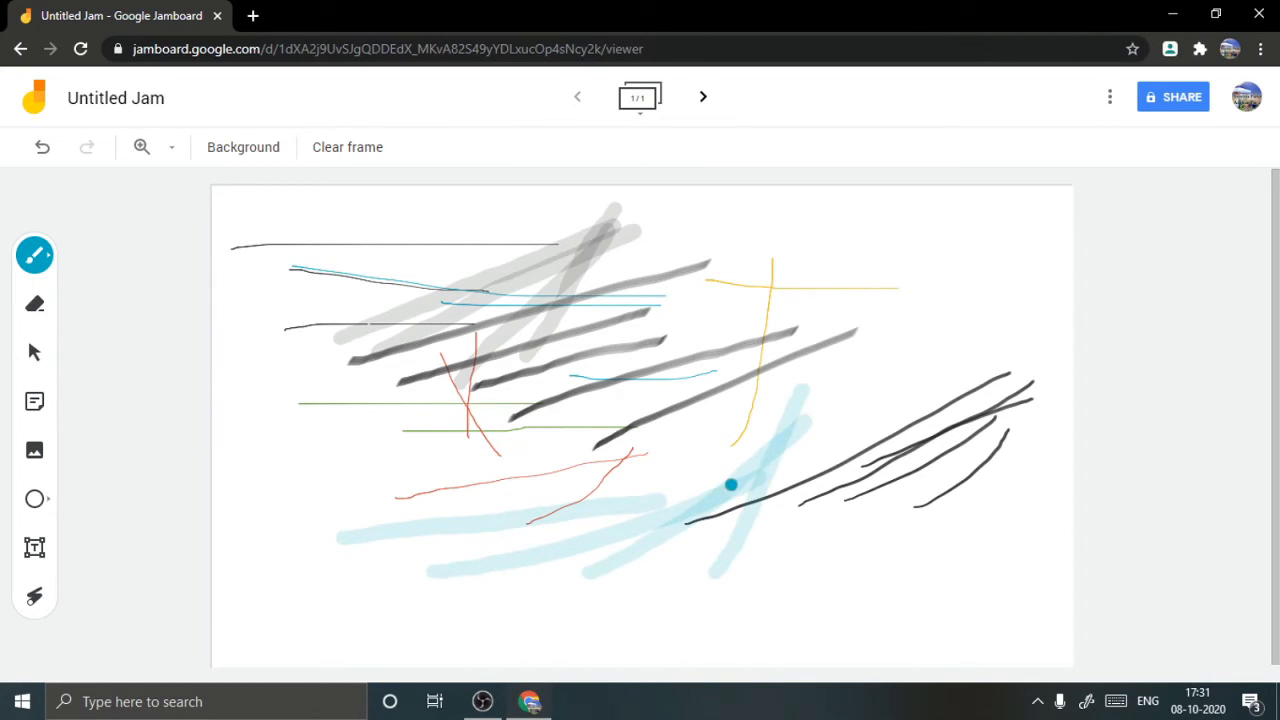
# Change the Brush colour to green and paint several crossing strokes in the upper-right part of the frame
pyautogui.click(30, 262)
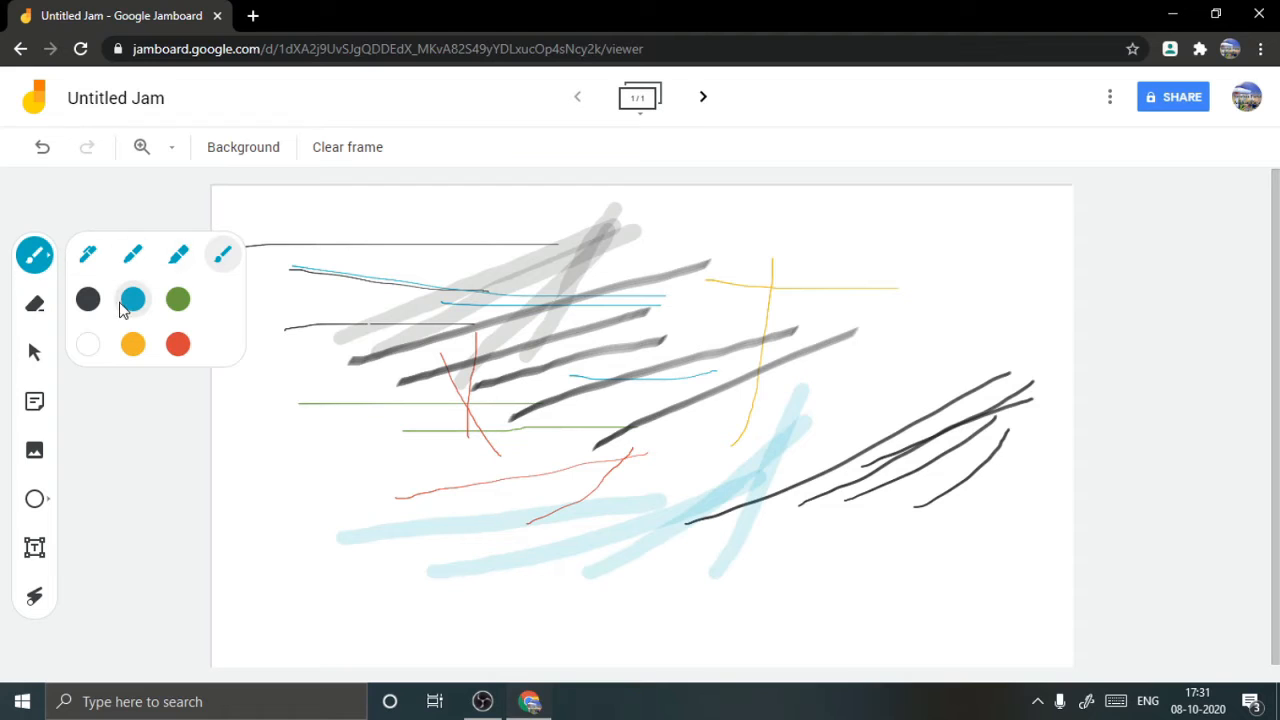
pyautogui.click(177, 299)
pyautogui.moveTo(749, 346); pyautogui.dragTo(940, 312)
pyautogui.moveTo(805, 402); pyautogui.dragTo(960, 285)
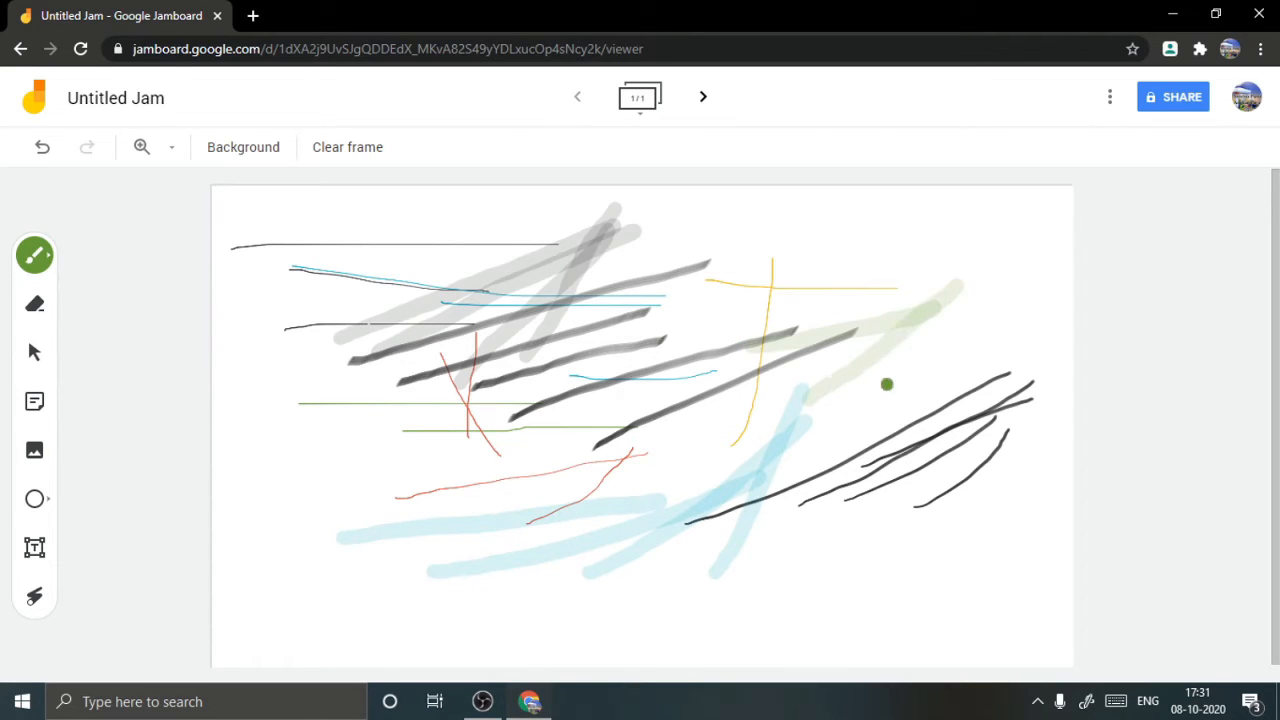
pyautogui.moveTo(886, 383)
pyautogui.mouseDown()
pyautogui.moveTo(935, 248)
pyautogui.moveTo(900, 274)
pyautogui.moveTo(932, 338)
pyautogui.mouseUp()
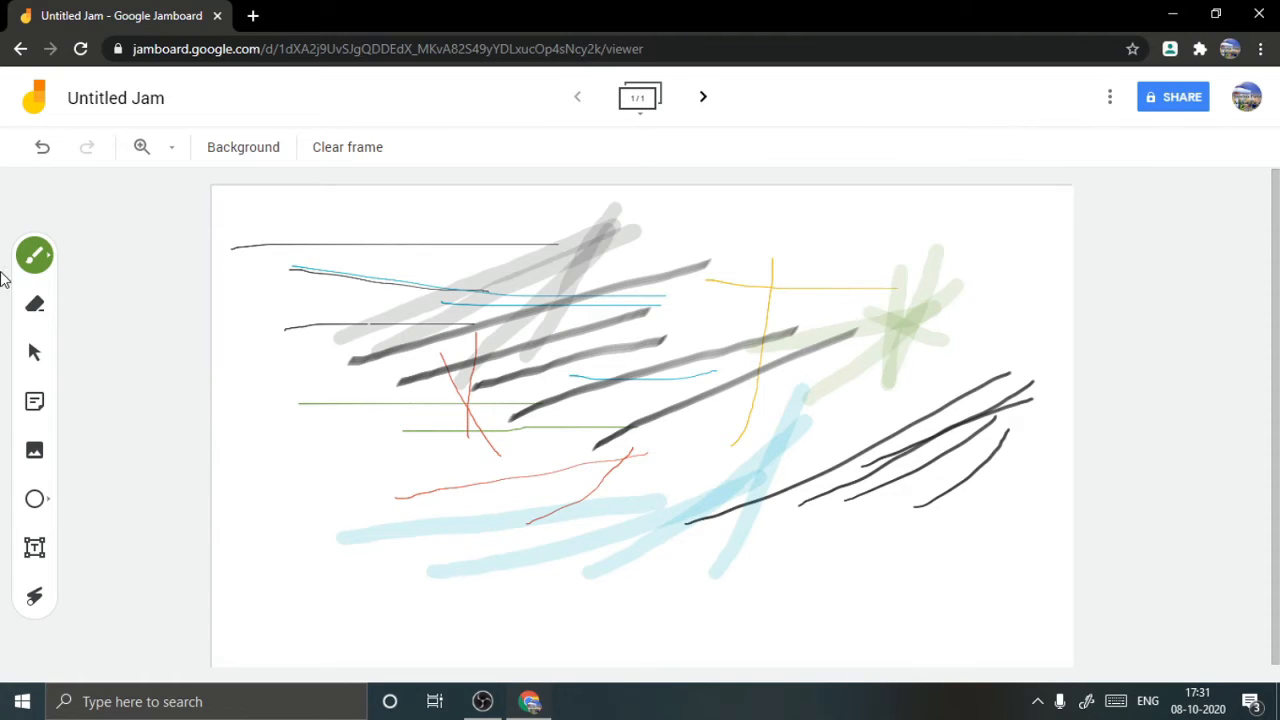
# Erase most of the strokes across the left and middle of the frame, and dismiss the antivirus update notification
pyautogui.click(36, 305)
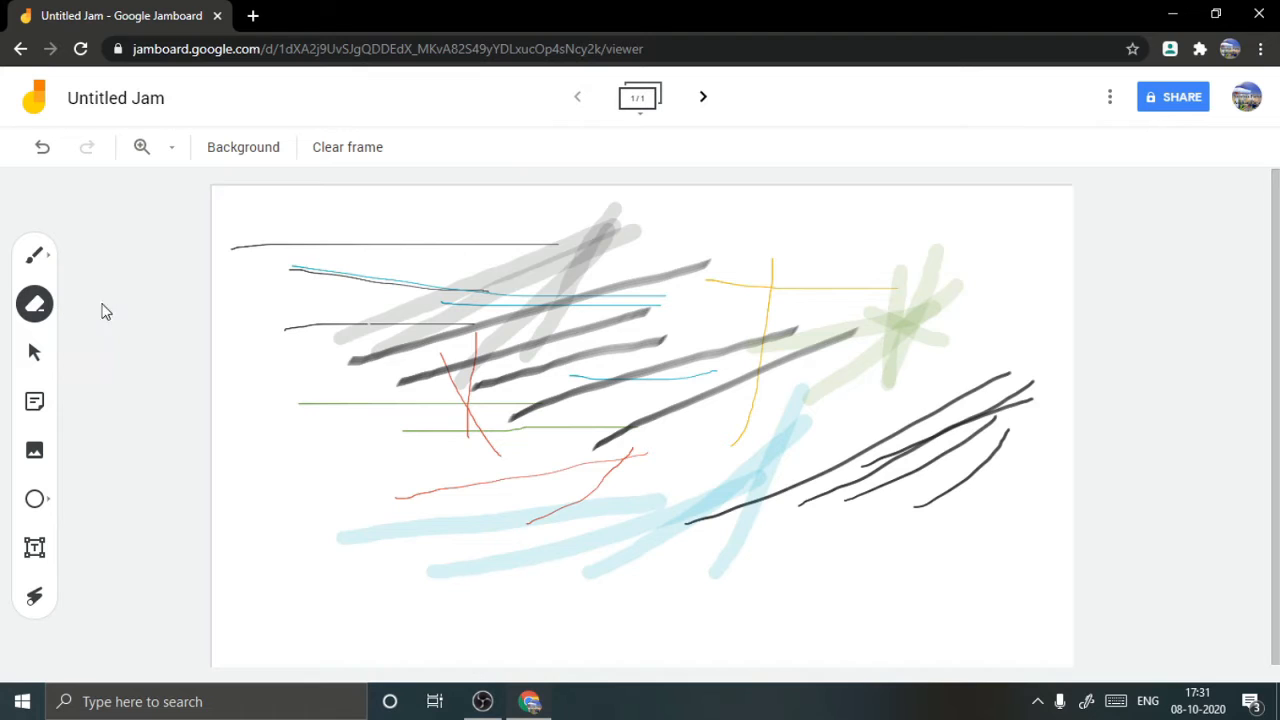
pyautogui.moveTo(367, 226)
pyautogui.mouseDown()
pyautogui.moveTo(343, 289)
pyautogui.moveTo(749, 349)
pyautogui.moveTo(280, 374)
pyautogui.moveTo(775, 479)
pyautogui.moveTo(411, 560)
pyautogui.moveTo(594, 551)
pyautogui.moveTo(686, 320)
pyautogui.moveTo(317, 232)
pyautogui.moveTo(283, 306)
pyautogui.moveTo(286, 277)
pyautogui.moveTo(697, 240)
pyautogui.moveTo(524, 206)
pyautogui.moveTo(660, 229)
pyautogui.mouseUp()
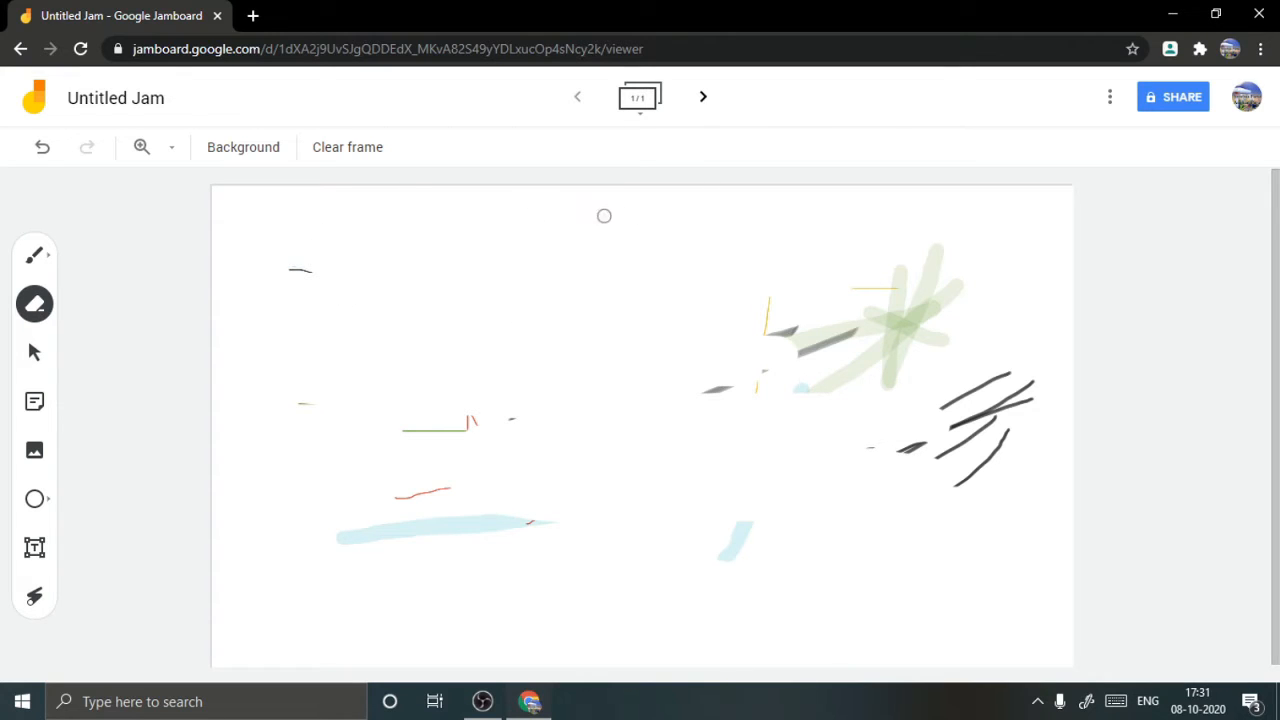
pyautogui.click(35, 354)
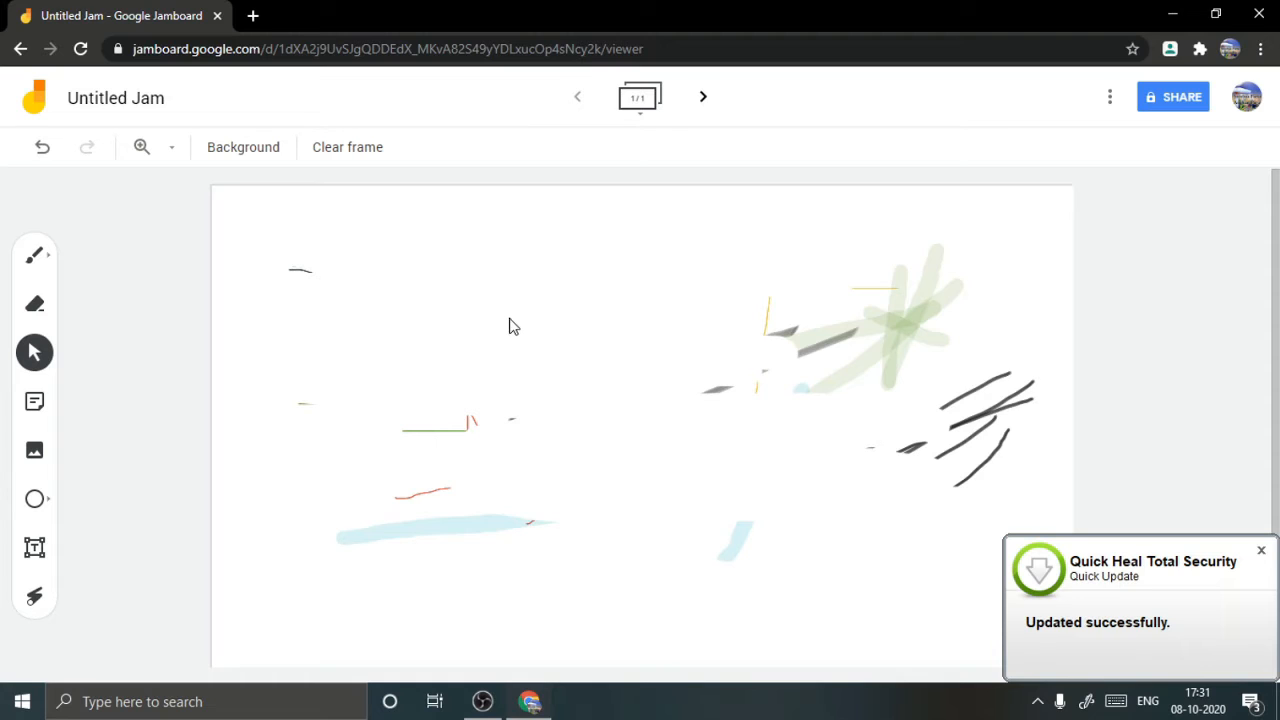
pyautogui.click(1263, 551)
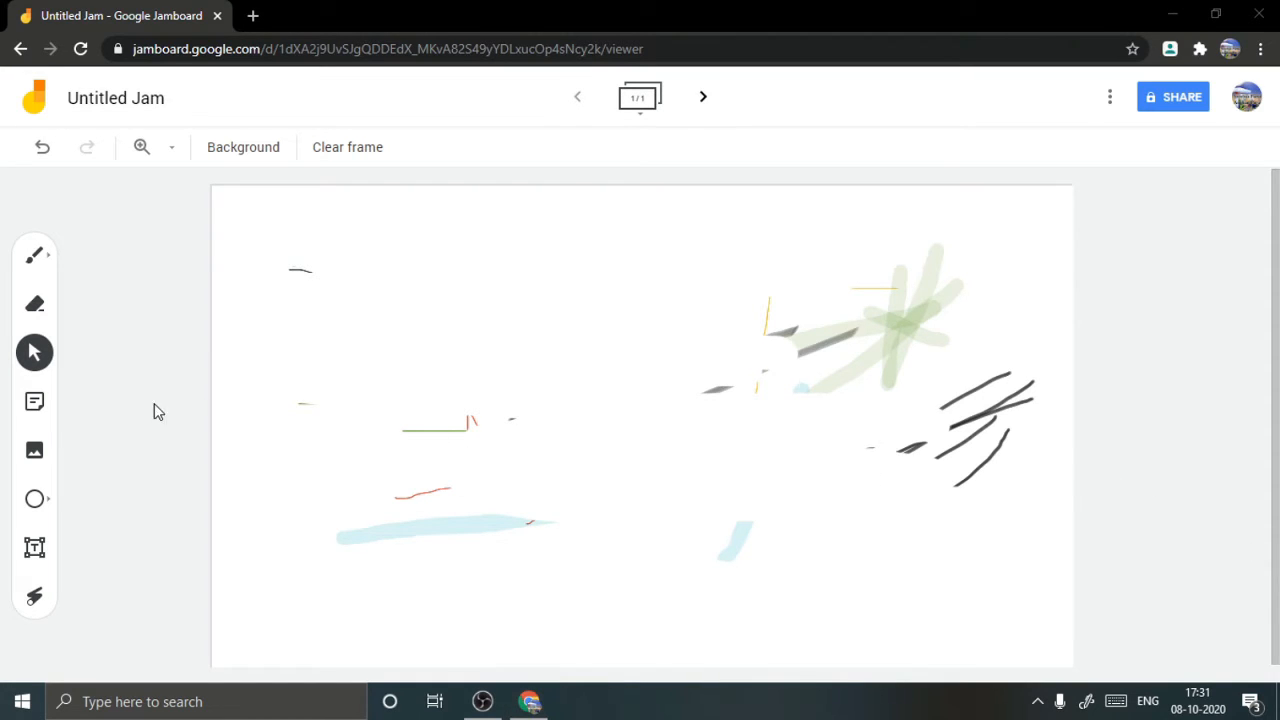
# Add a yellow sticky note reading "good morning" to the frame and discard the additional blank note
pyautogui.click(35, 406)
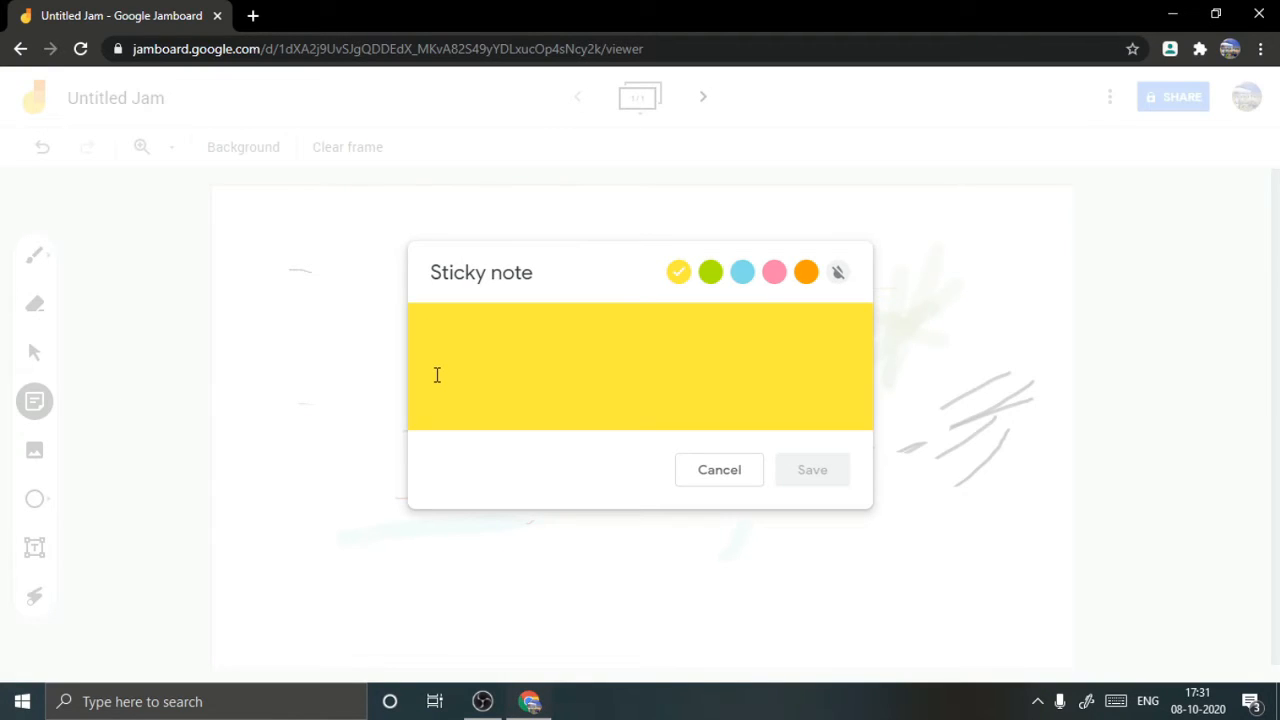
pyautogui.write('good morning')
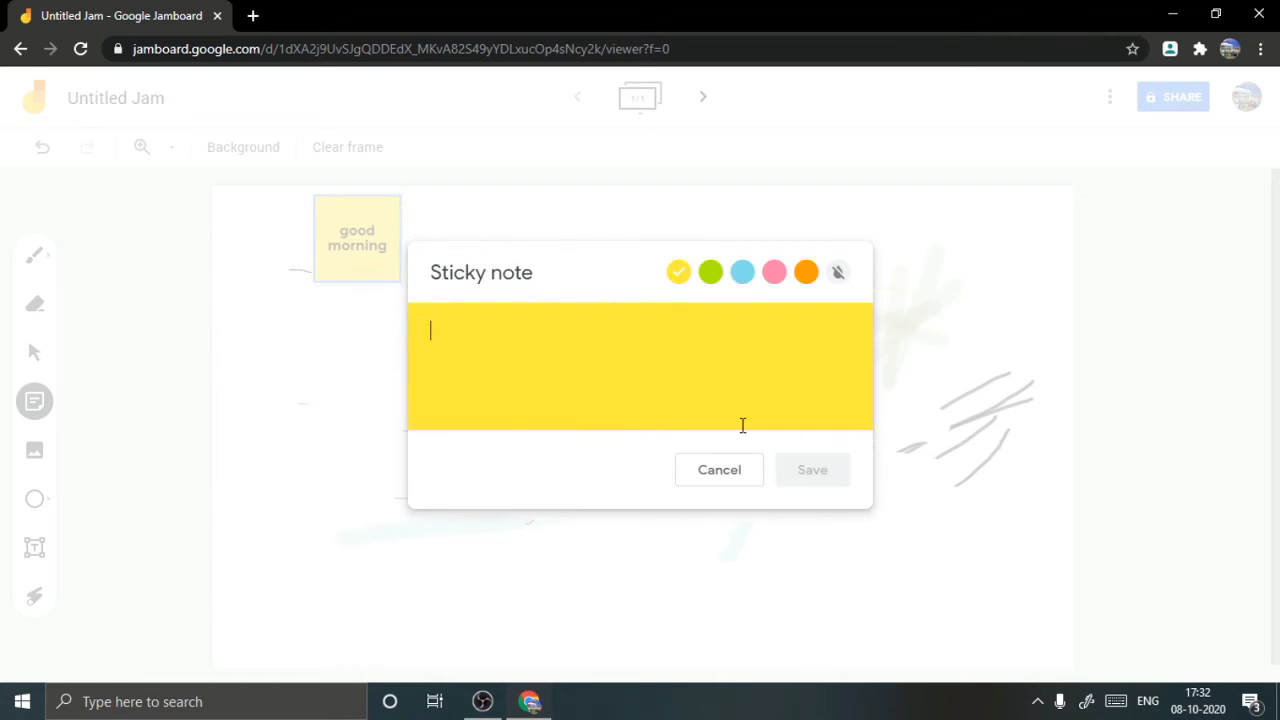
pyautogui.click(721, 470)
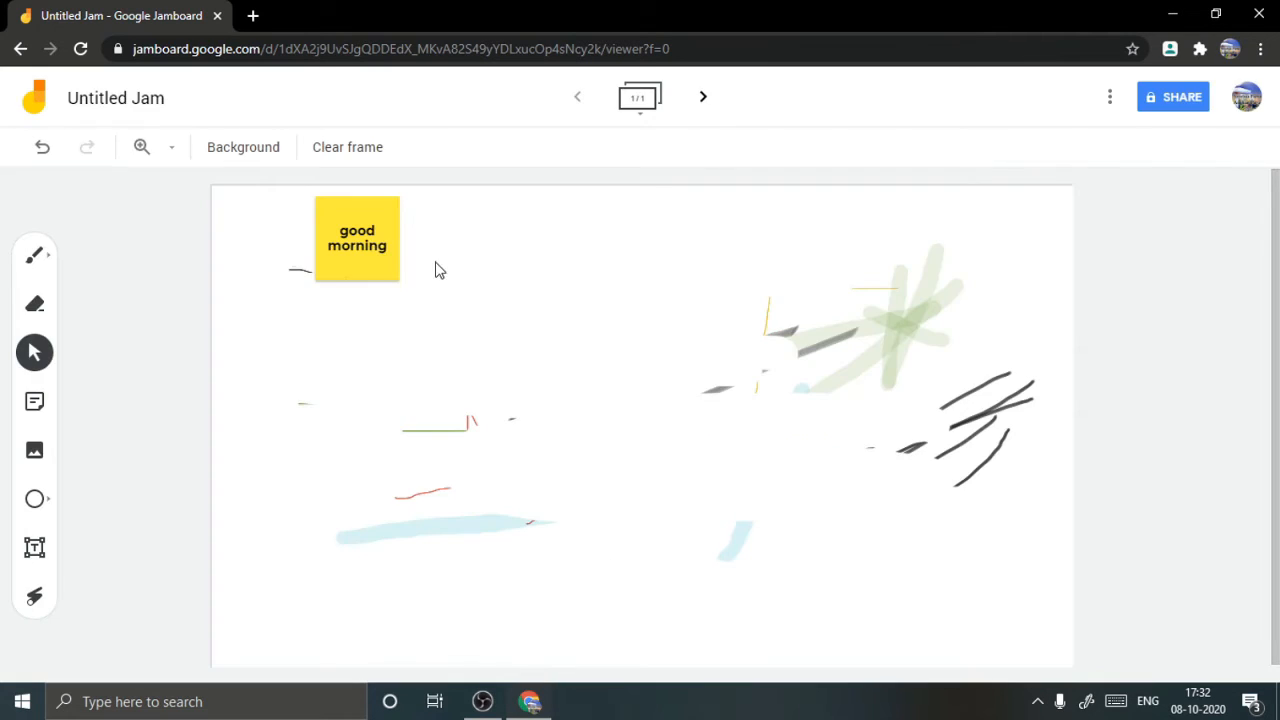
# Enlarge the "good morning" sticky note from its lower-right corner, and try out moving and rotating it
pyautogui.click(374, 240)
pyautogui.click(35, 365)
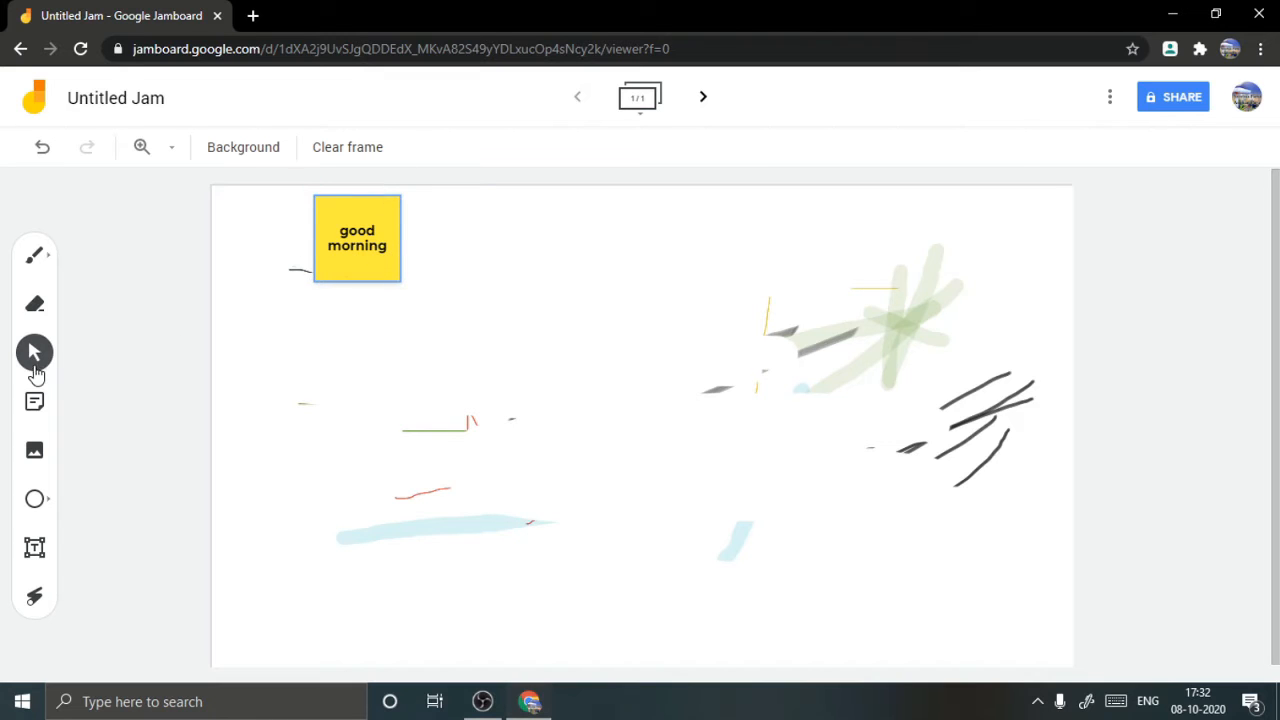
pyautogui.click(386, 255)
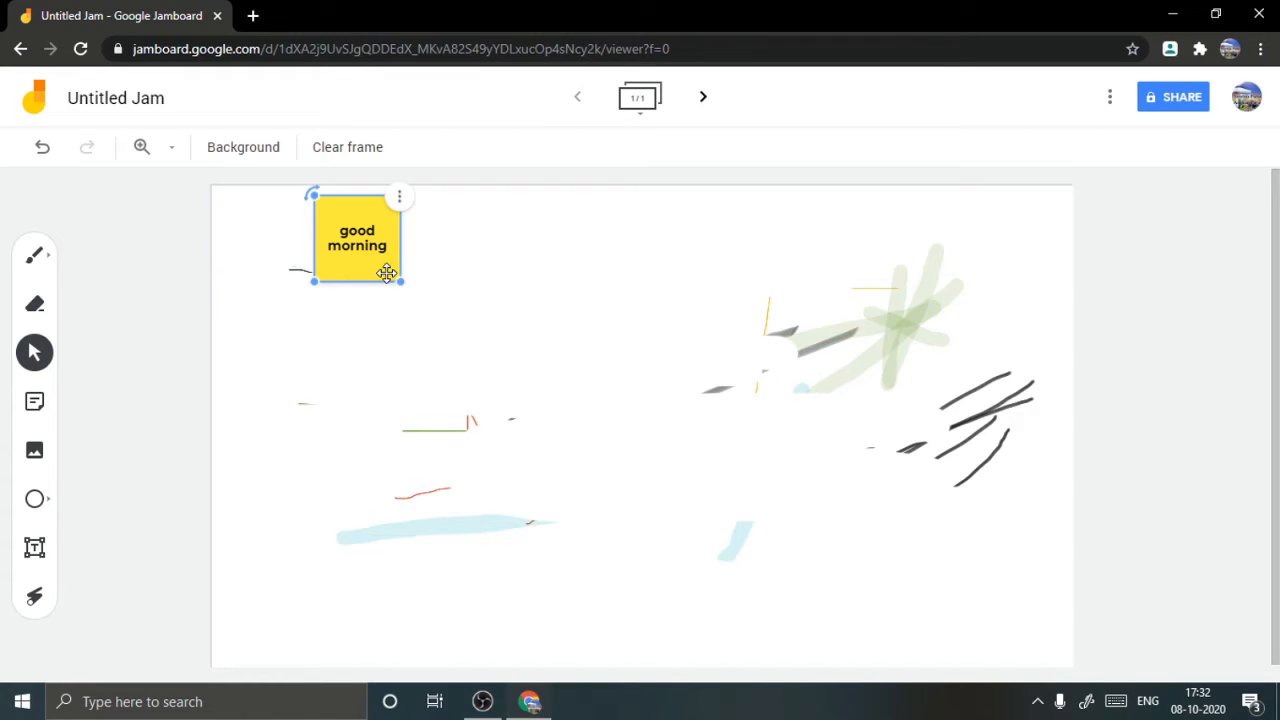
pyautogui.moveTo(399, 281); pyautogui.dragTo(663, 464)
pyautogui.moveTo(357, 261); pyautogui.dragTo(434, 317)
pyautogui.moveTo(316, 193)
pyautogui.mouseDown()
pyautogui.moveTo(271, 500)
pyautogui.moveTo(697, 354)
pyautogui.moveTo(517, 169)
pyautogui.moveTo(397, 156)
pyautogui.moveTo(326, 204)
pyautogui.mouseUp()
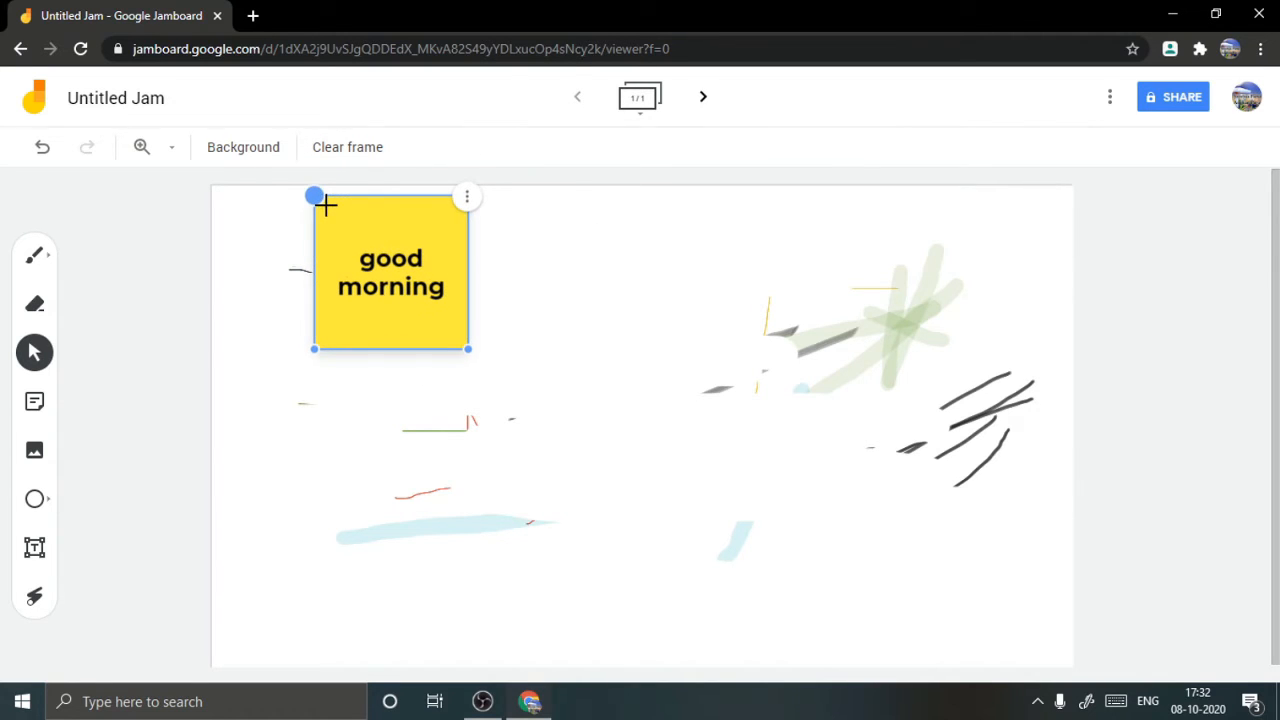
# Edit the sticky note's text to read "good morning' pls subscribe" and save it
pyautogui.click(466, 197)
pyautogui.click(499, 204)
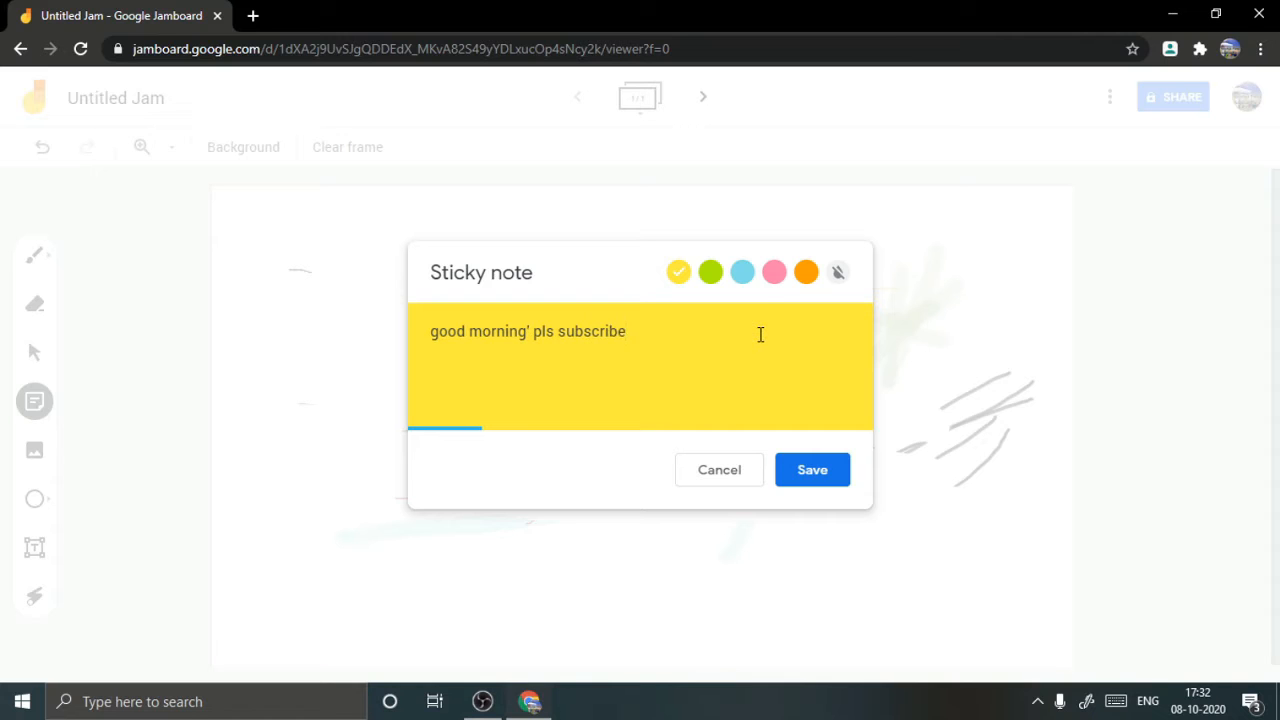
pyautogui.click(831, 468)
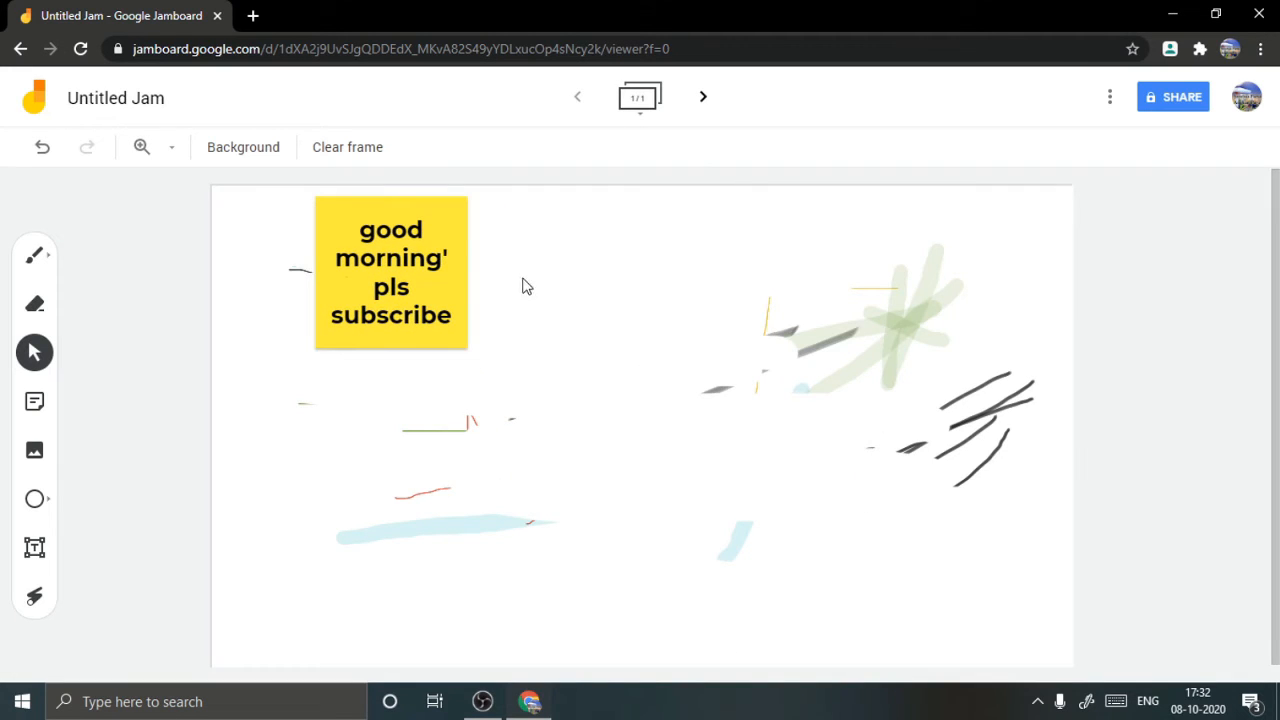
# Reopen the sticky note for editing and try the green, blue, pink, orange and no-colour backgrounds
pyautogui.click(448, 233)
pyautogui.click(474, 198)
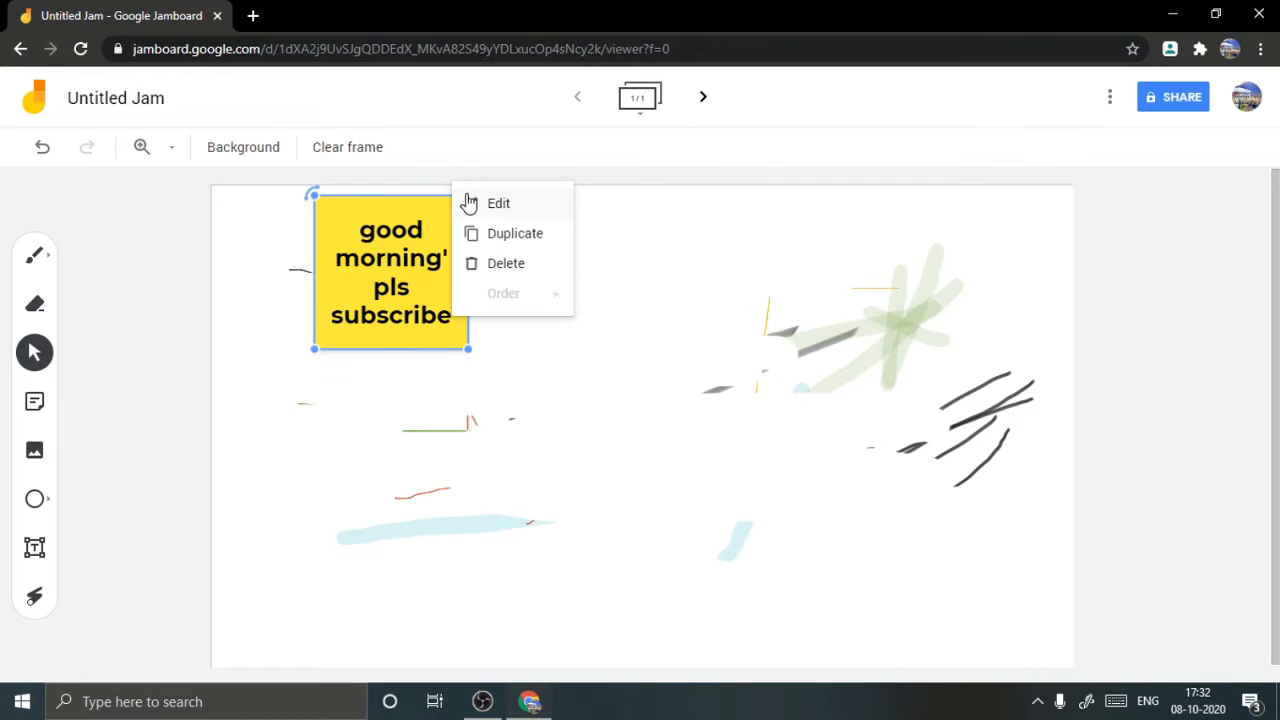
pyautogui.click(498, 204)
pyautogui.click(710, 272)
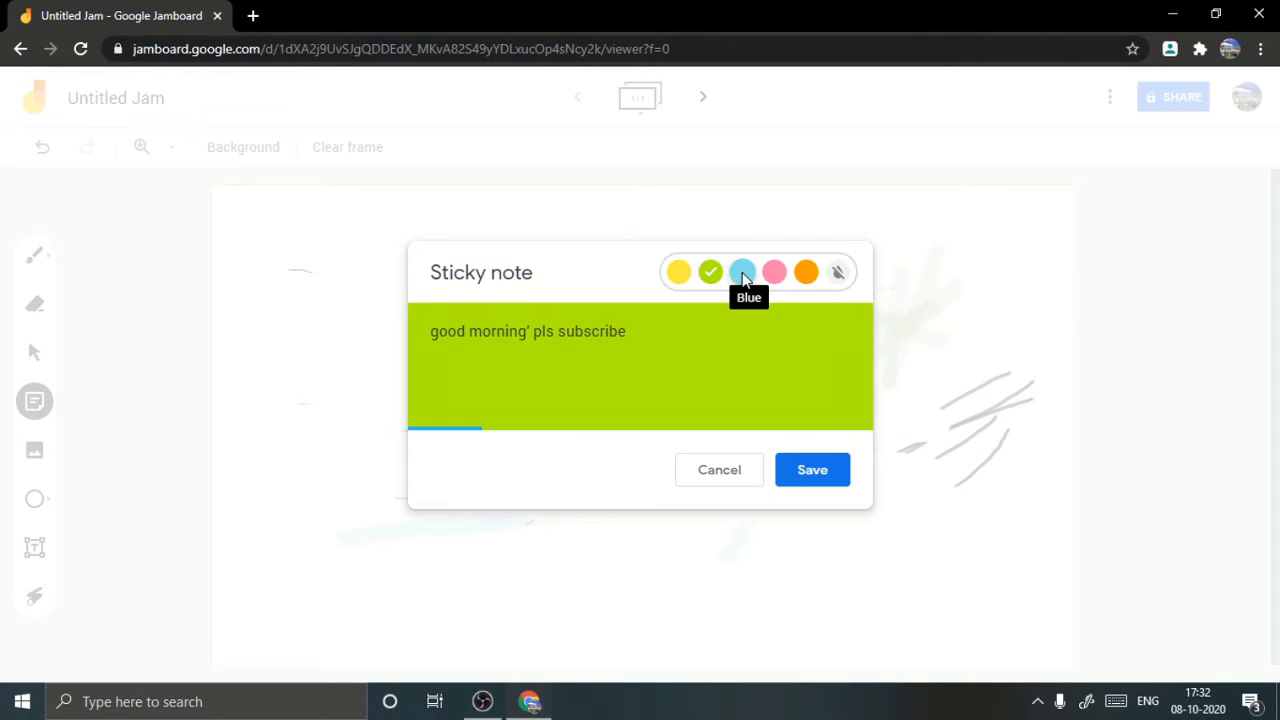
pyautogui.click(742, 272)
pyautogui.click(774, 272)
pyautogui.click(806, 272)
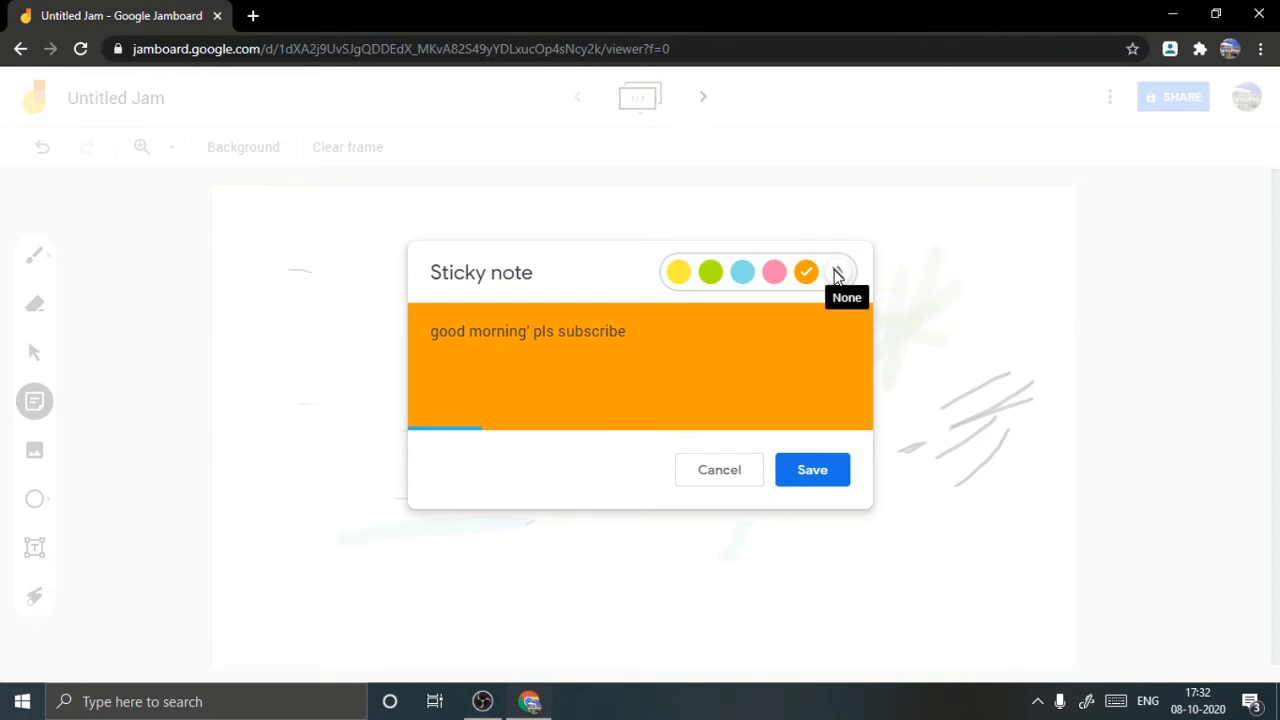
pyautogui.click(838, 272)
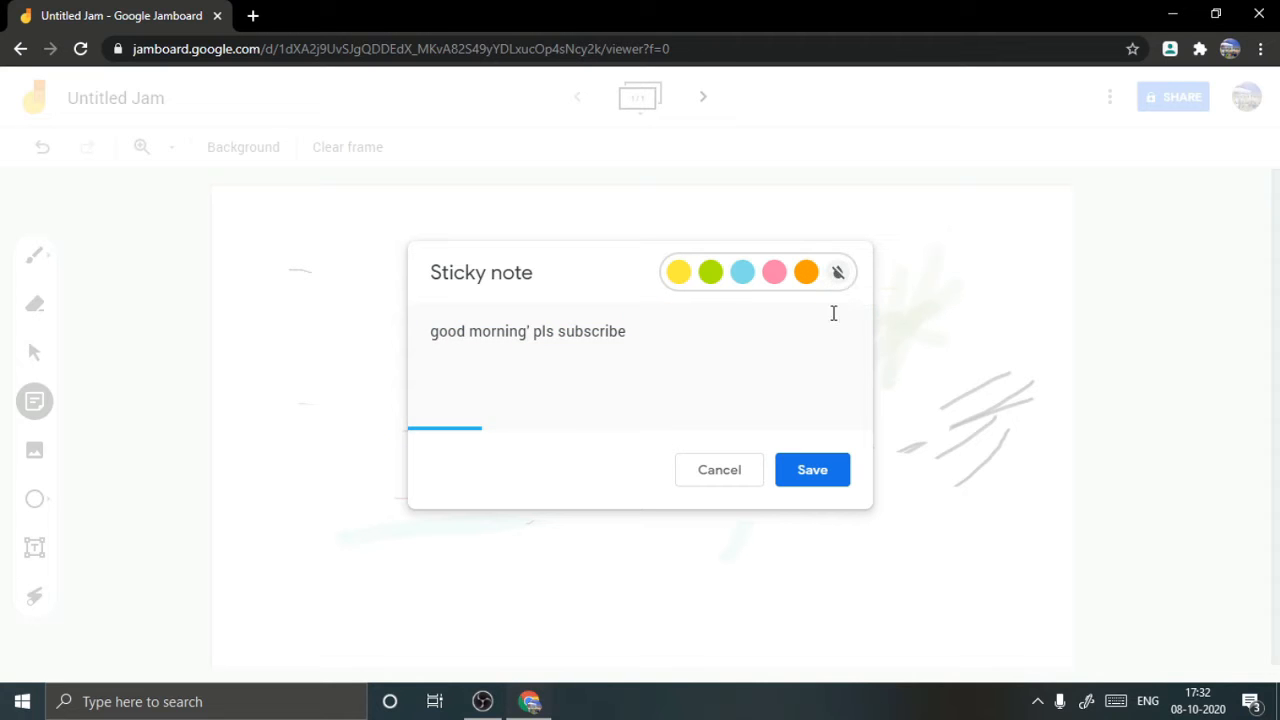
pyautogui.click(837, 468)
# Move the sticky note to the top edge of the frame, then duplicate it and place the copy beside it on the right
pyautogui.moveTo(402, 266); pyautogui.dragTo(689, 391)
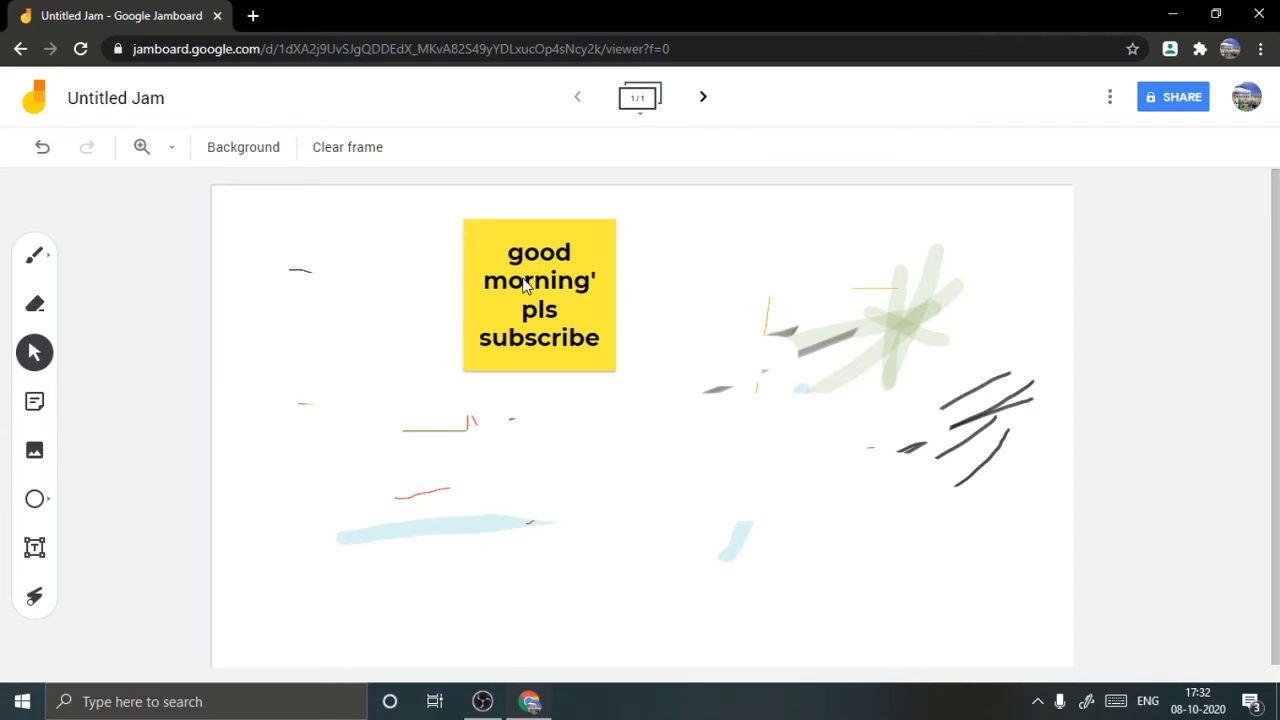
pyautogui.moveTo(529, 286); pyautogui.dragTo(473, 254)
pyautogui.click(562, 186)
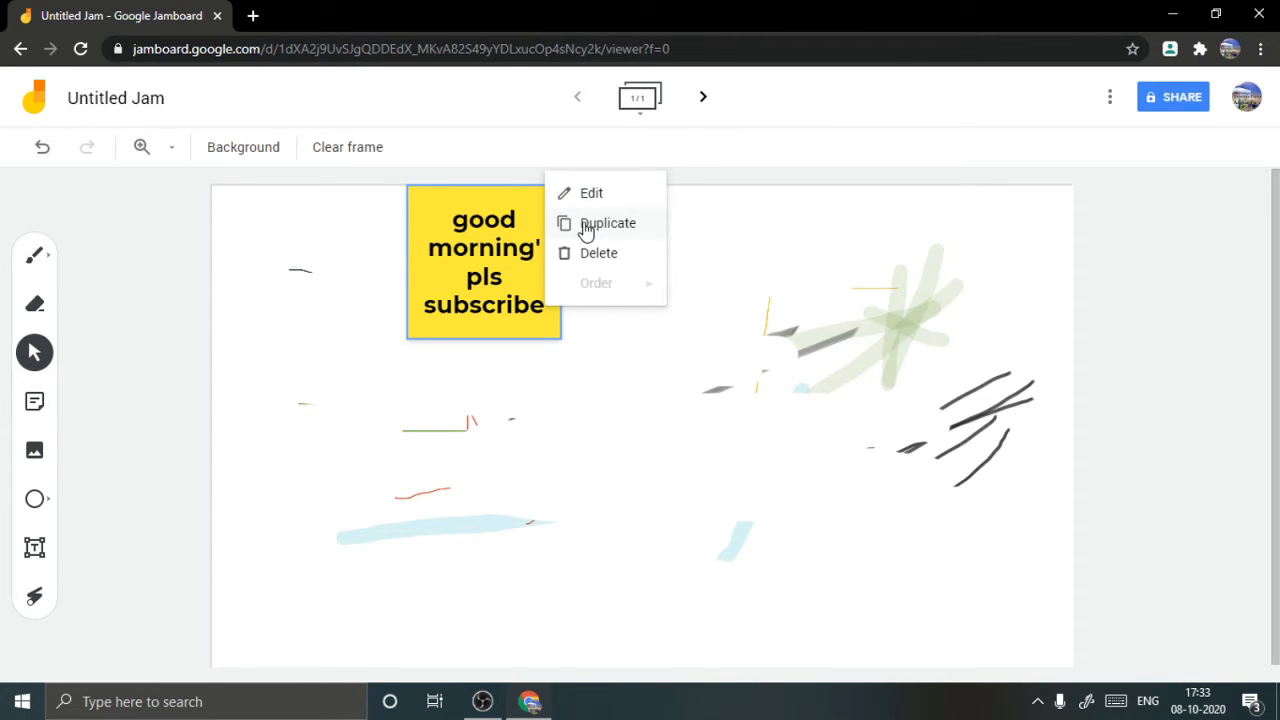
pyautogui.click(586, 225)
pyautogui.moveTo(535, 280); pyautogui.dragTo(692, 260)
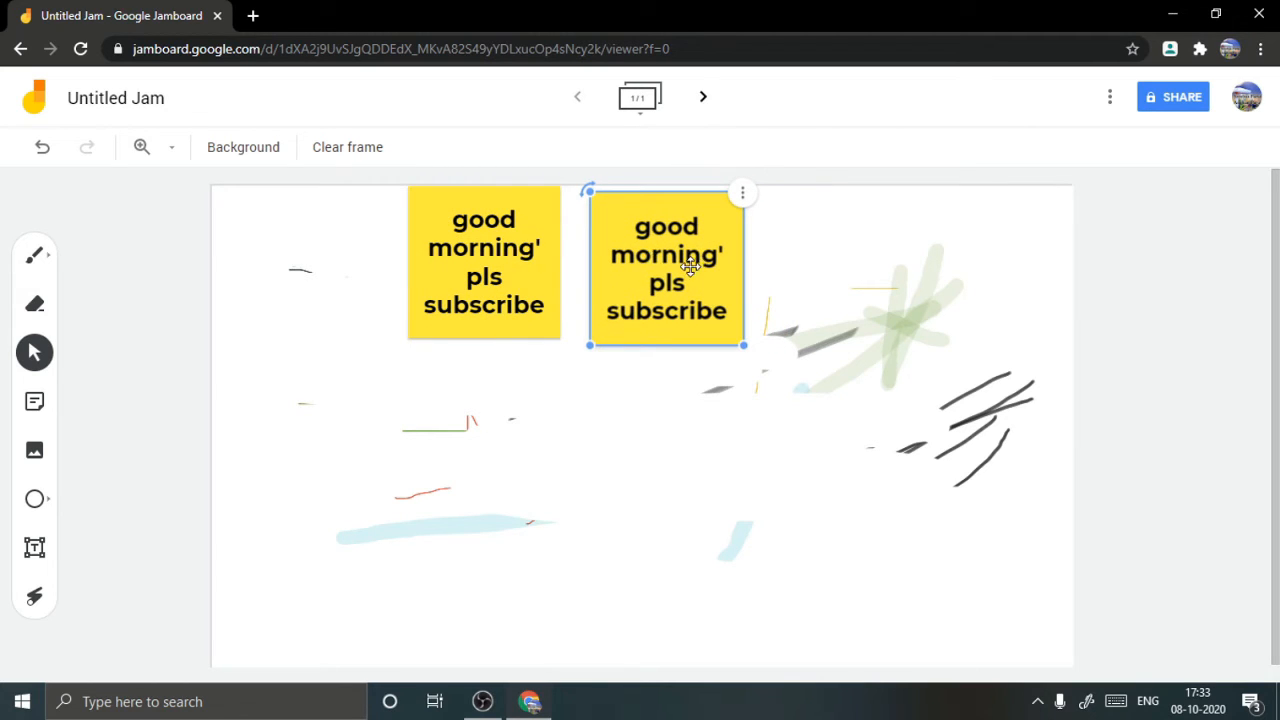
# Delete the duplicated sticky note and leave only the original one on the frame
pyautogui.click(742, 193)
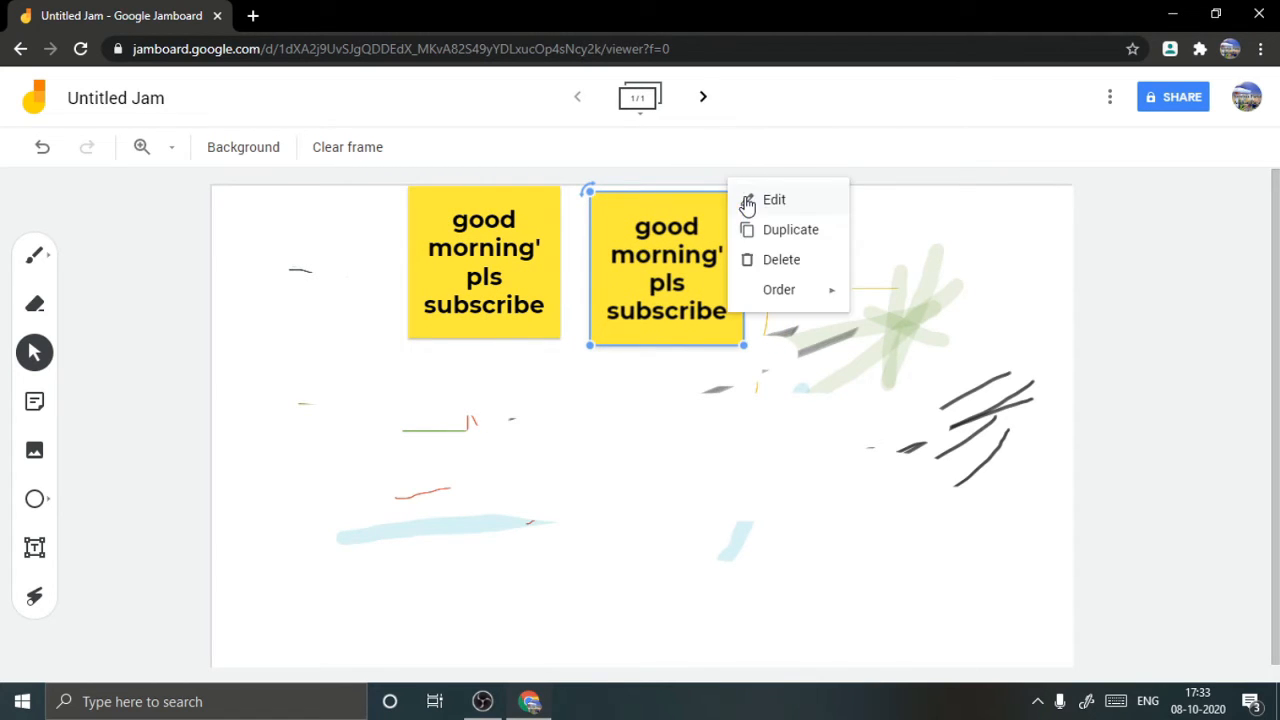
pyautogui.click(781, 268)
pyautogui.click(512, 232)
pyautogui.click(588, 410)
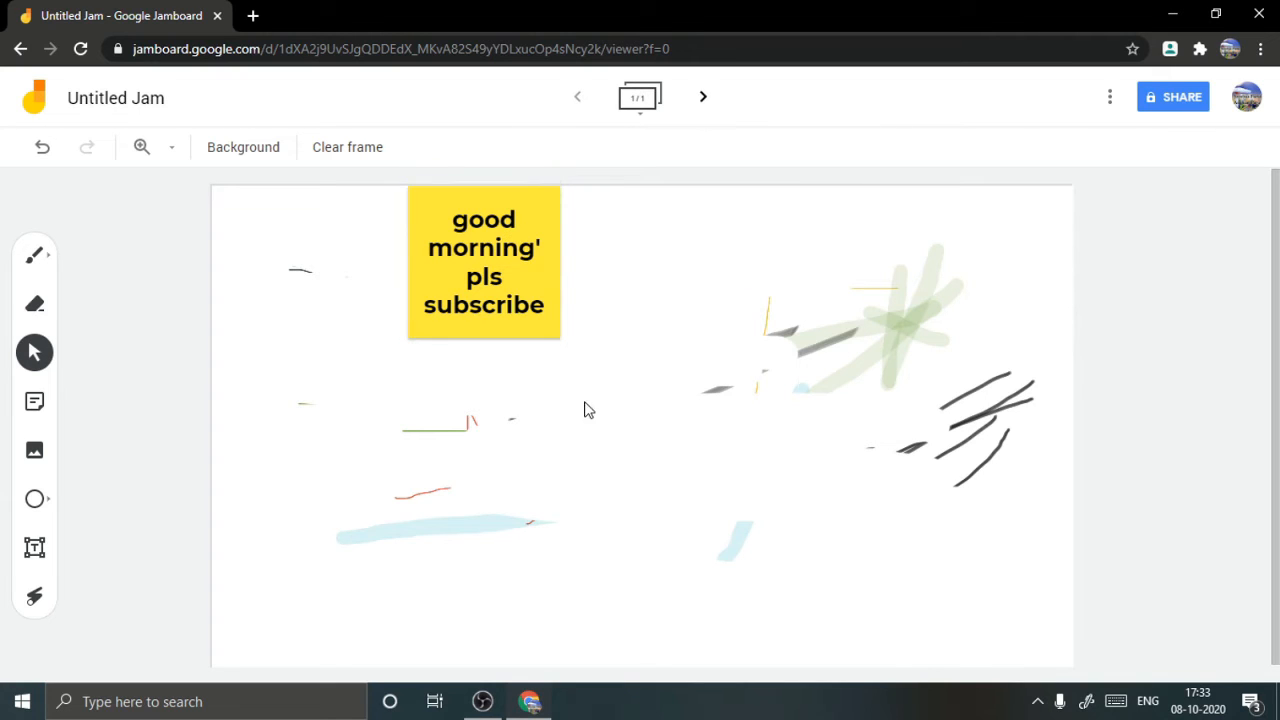
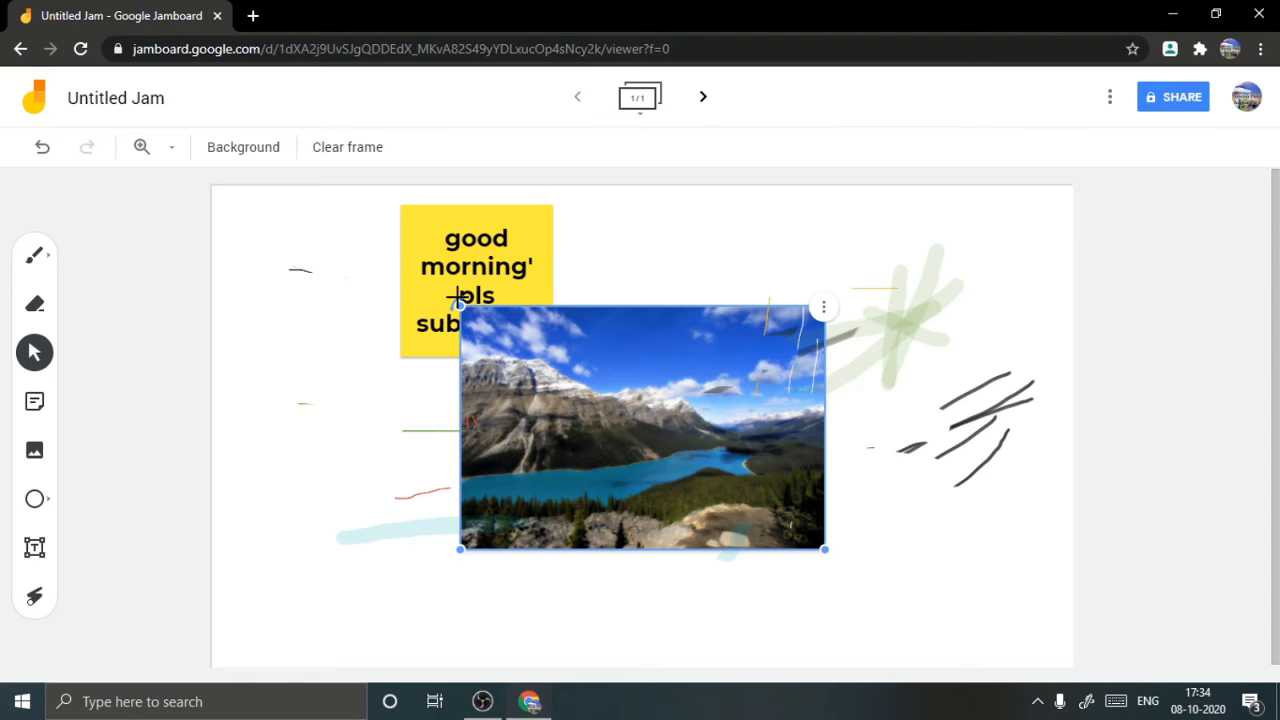
# Try out rotating the mountain lake photo and enlarge it slightly from its lower-right corner
pyautogui.moveTo(456, 302); pyautogui.dragTo(514, 346)
pyautogui.moveTo(826, 547); pyautogui.dragTo(856, 571)
# Duplicate the mountain lake photo, then delete the copy
pyautogui.click(853, 309)
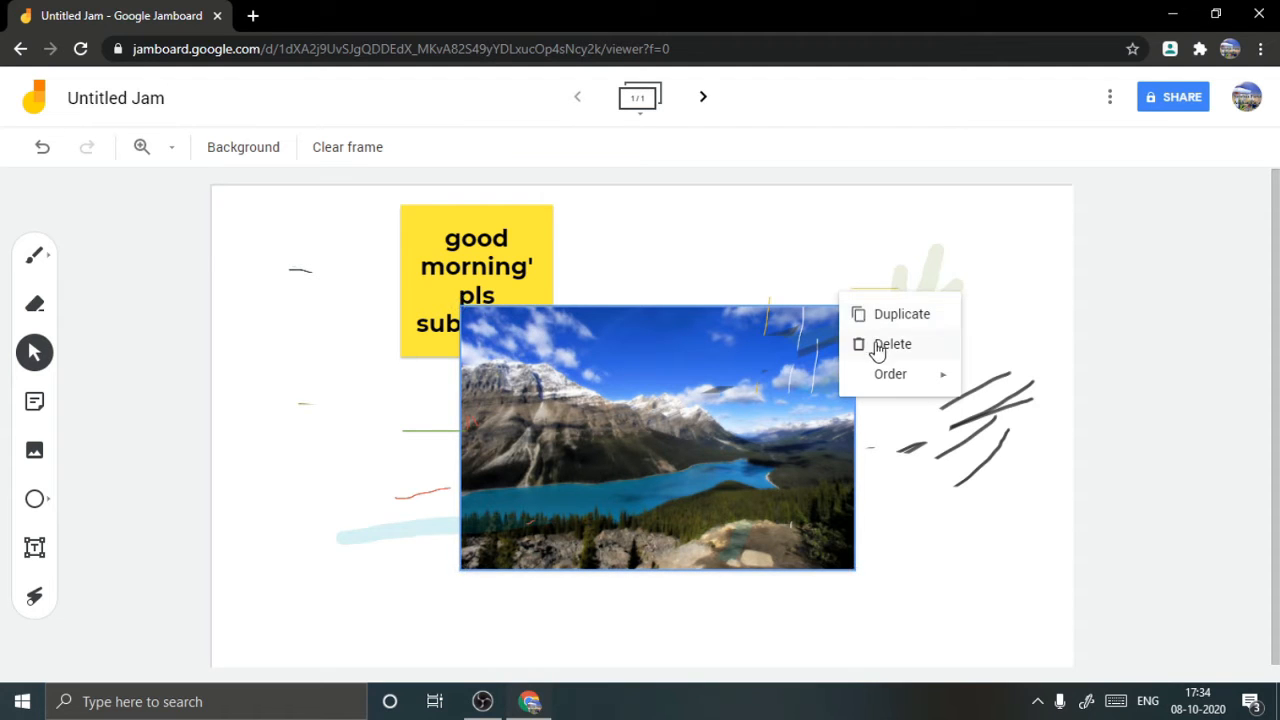
pyautogui.click(910, 316)
pyautogui.click(875, 332)
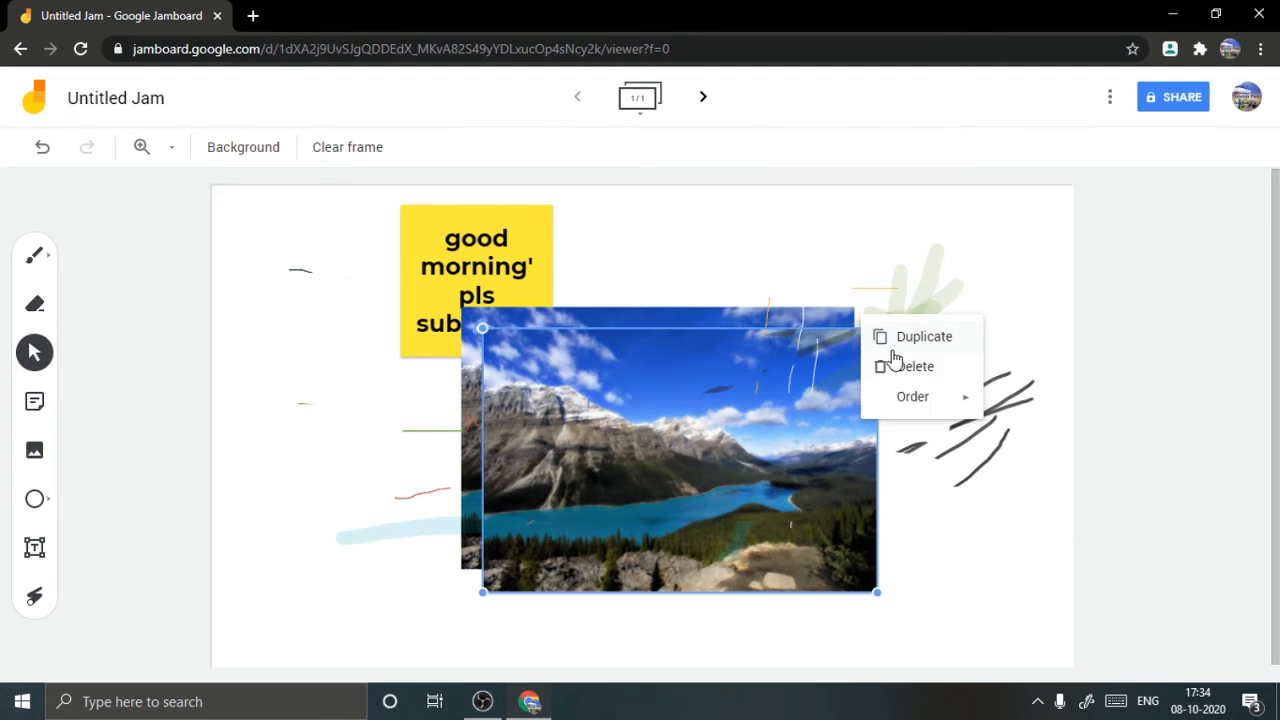
pyautogui.moveTo(912, 401)
pyautogui.click(927, 376)
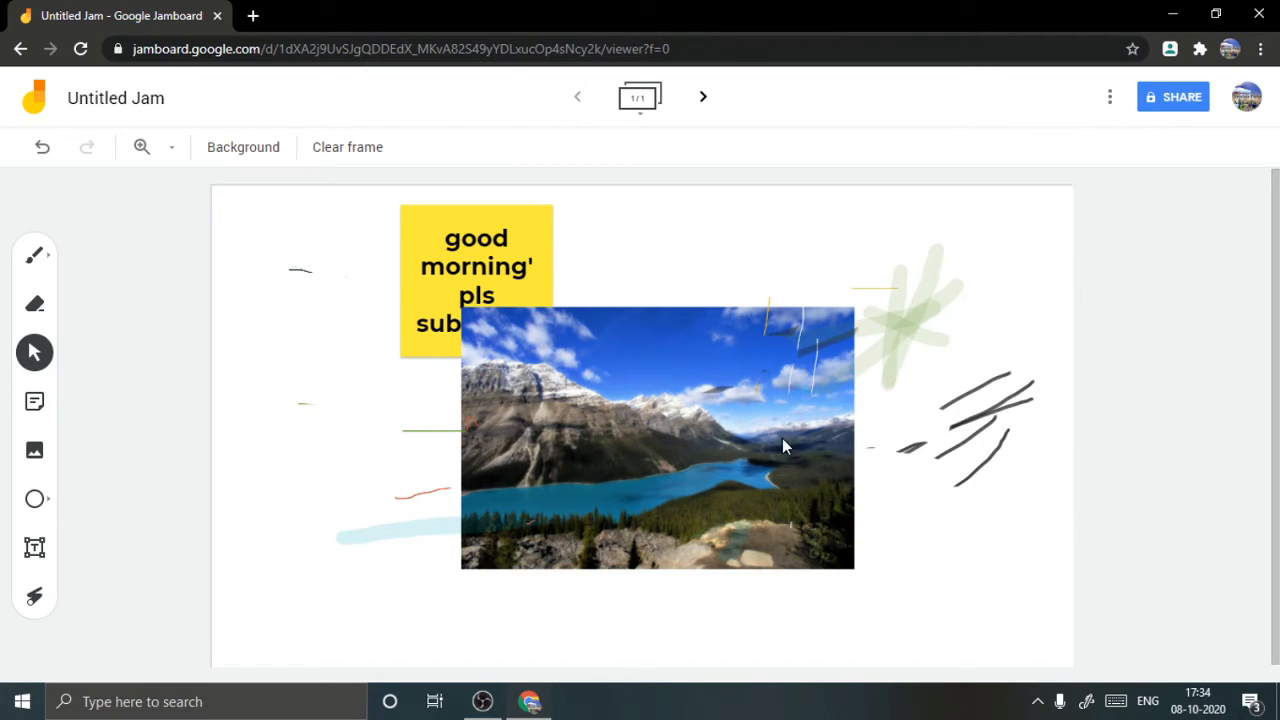
# Move the photo to the right of the sticky note, then clear everything from the frame
pyautogui.moveTo(740, 447); pyautogui.dragTo(885, 360)
pyautogui.click(337, 366)
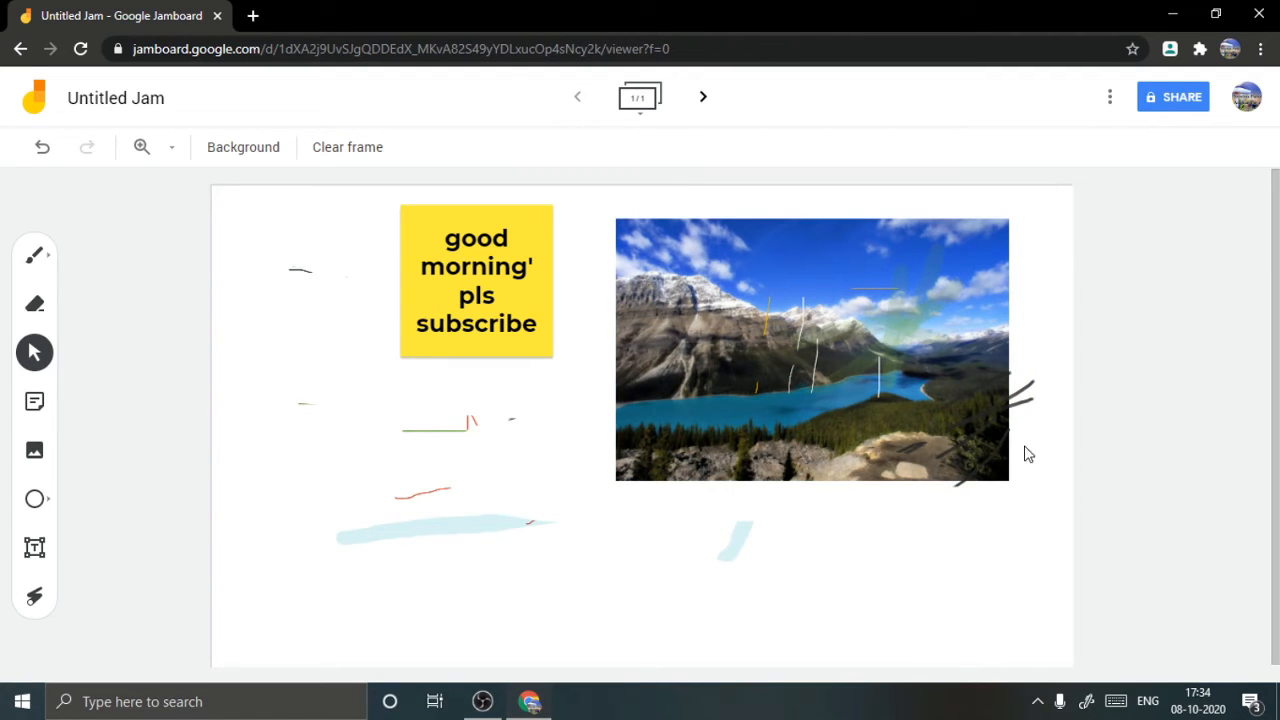
pyautogui.moveTo(840, 313); pyautogui.dragTo(816, 486)
pyautogui.click(340, 150)
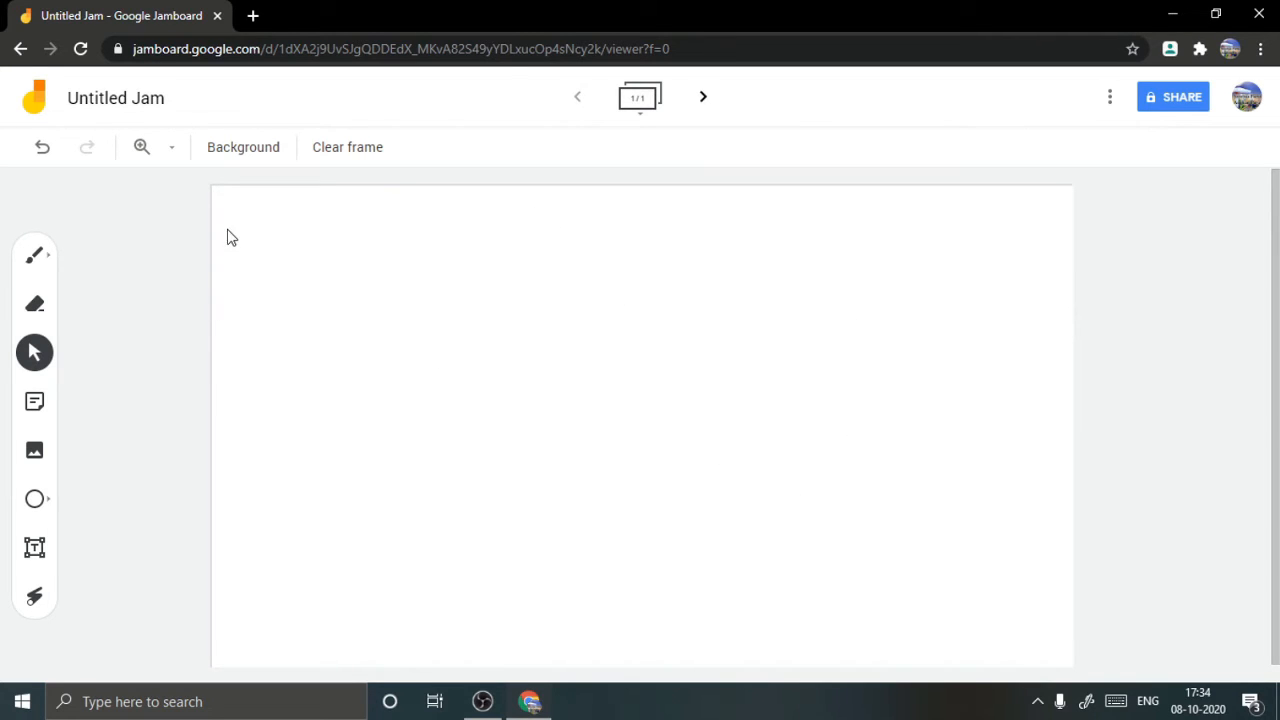
# Draw a large circle in the left half of the frame and a right-pointing block arrow inside it
pyautogui.click(34, 505)
pyautogui.click(343, 297)
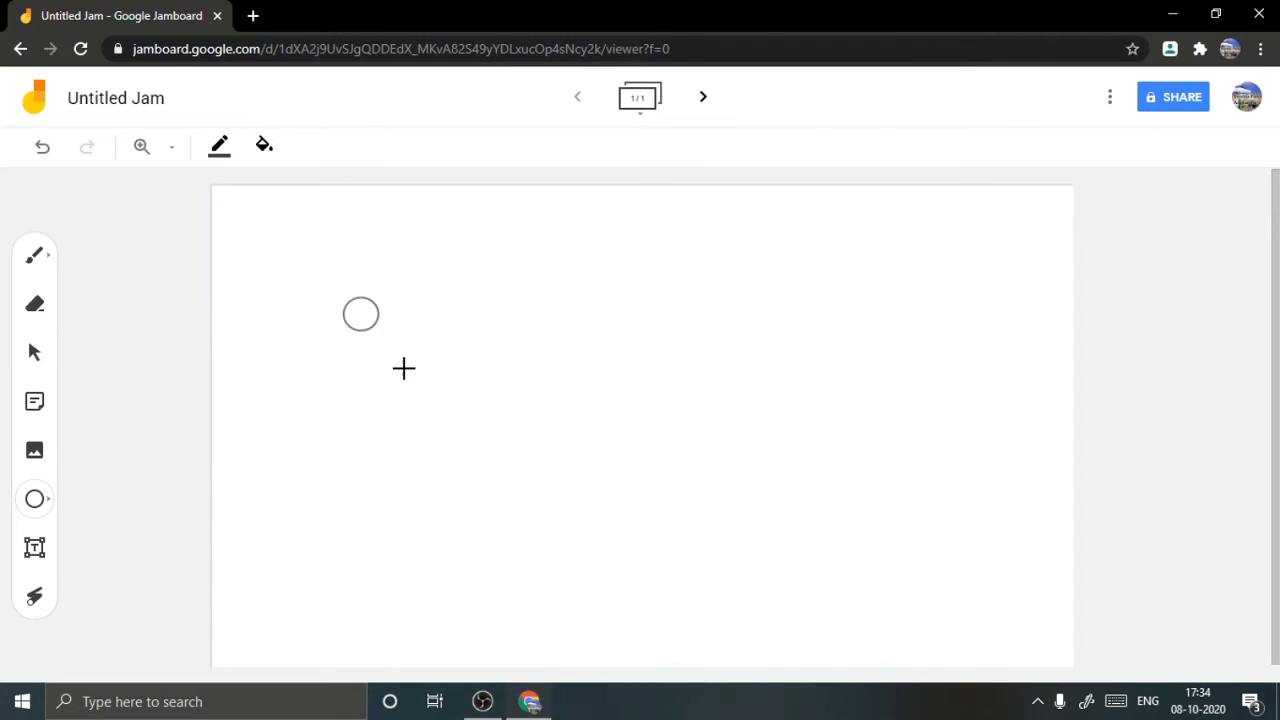
pyautogui.click(35, 505)
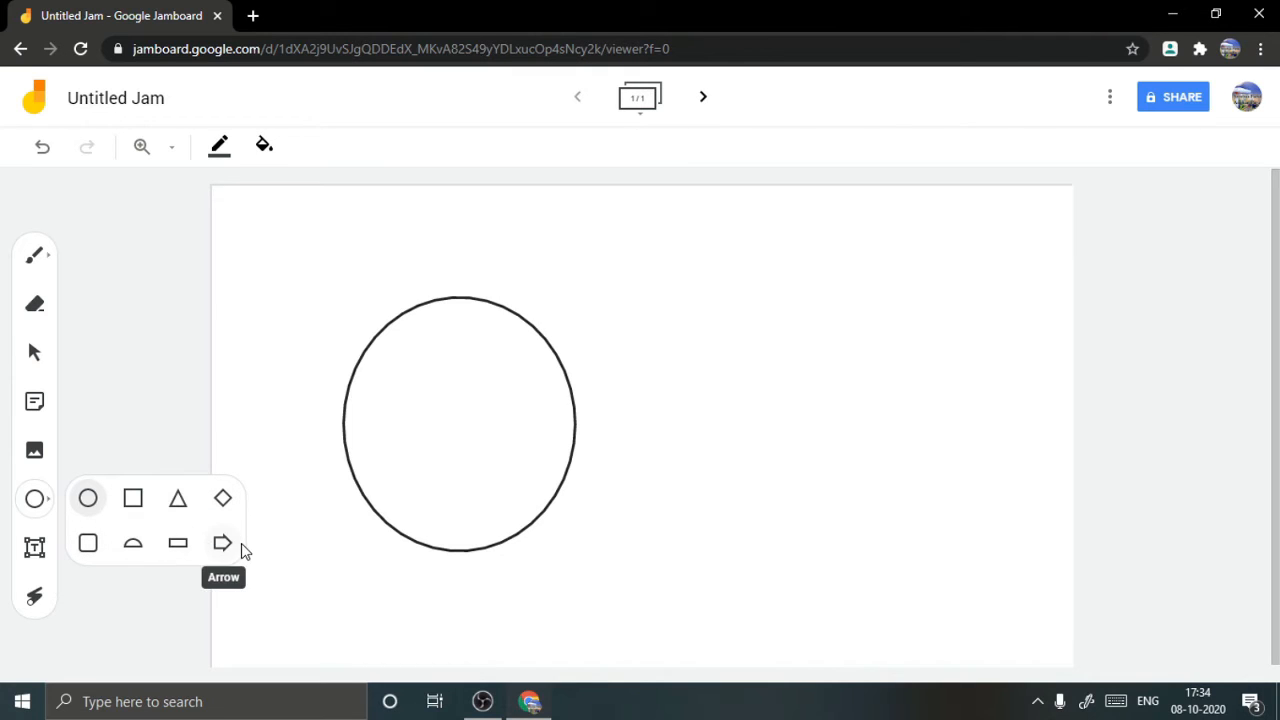
pyautogui.click(222, 545)
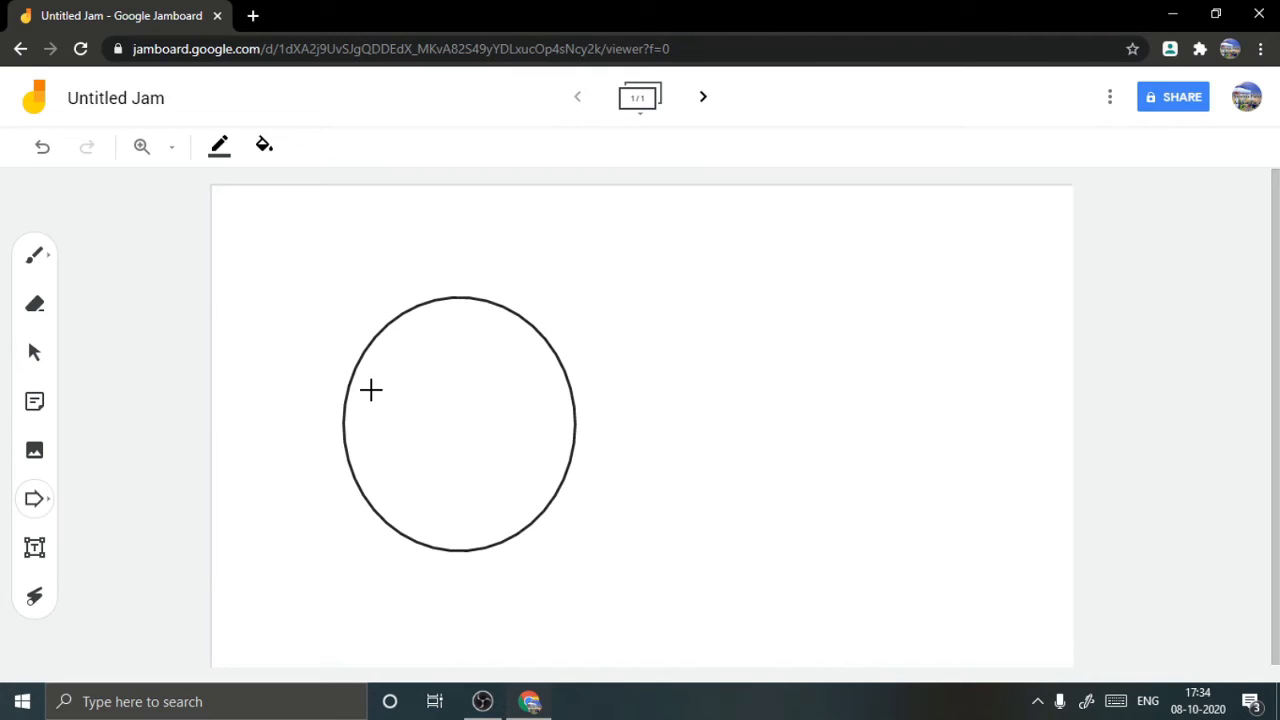
pyautogui.moveTo(370, 388); pyautogui.dragTo(554, 464)
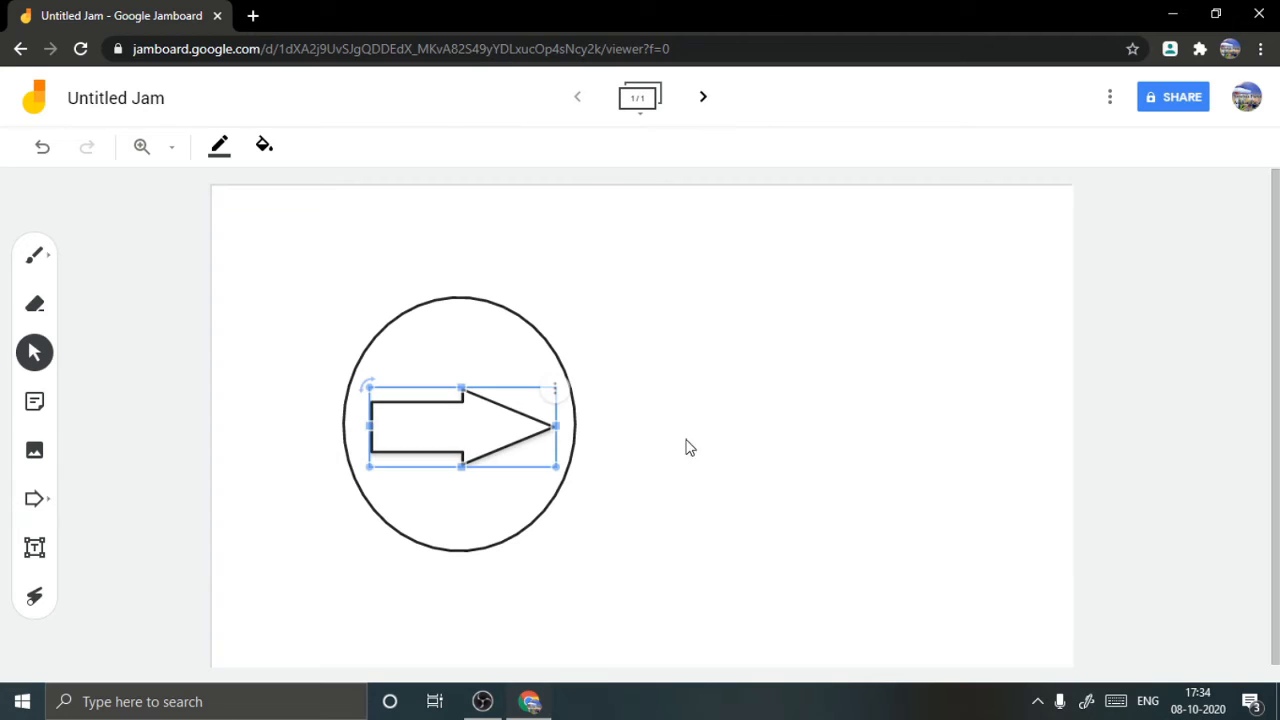
pyautogui.click(836, 363)
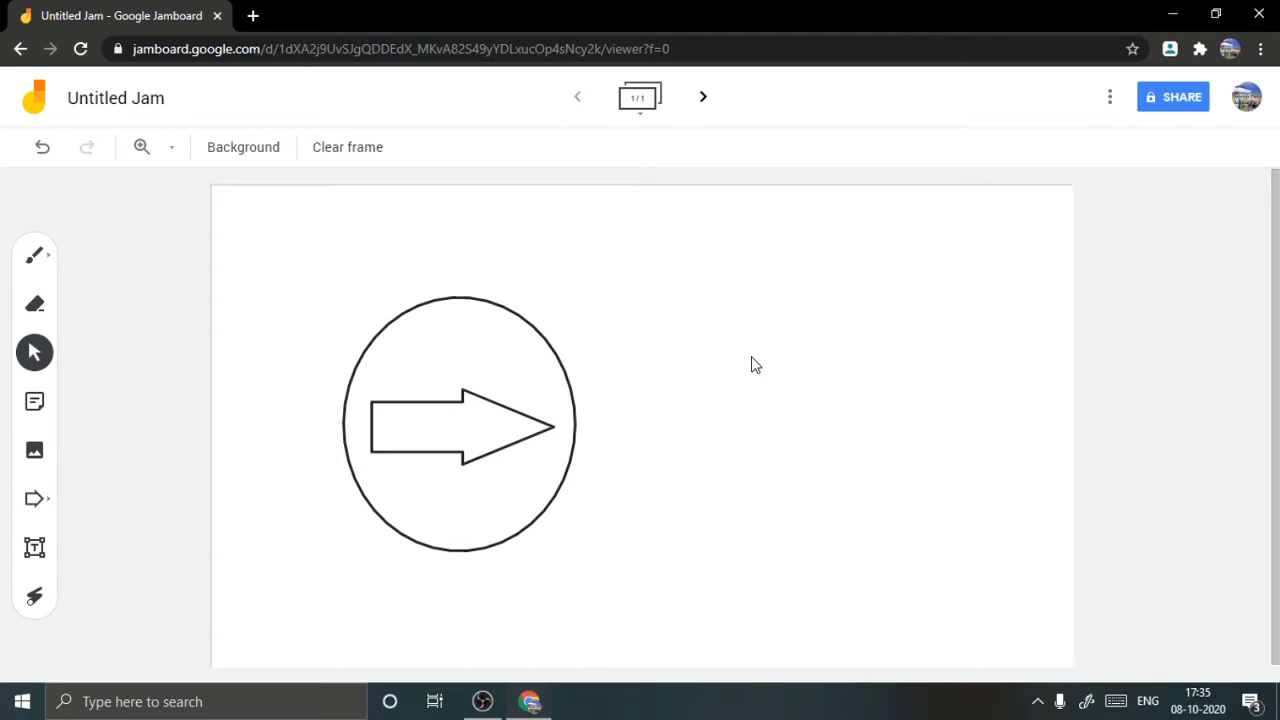
# Add a text box reading "pls like and subscribe" to the right of the circle and enlarge it
pyautogui.click(35, 550)
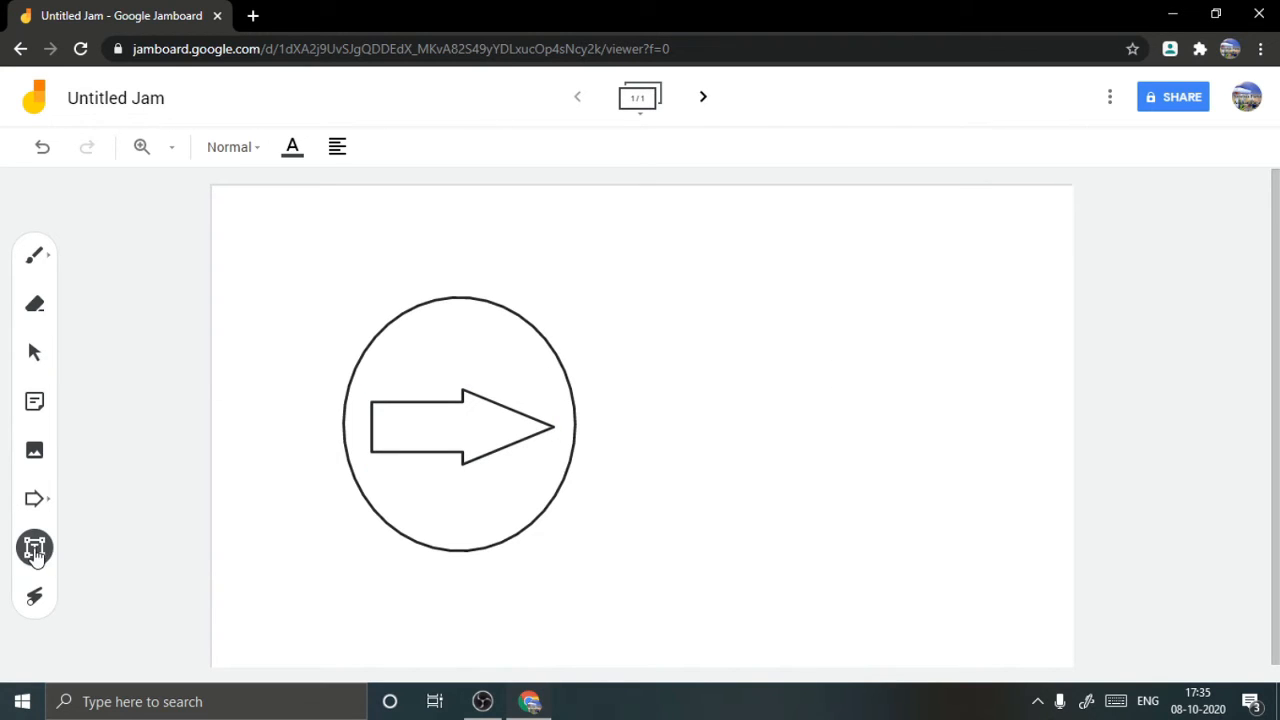
pyautogui.click(649, 262)
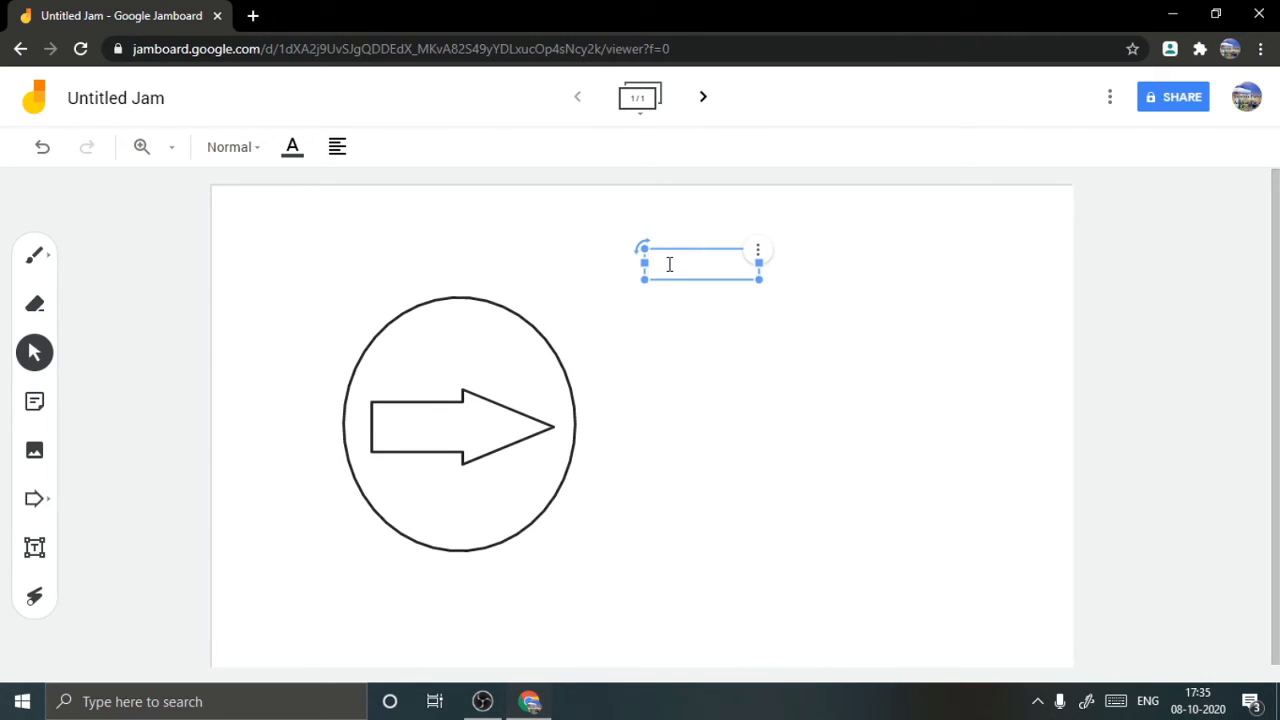
pyautogui.write('u')
pyautogui.press('BackSpace')
pyautogui.write('pls like and subscribe')
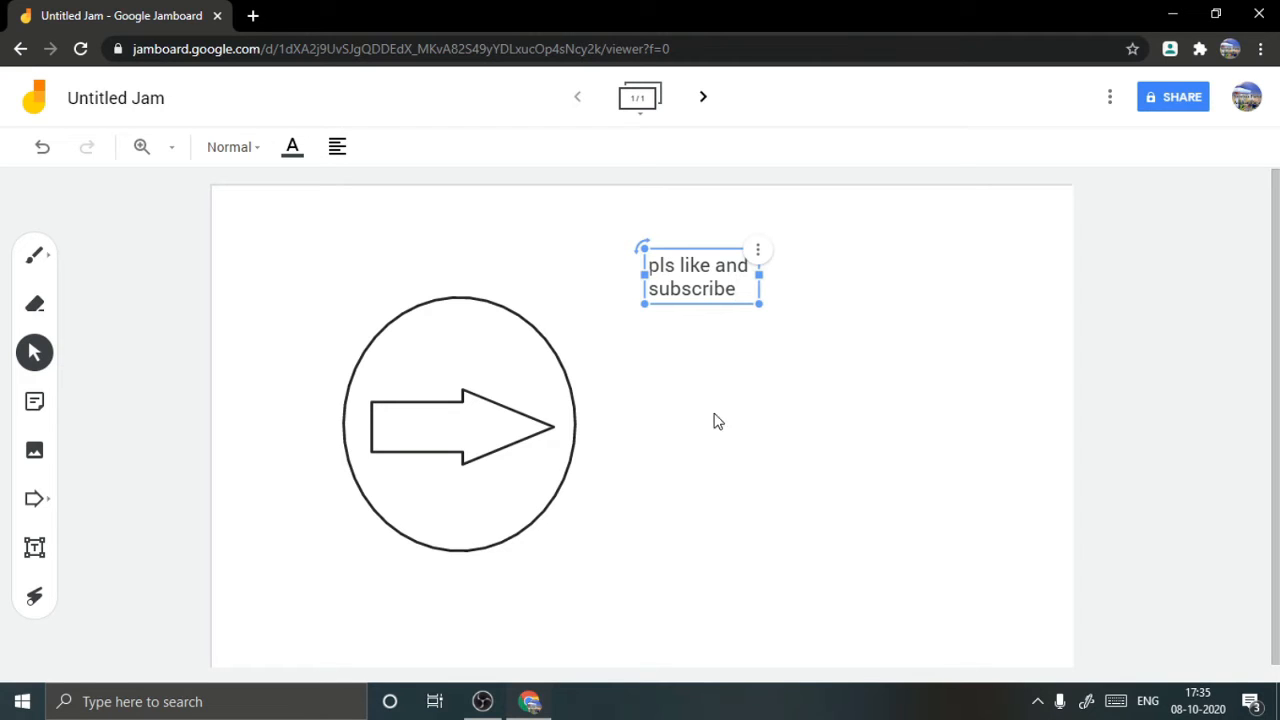
pyautogui.moveTo(759, 303); pyautogui.dragTo(913, 487)
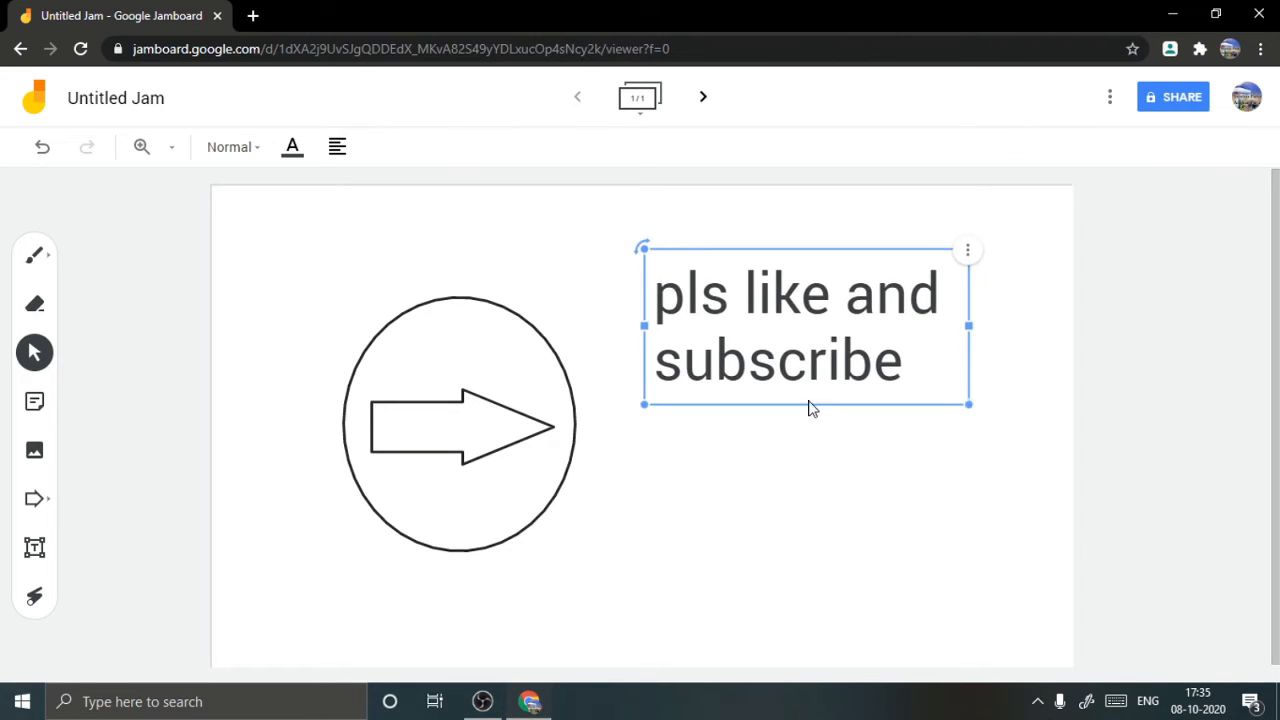
pyautogui.moveTo(646, 242); pyautogui.dragTo(697, 278)
# Duplicate the "pls like and subscribe" text box, then delete the copy
pyautogui.click(967, 249)
pyautogui.click(1007, 295)
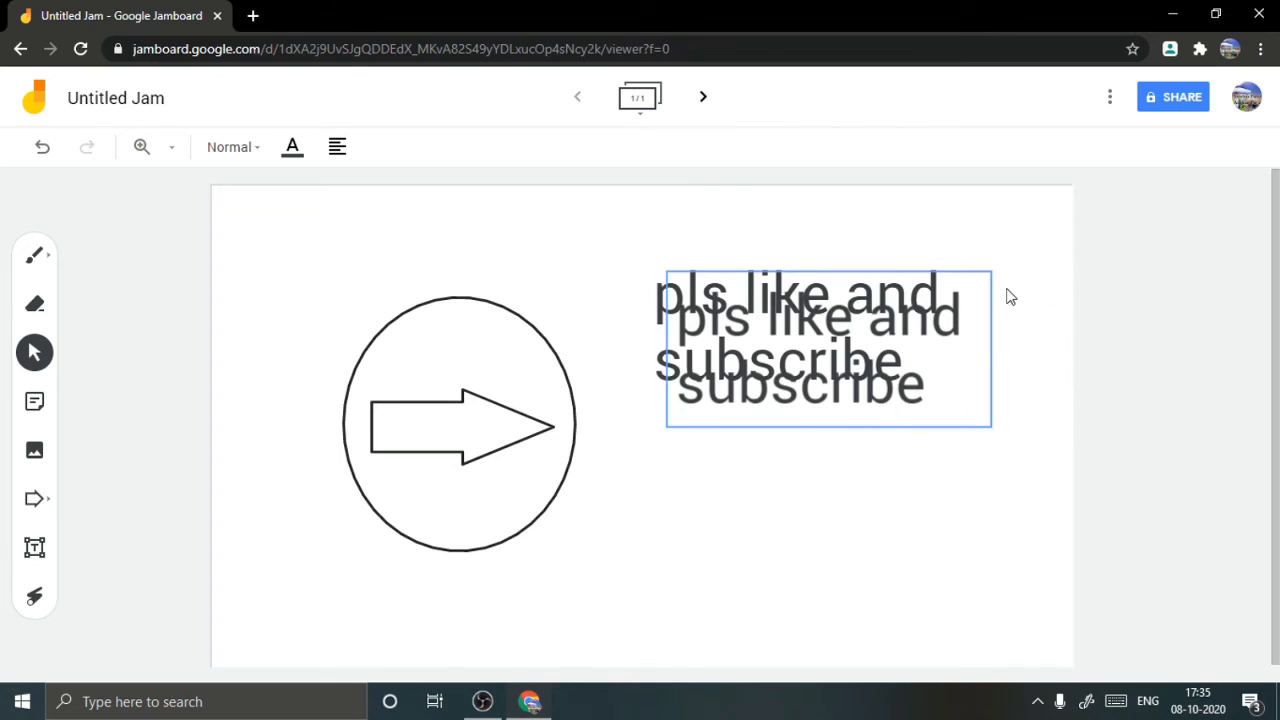
pyautogui.click(986, 280)
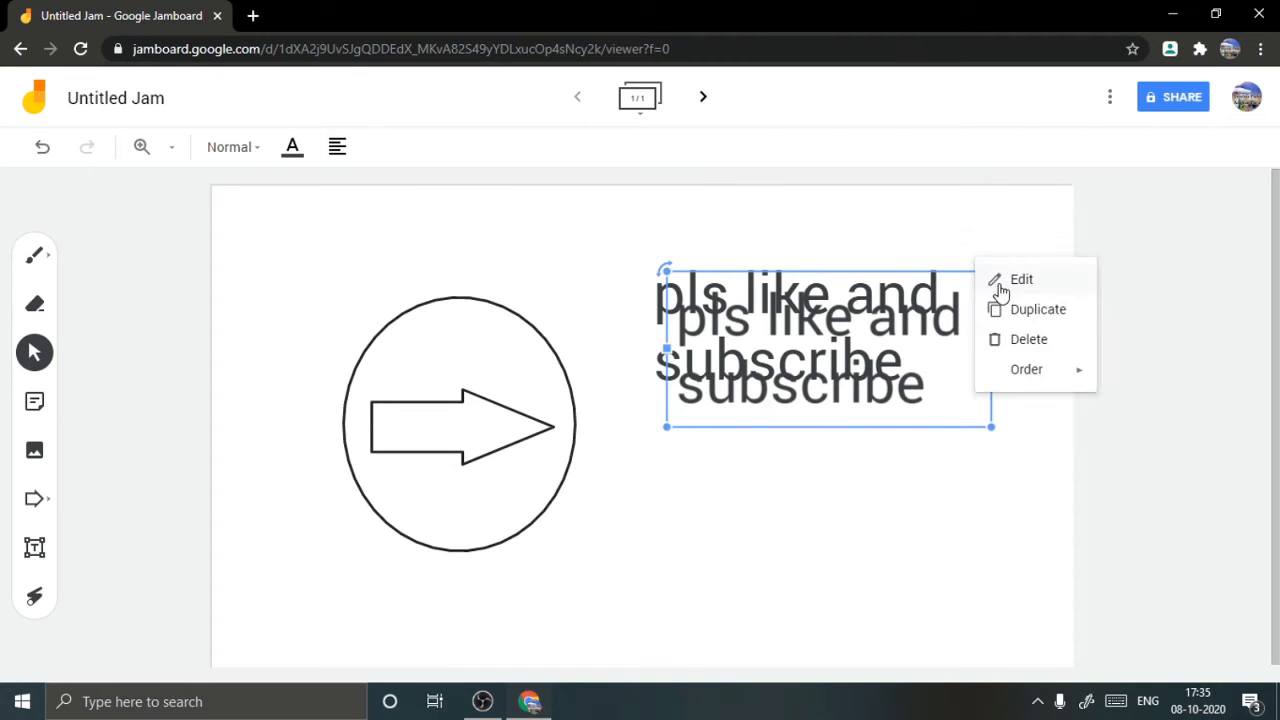
pyautogui.click(1038, 342)
# Extend the text box's wording to "pls like and subscribe and also comment"
pyautogui.click(919, 283)
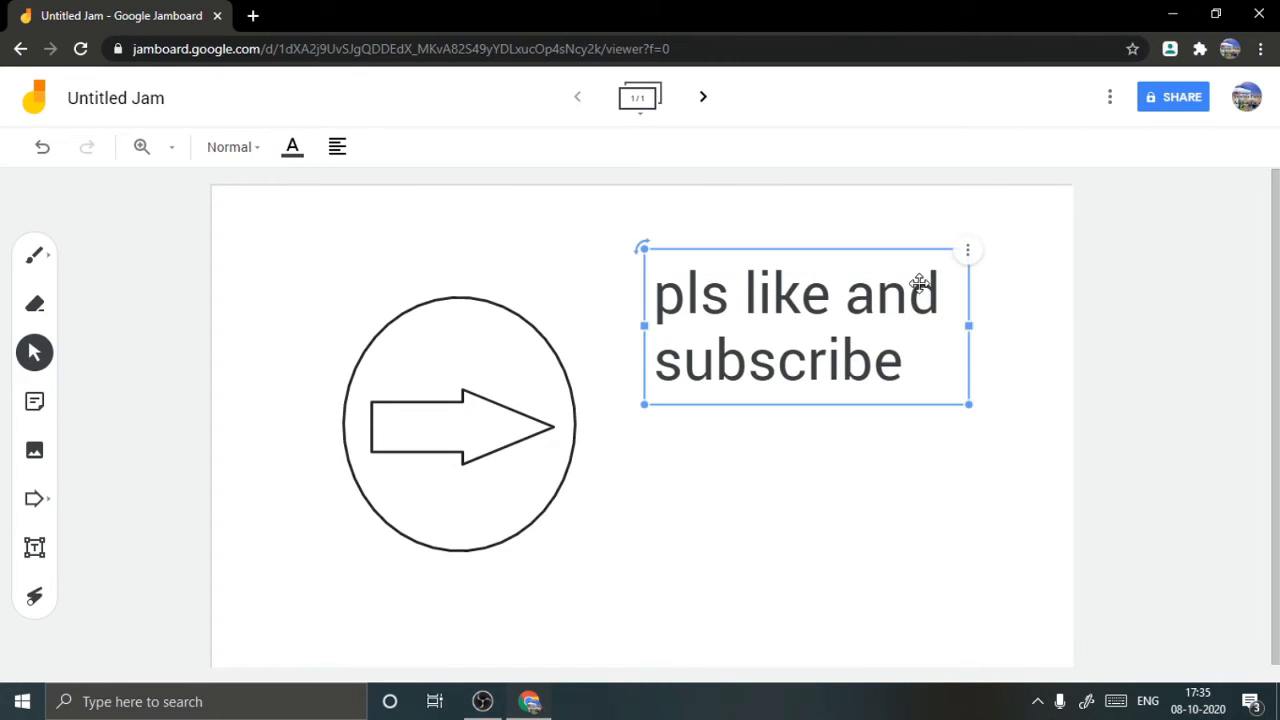
pyautogui.click(967, 250)
pyautogui.click(978, 256)
pyautogui.write('and ')
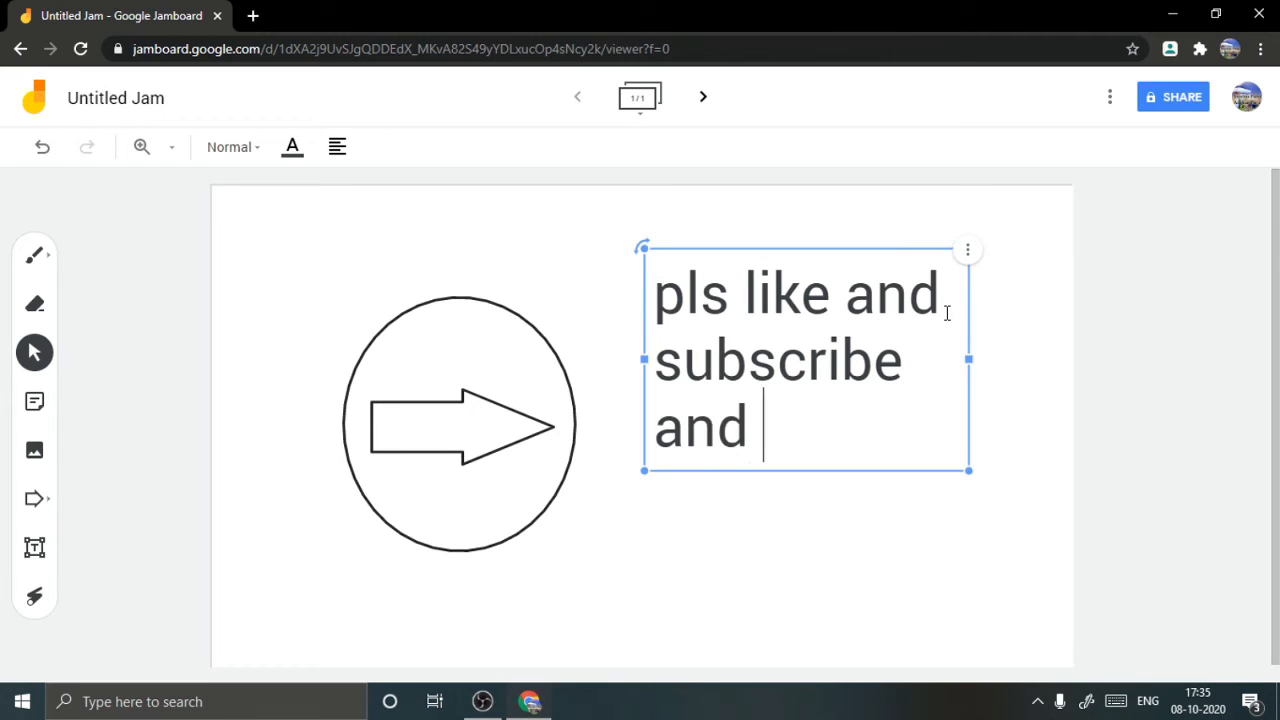
pyautogui.write('alsi')
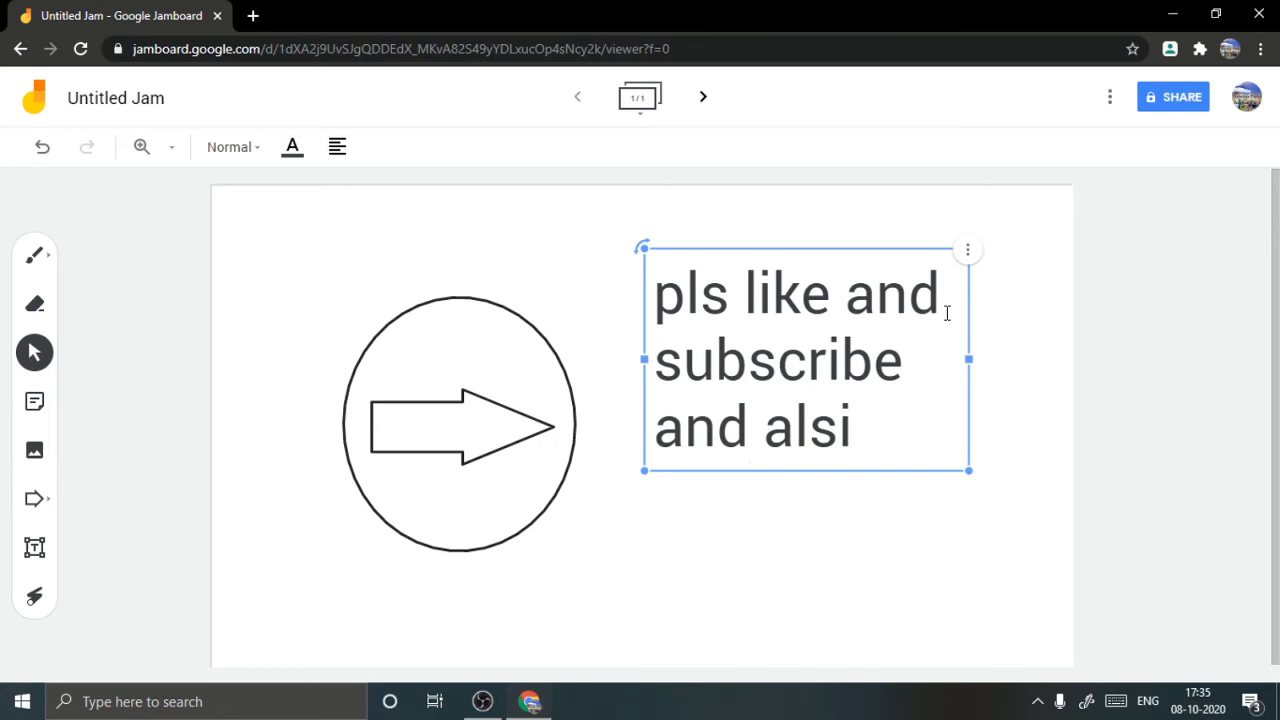
pyautogui.press('BackSpace')
pyautogui.write('o commen')
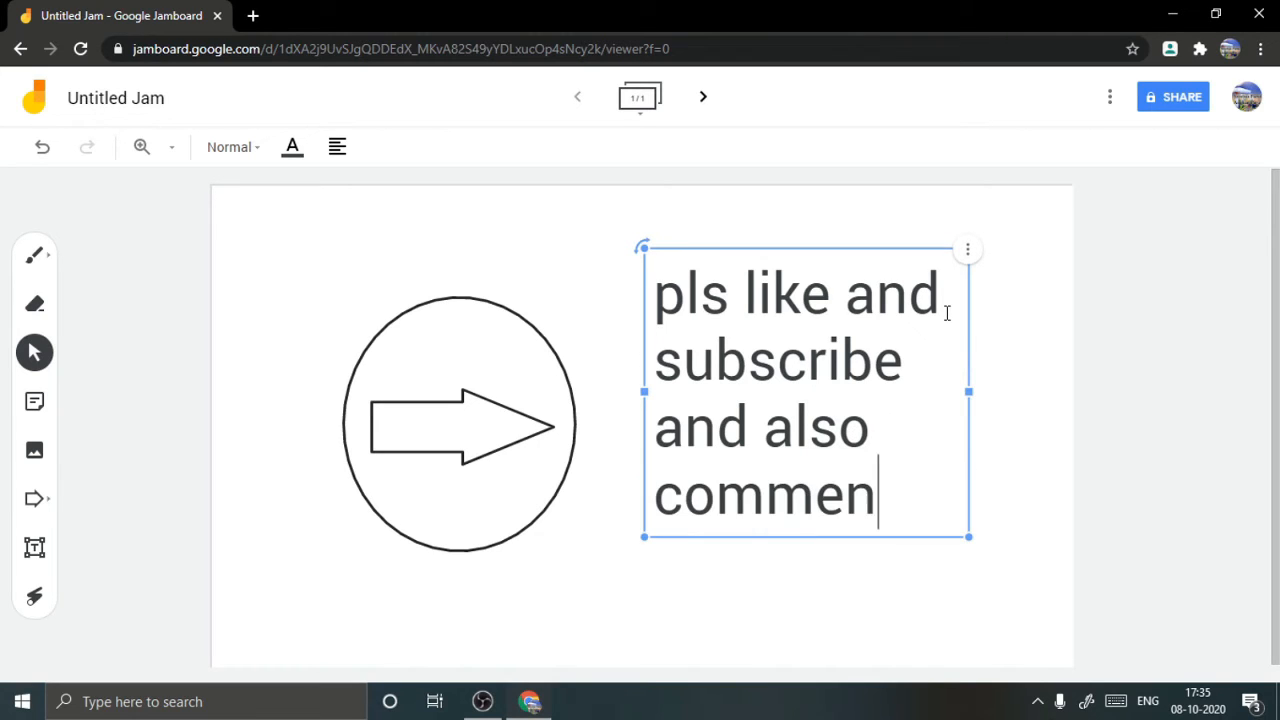
pyautogui.write('t')
# Send the text box backward one level in the stacking order
pyautogui.click(965, 251)
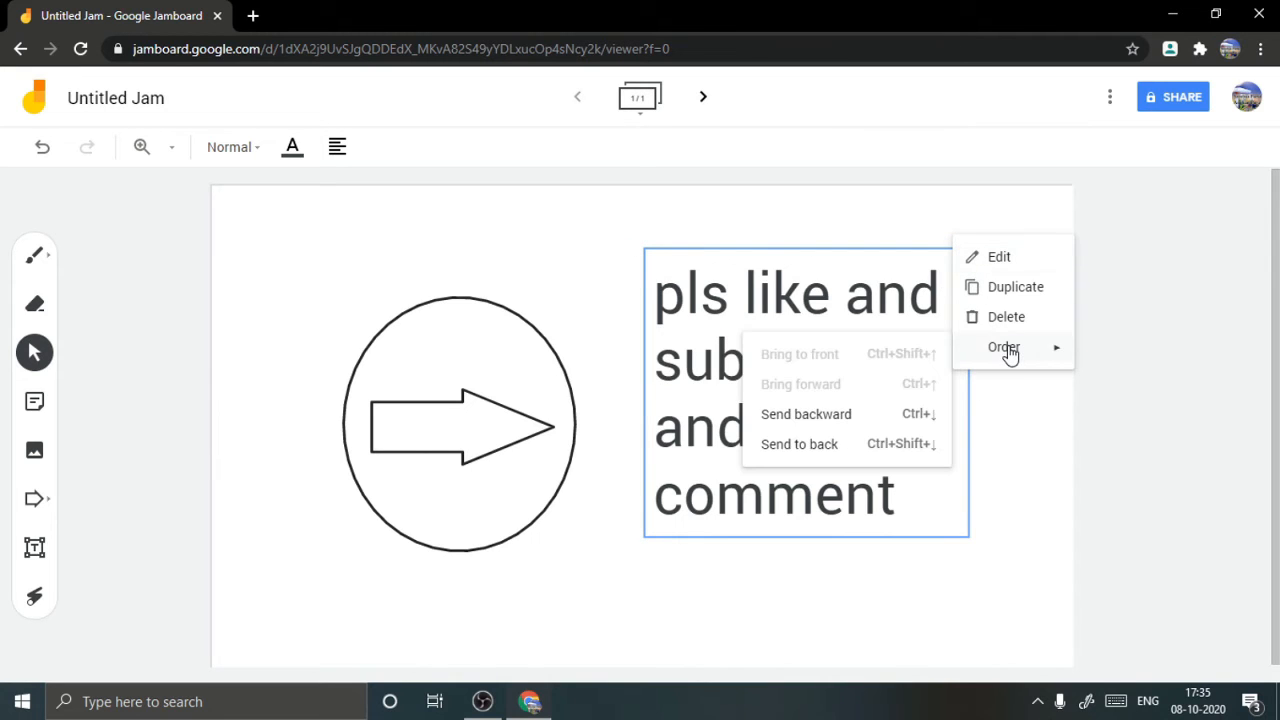
pyautogui.moveTo(1014, 349)
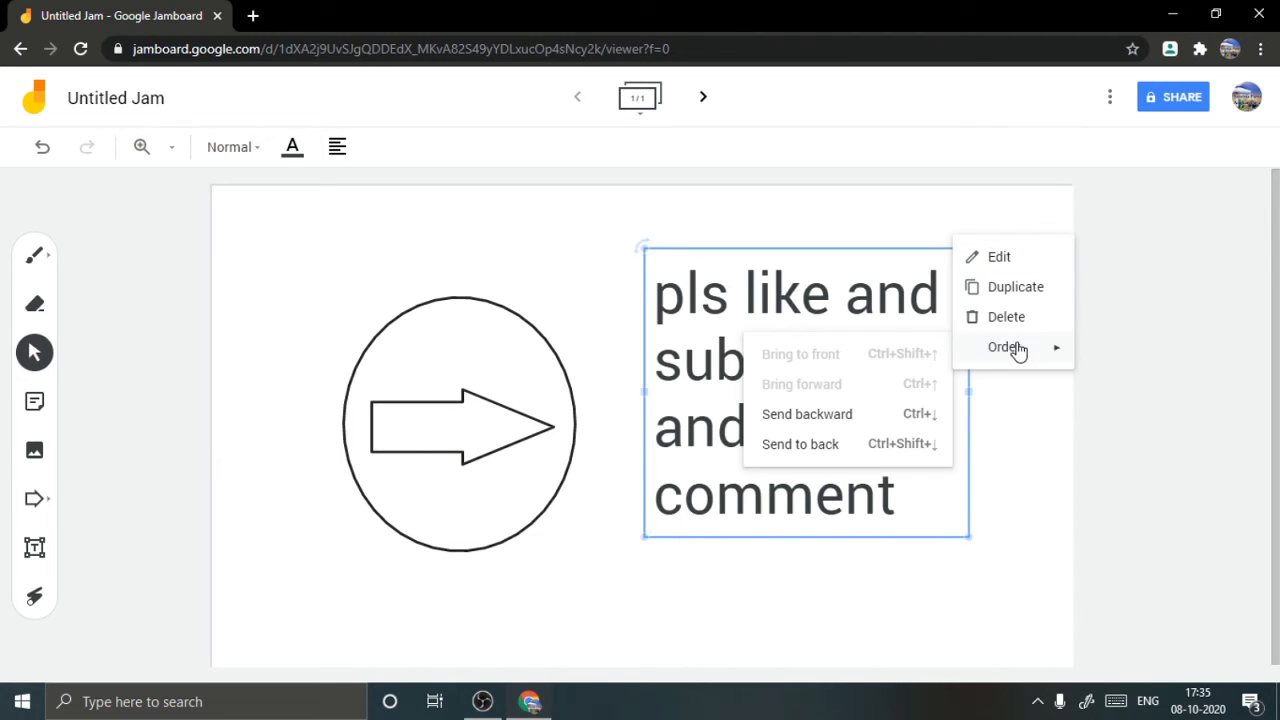
pyautogui.click(803, 414)
# Try moving the text box around, place it to the right of the circle and deselect it
pyautogui.moveTo(881, 307); pyautogui.dragTo(750, 313)
pyautogui.moveTo(830, 314); pyautogui.dragTo(980, 296)
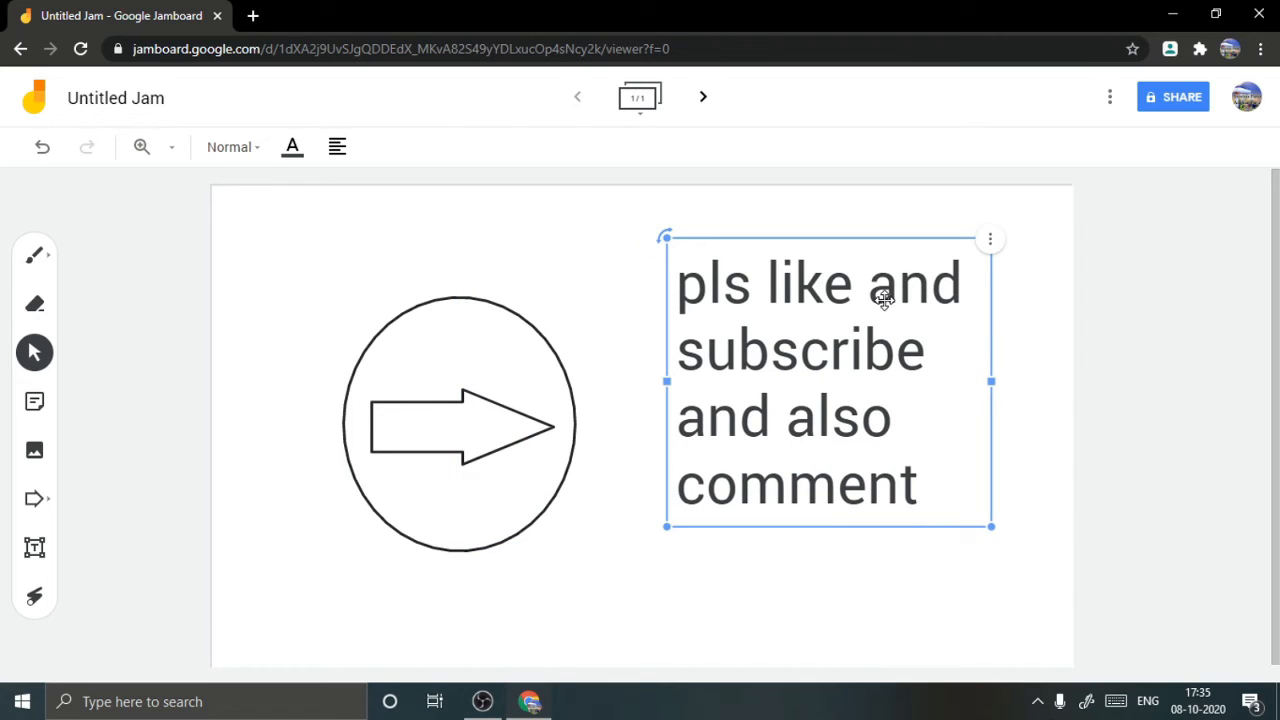
pyautogui.click(615, 268)
pyautogui.moveTo(735, 328); pyautogui.dragTo(710, 320)
pyautogui.click(577, 276)
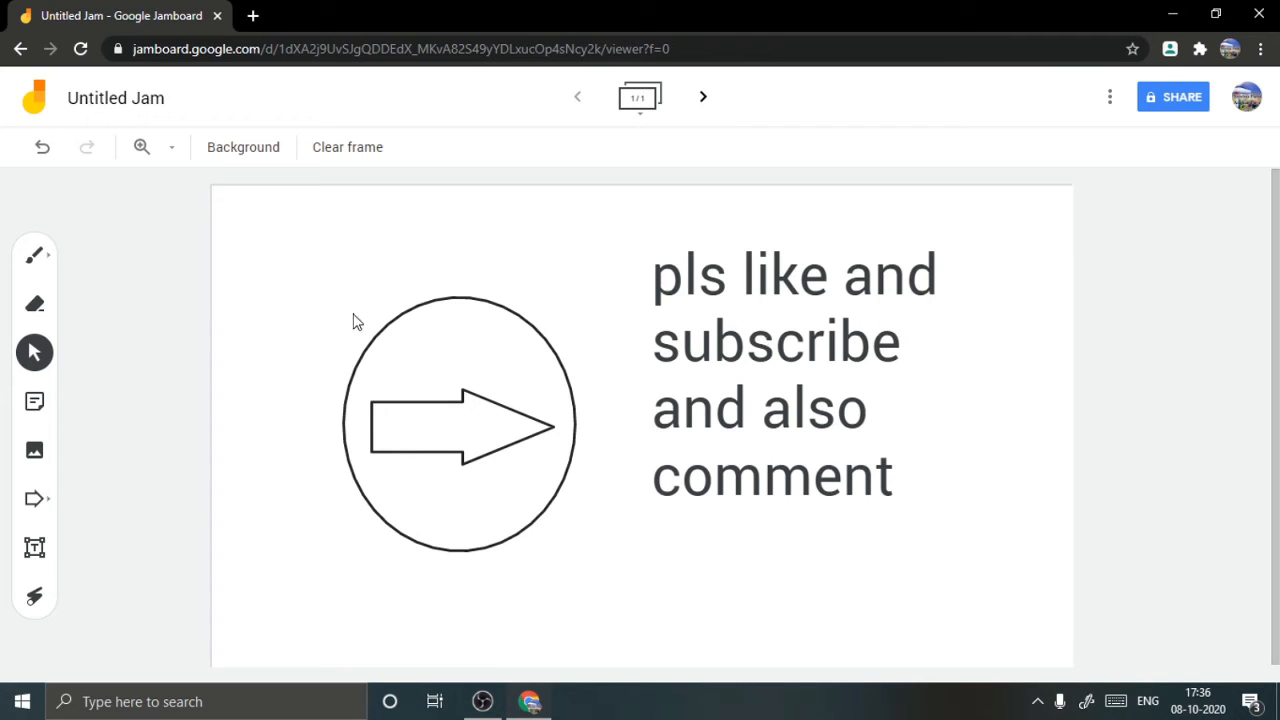
# Underline the words "pls like and" with overlapping green highlighter strokes
pyautogui.click(37, 258)
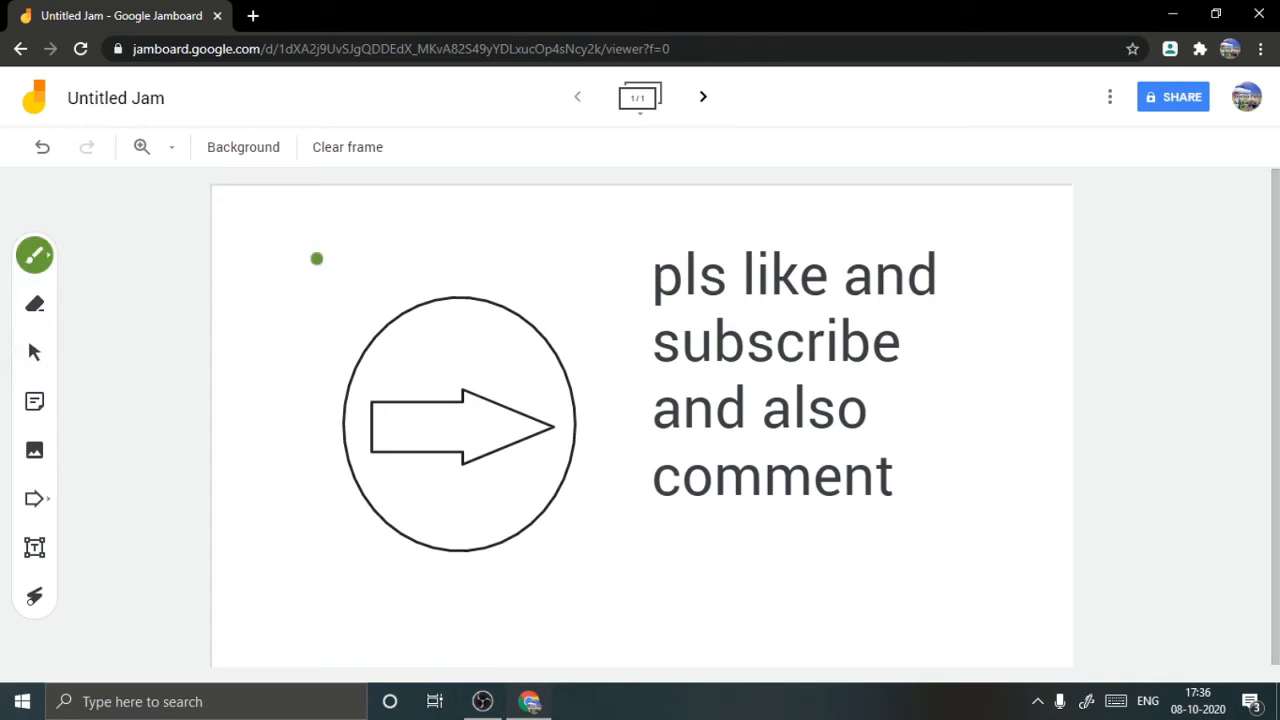
pyautogui.moveTo(640, 305); pyautogui.dragTo(972, 303)
pyautogui.moveTo(684, 306); pyautogui.dragTo(942, 304)
pyautogui.click(38, 310)
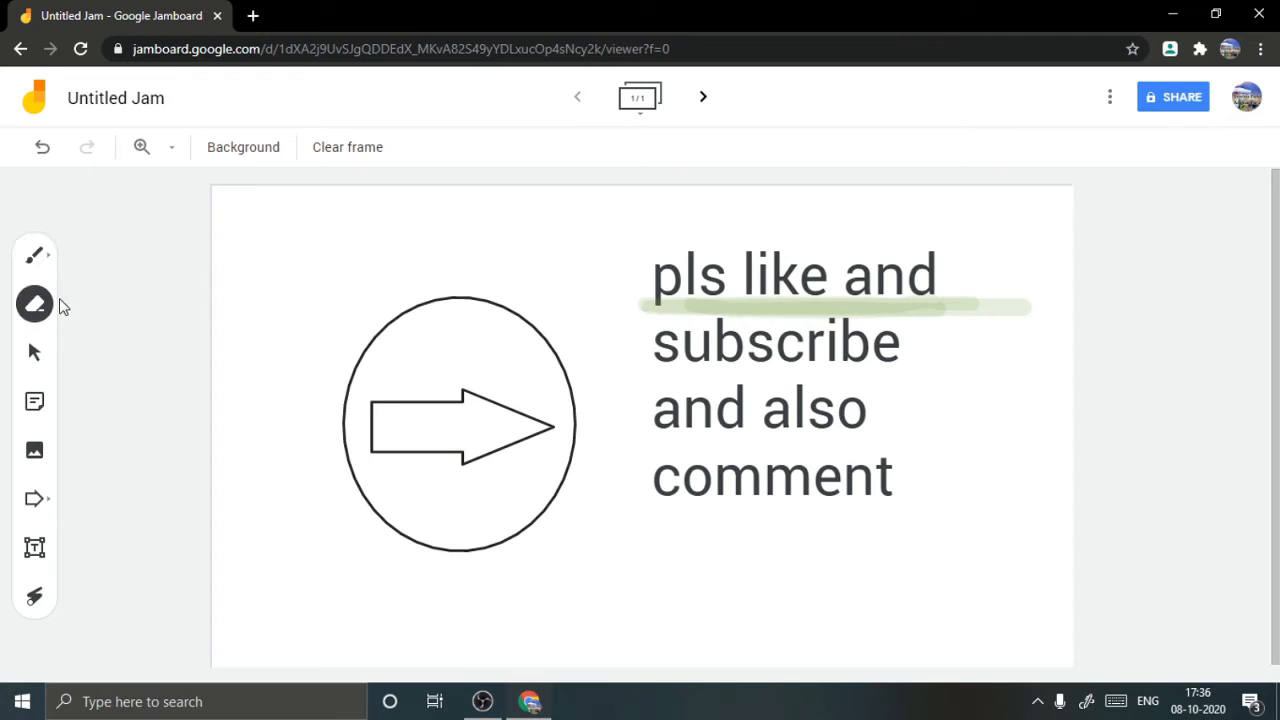
pyautogui.click(35, 257)
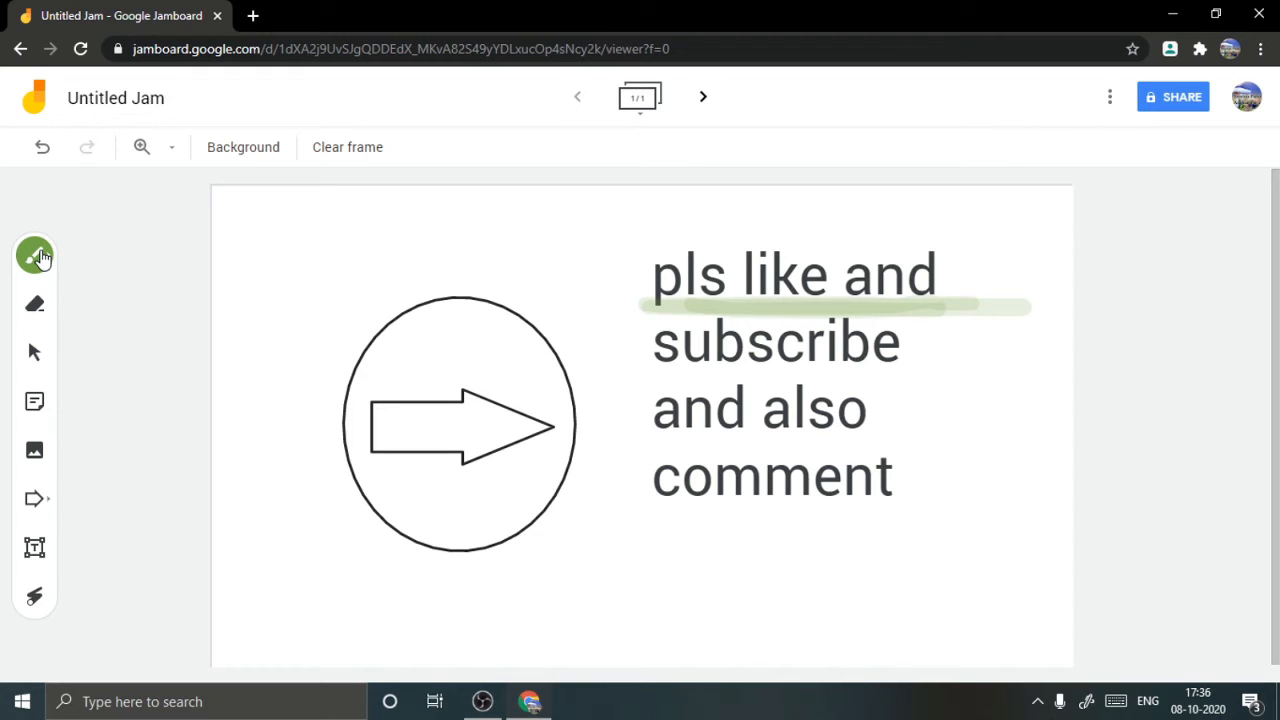
# Use the laser pointer to trace temporary red lines under "subscribe" and "and also" and around the rest of the text
pyautogui.click(36, 597)
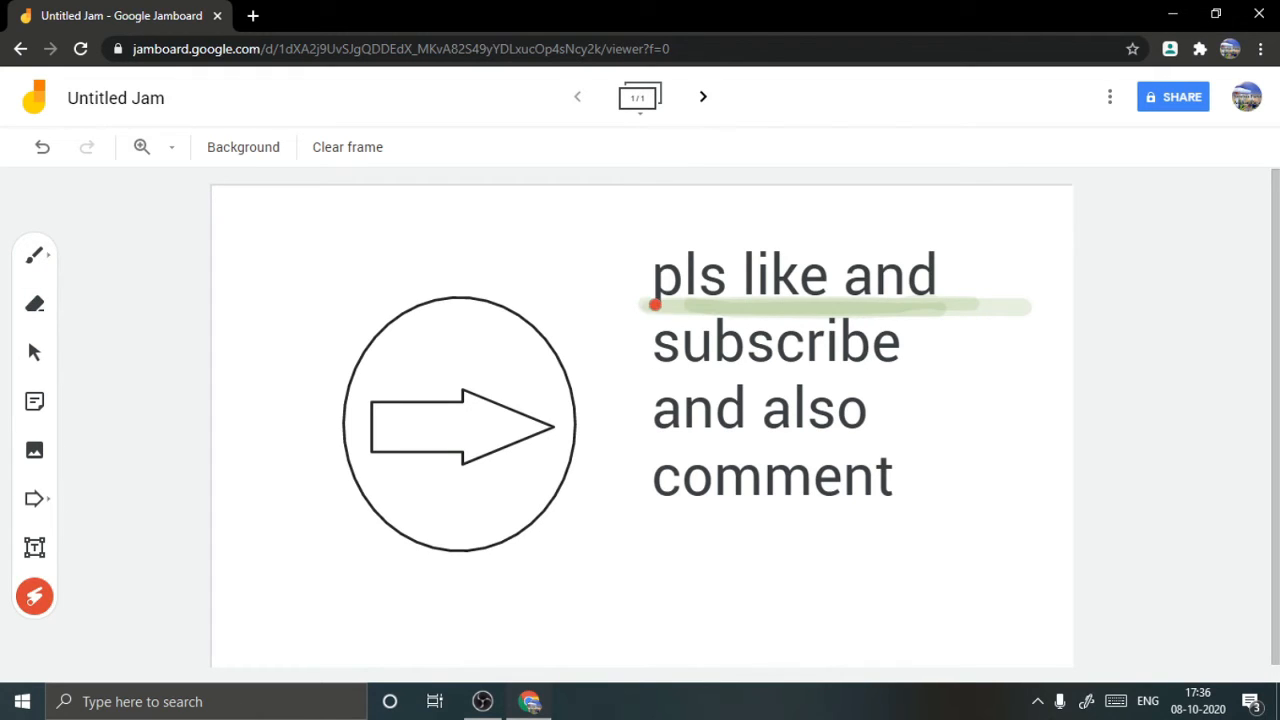
pyautogui.moveTo(660, 373); pyautogui.dragTo(797, 367)
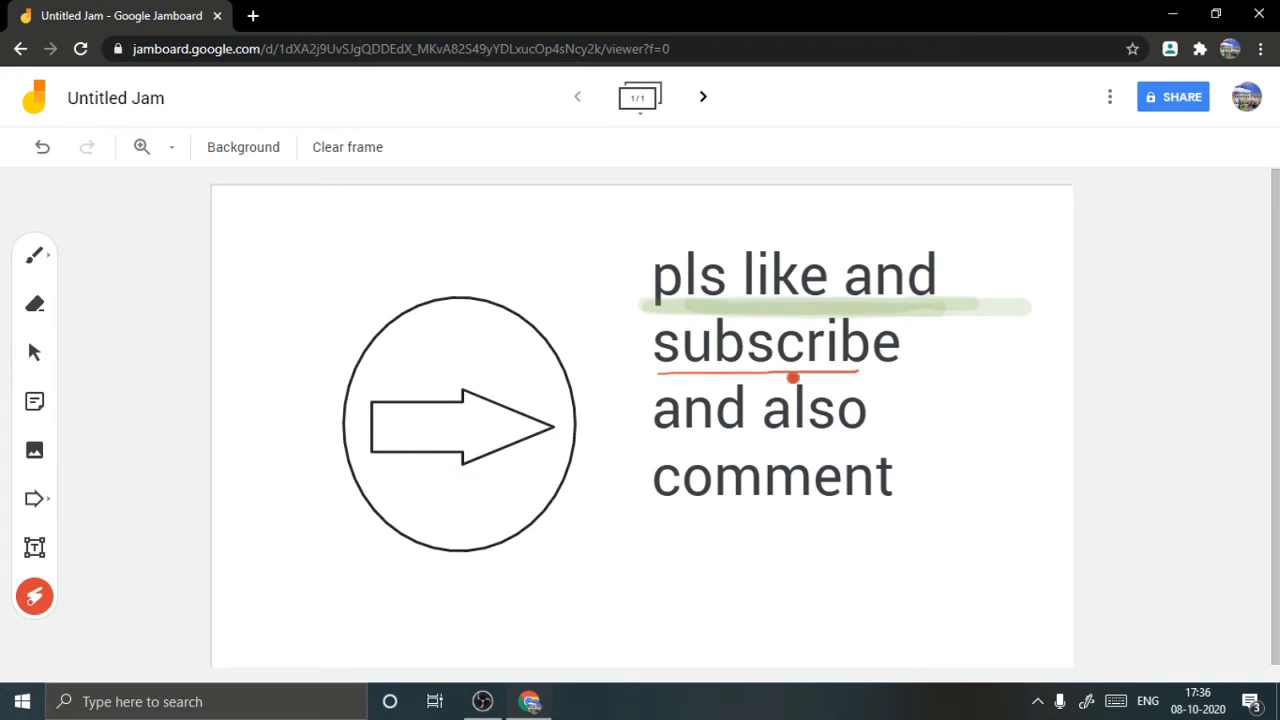
pyautogui.moveTo(642, 426); pyautogui.dragTo(912, 437)
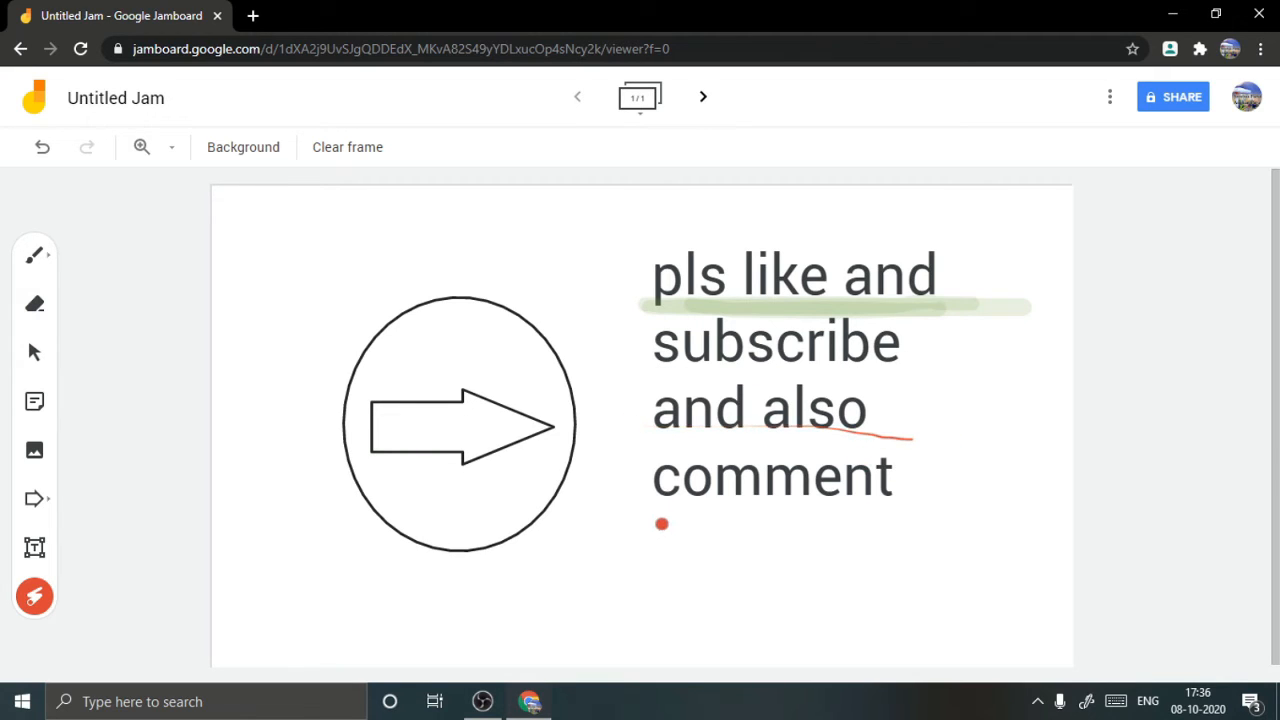
pyautogui.moveTo(660, 517)
pyautogui.mouseDown()
pyautogui.moveTo(874, 520)
pyautogui.moveTo(908, 462)
pyautogui.mouseUp()
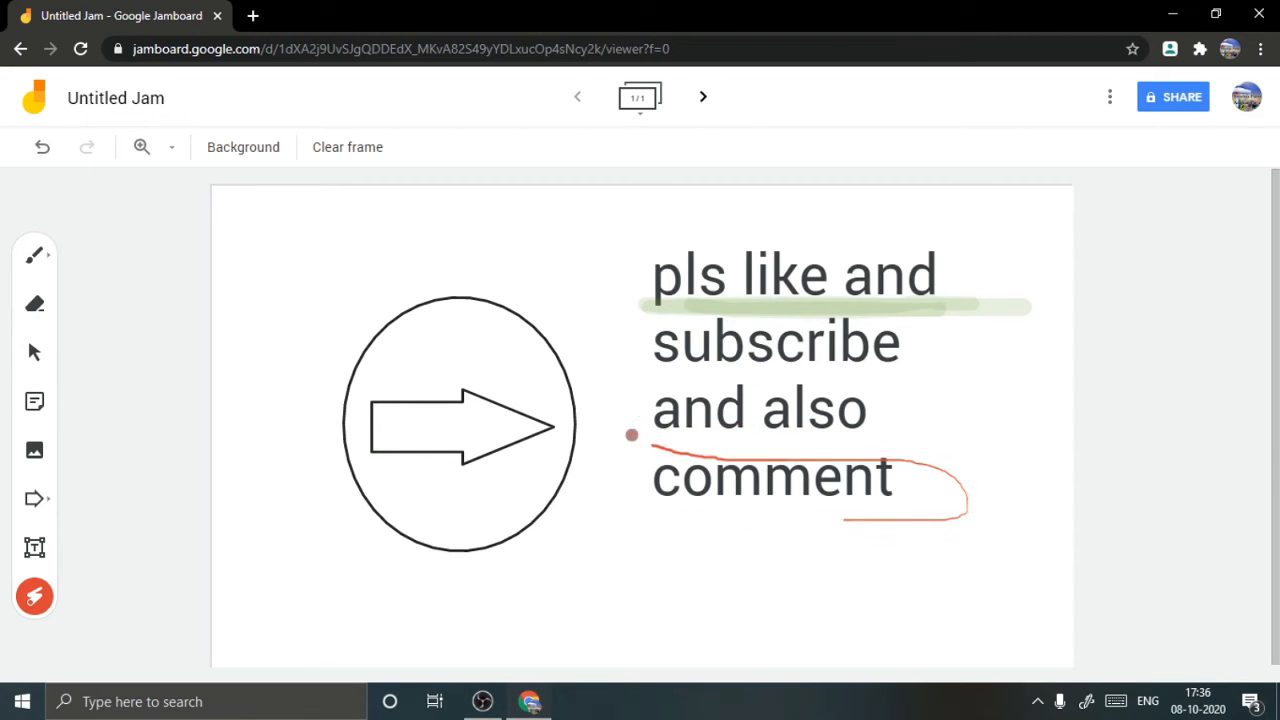
pyautogui.moveTo(631, 437)
pyautogui.mouseDown()
pyautogui.moveTo(751, 374)
pyautogui.moveTo(903, 340)
pyautogui.moveTo(671, 318)
pyautogui.moveTo(660, 268)
pyautogui.moveTo(931, 249)
pyautogui.mouseUp()
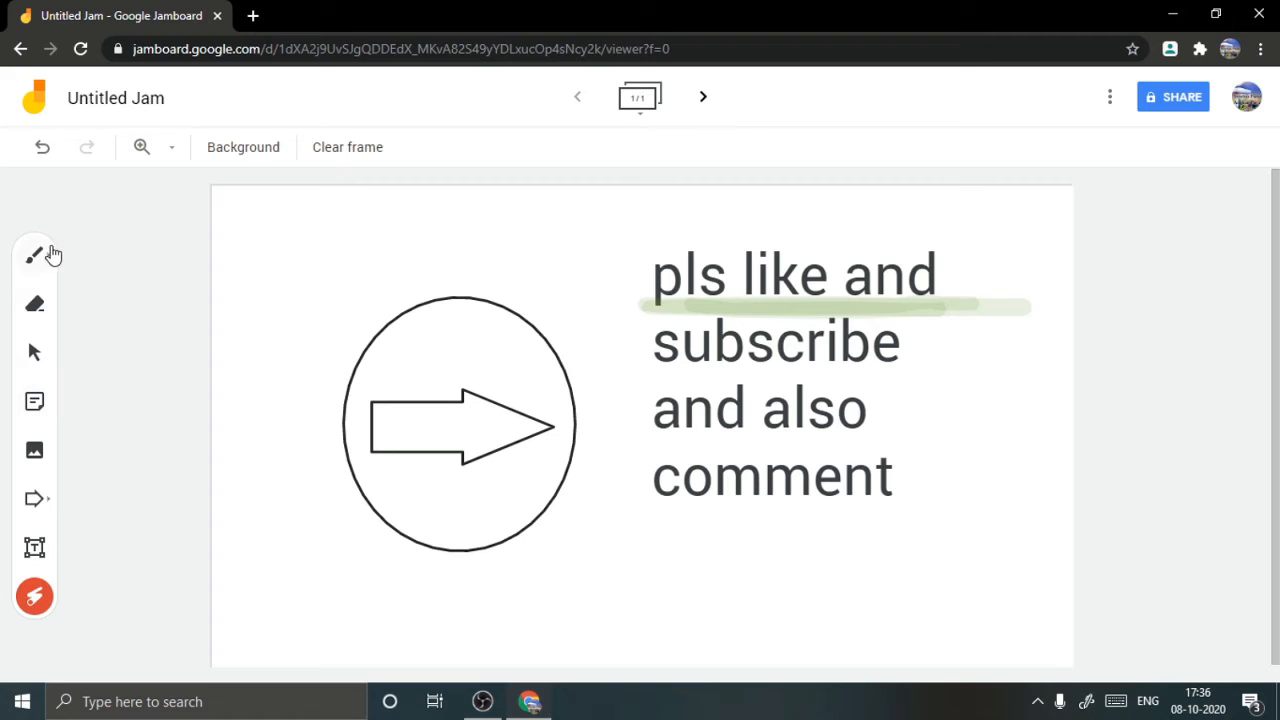
# Clear everything from the current frame and add three blank frames after it
pyautogui.click(340, 156)
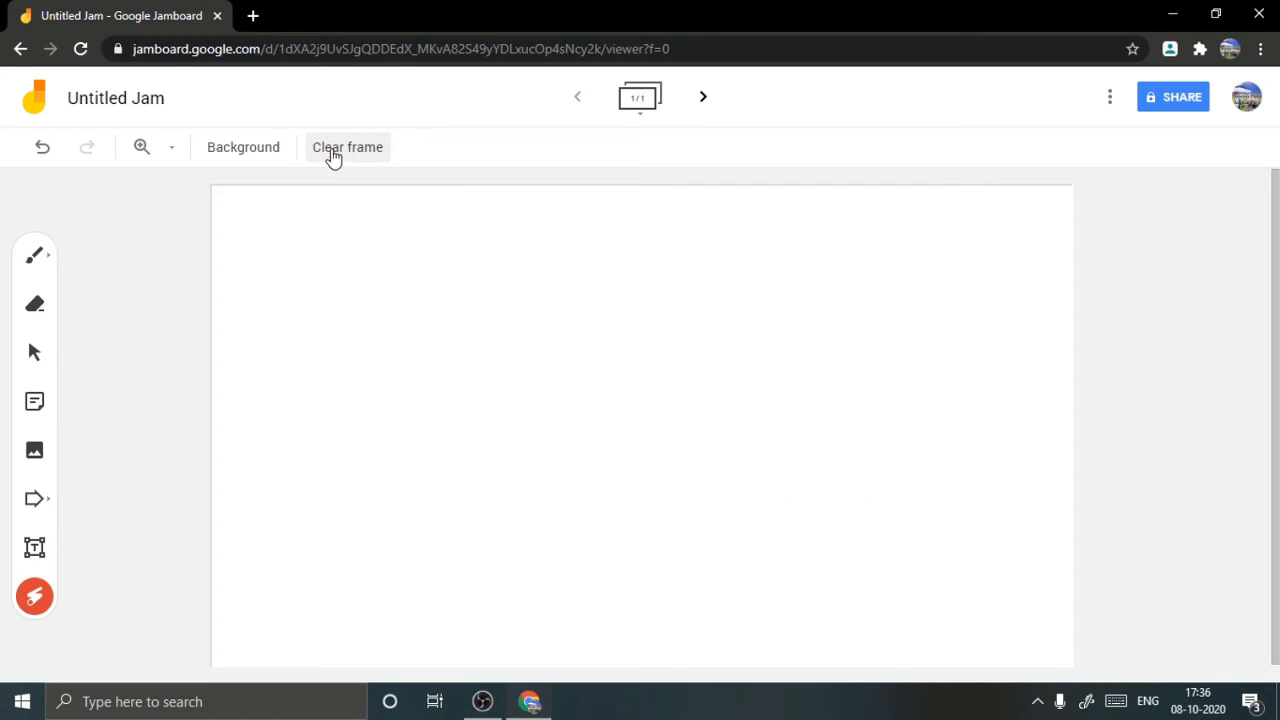
pyautogui.click(704, 99)
pyautogui.click(696, 99)
pyautogui.click(704, 99)
# Return to the first frame of the jam
pyautogui.click(580, 100)
pyautogui.click(578, 99)
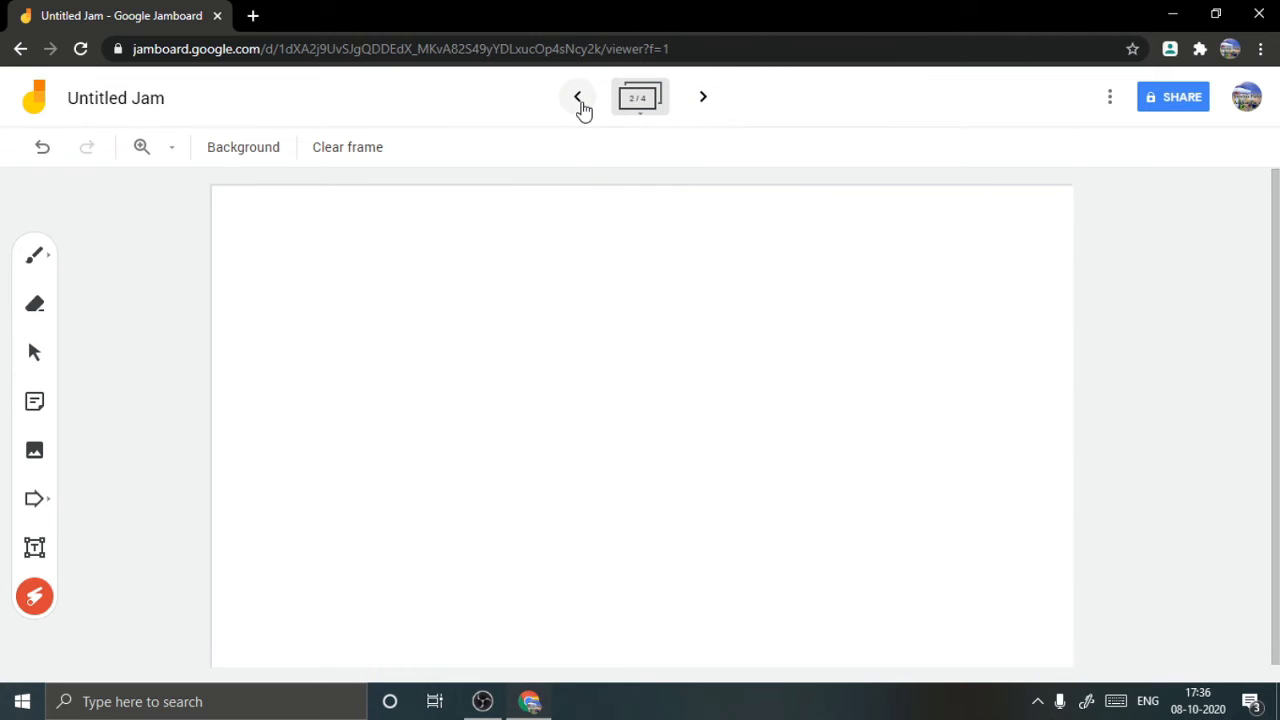
pyautogui.click(578, 100)
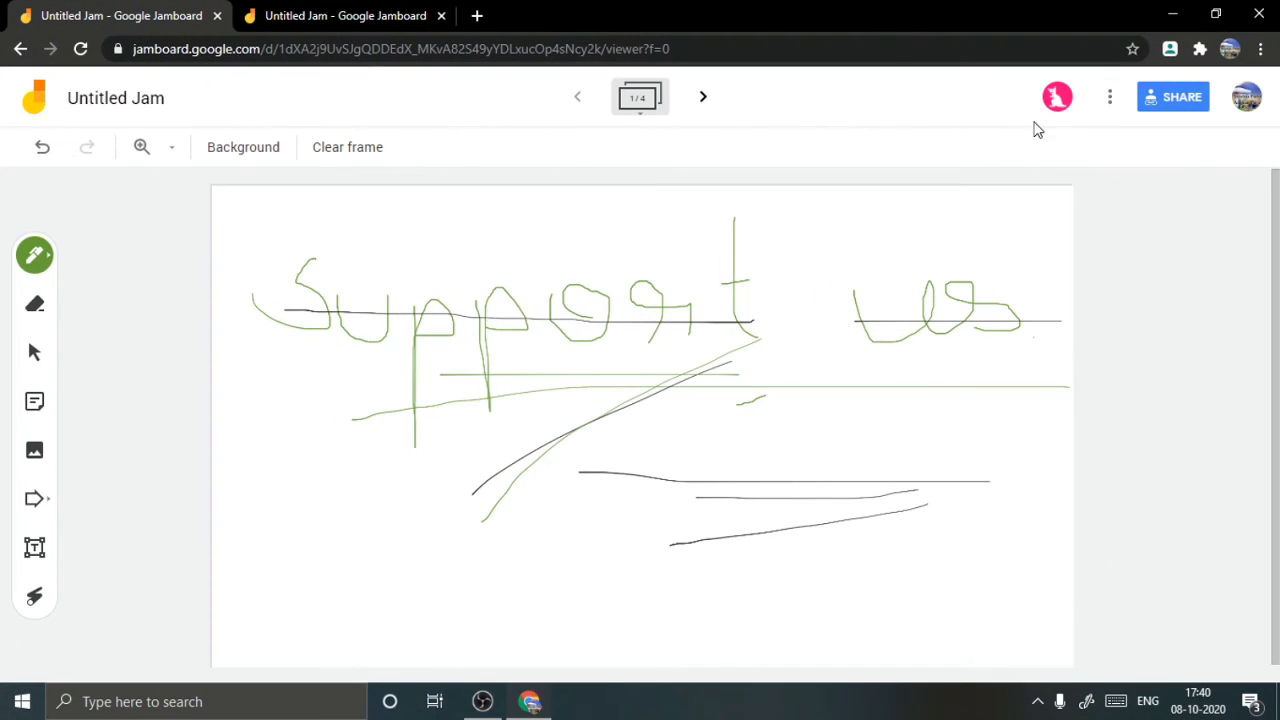
# Draw a large freehand green outline around the "Support us" writing and lines on the first frame
pyautogui.click(1104, 101)
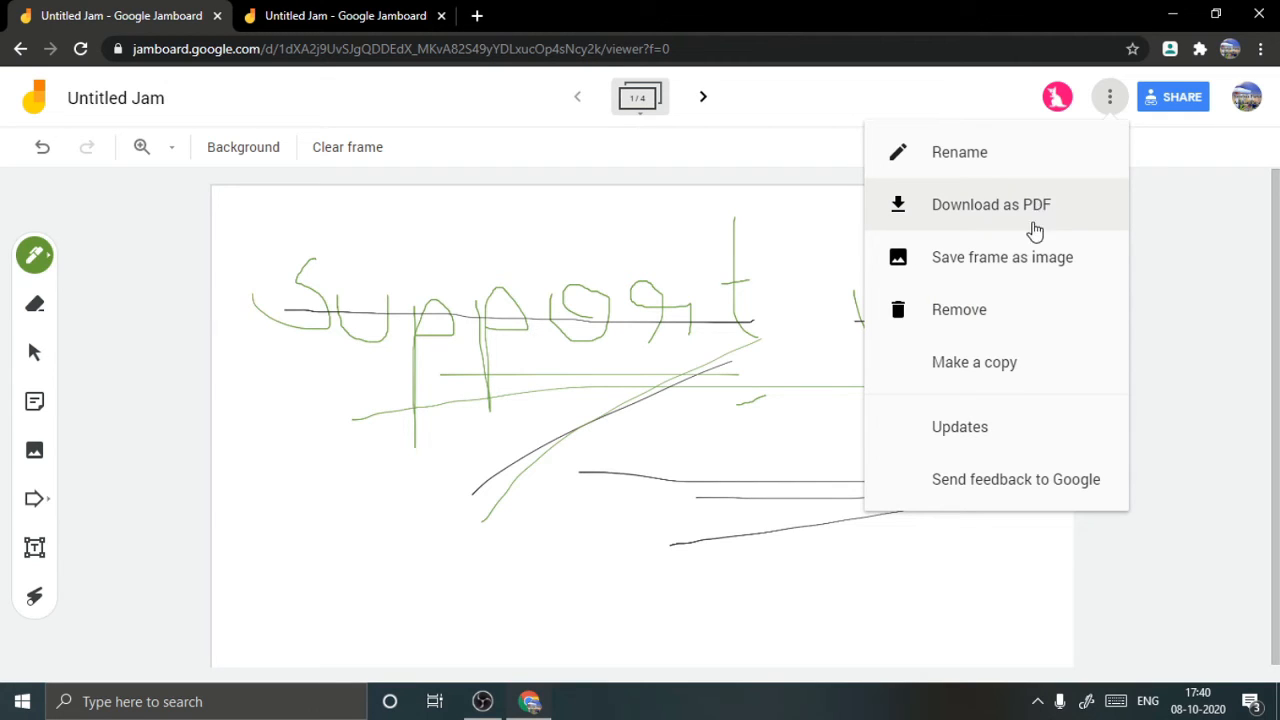
pyautogui.click(397, 223)
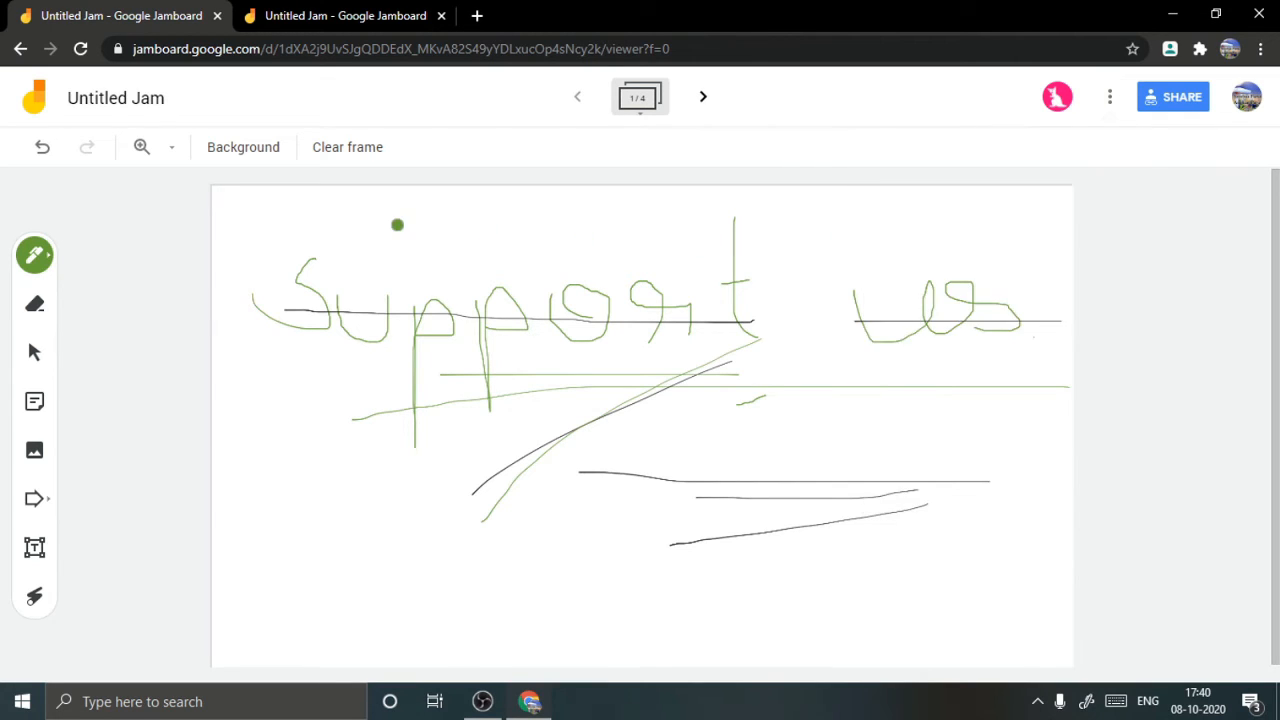
pyautogui.moveTo(276, 197)
pyautogui.mouseDown()
pyautogui.moveTo(943, 223)
pyautogui.moveTo(1040, 297)
pyautogui.mouseUp()
pyautogui.moveTo(1040, 352)
pyautogui.mouseDown()
pyautogui.moveTo(1026, 591)
pyautogui.moveTo(303, 517)
pyautogui.moveTo(302, 236)
pyautogui.mouseUp()
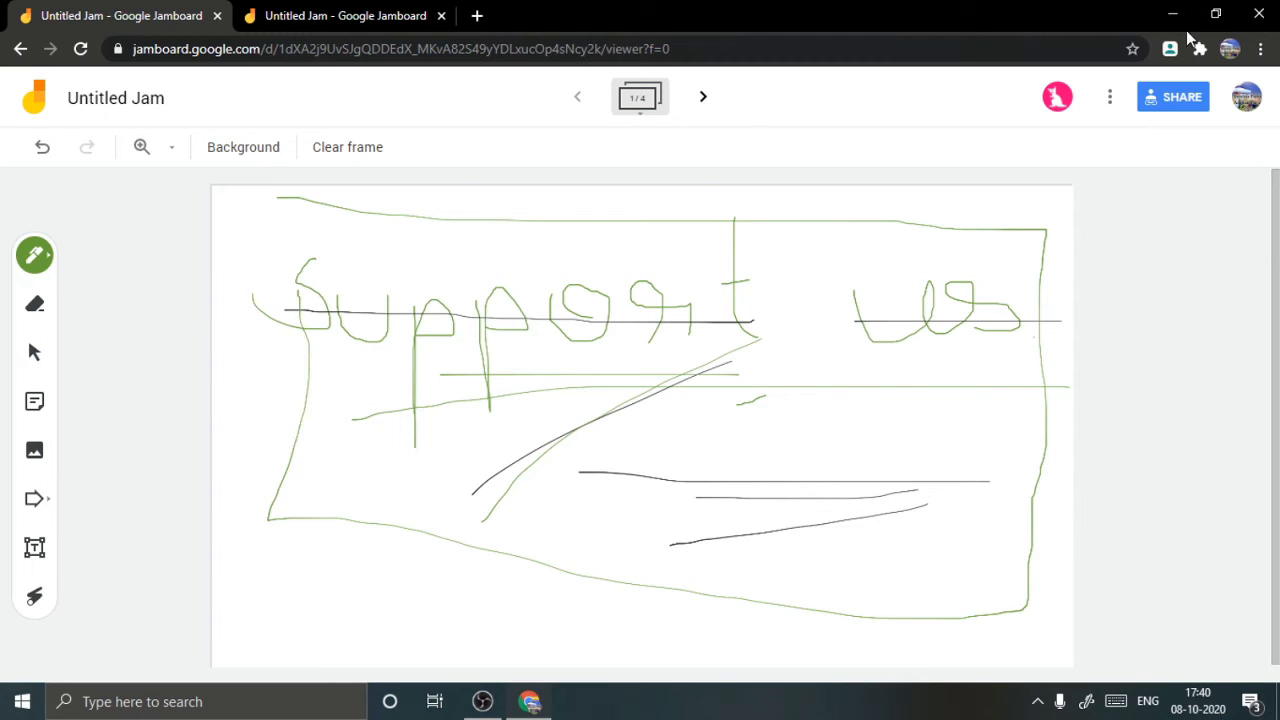
# Save the first frame as an image, view the downloaded Untitled Jam 1.png and close it
pyautogui.click(1110, 99)
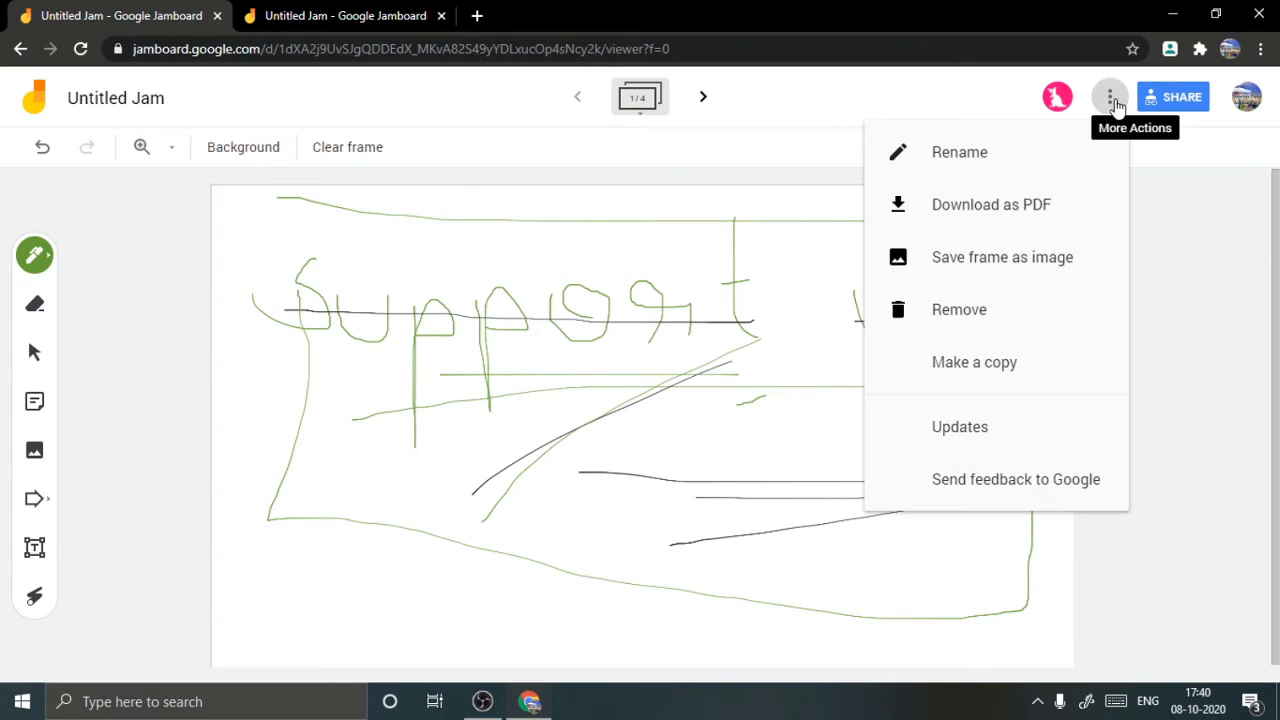
pyautogui.click(1020, 262)
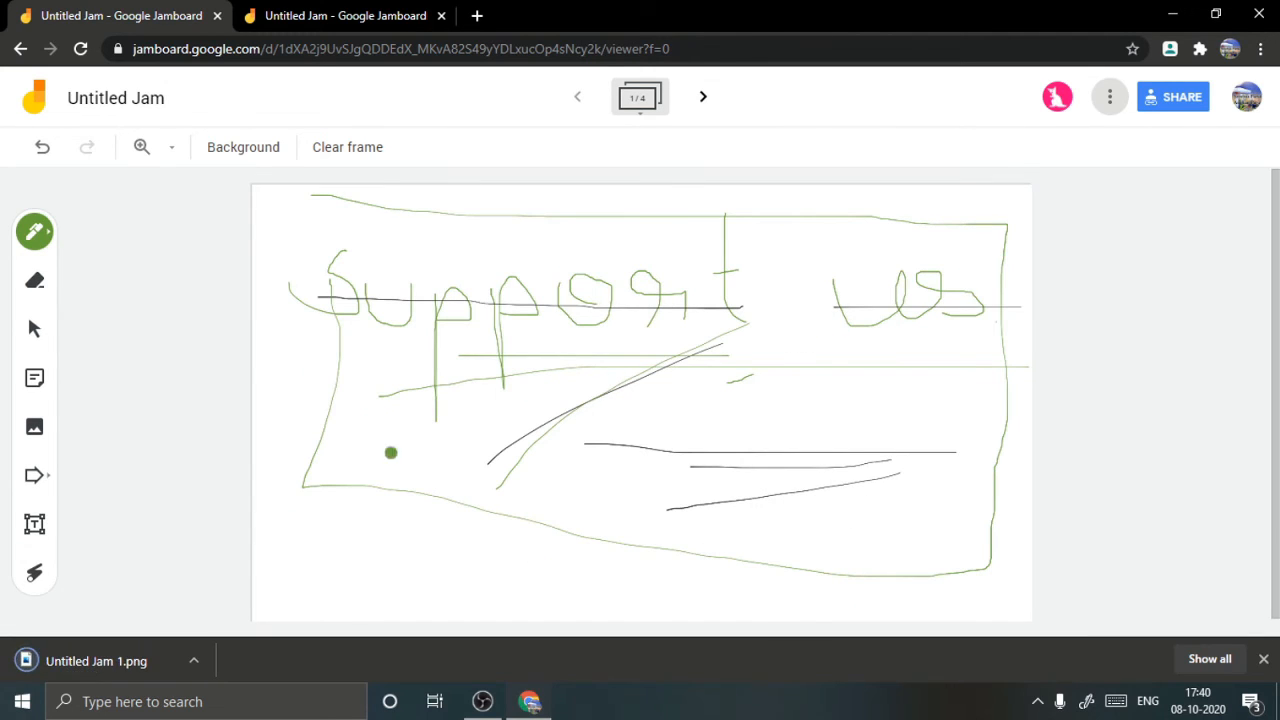
pyautogui.click(105, 654)
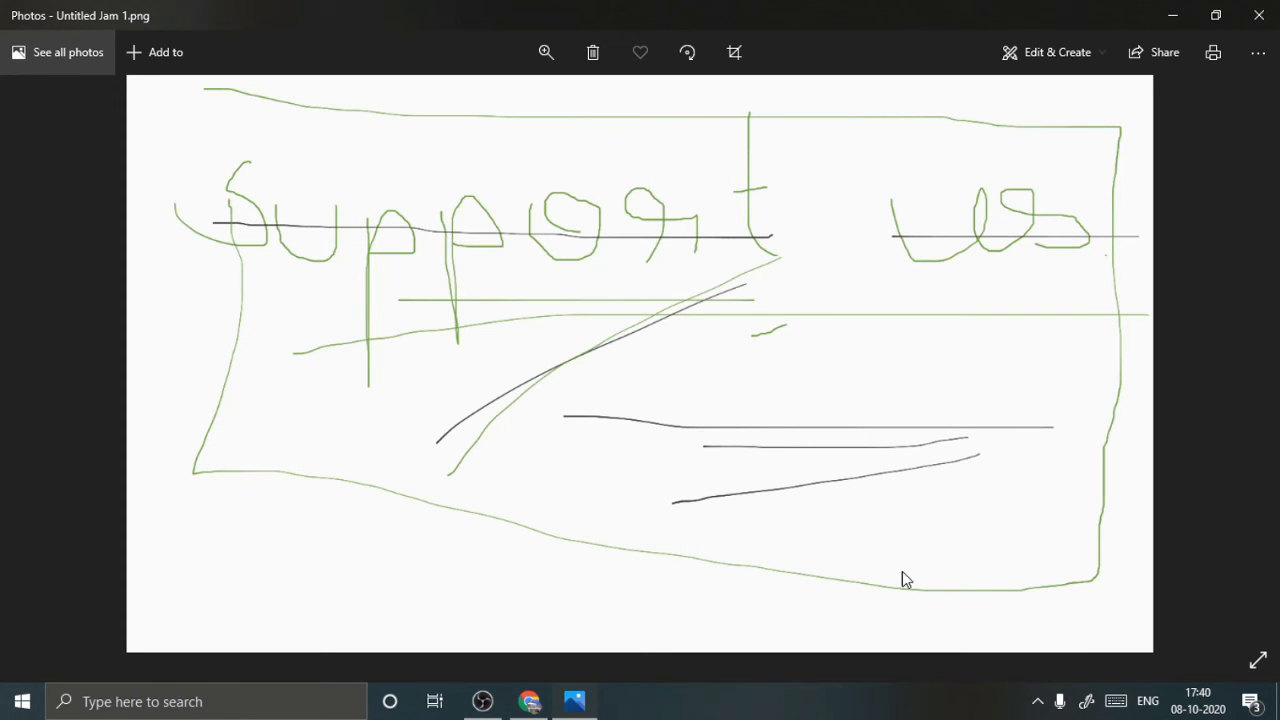
pyautogui.click(1256, 13)
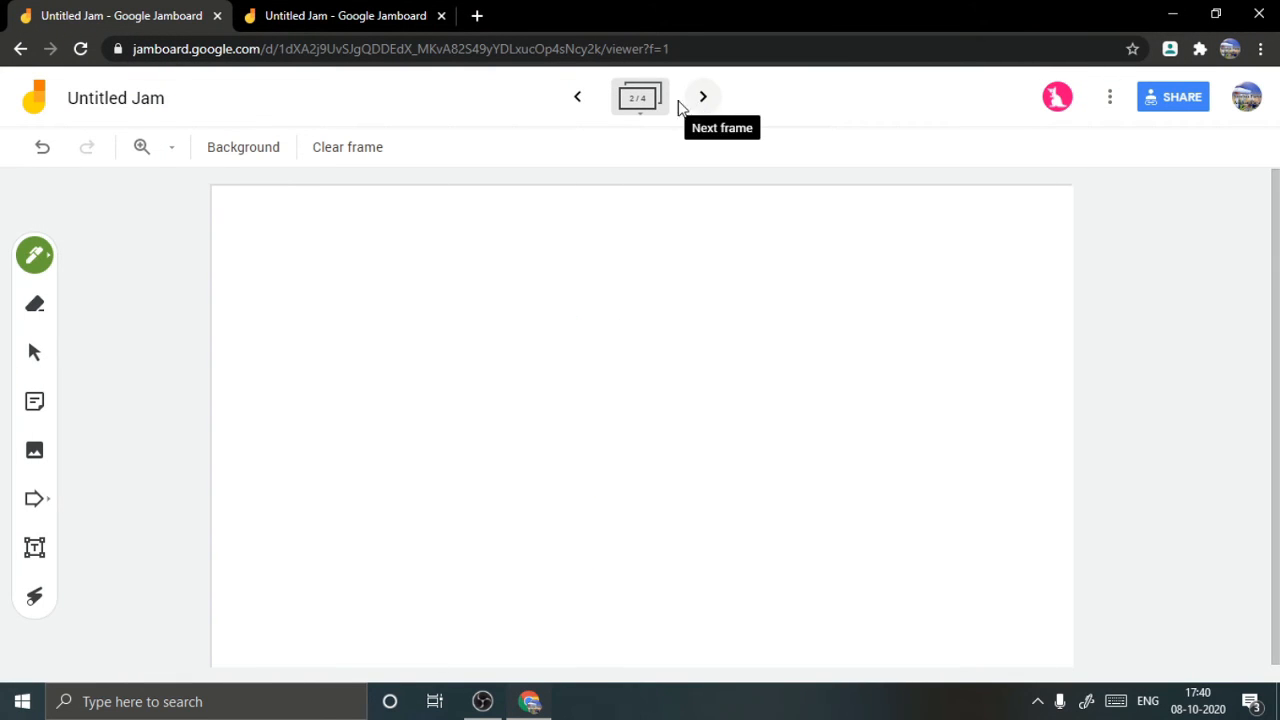
# Scribble a green zigzag line across the second frame and another across the third, and go back to the first frame
pyautogui.click(33, 257)
pyautogui.moveTo(355, 334)
pyautogui.mouseDown()
pyautogui.moveTo(897, 336)
pyautogui.moveTo(951, 569)
pyautogui.mouseUp()
pyautogui.click(702, 97)
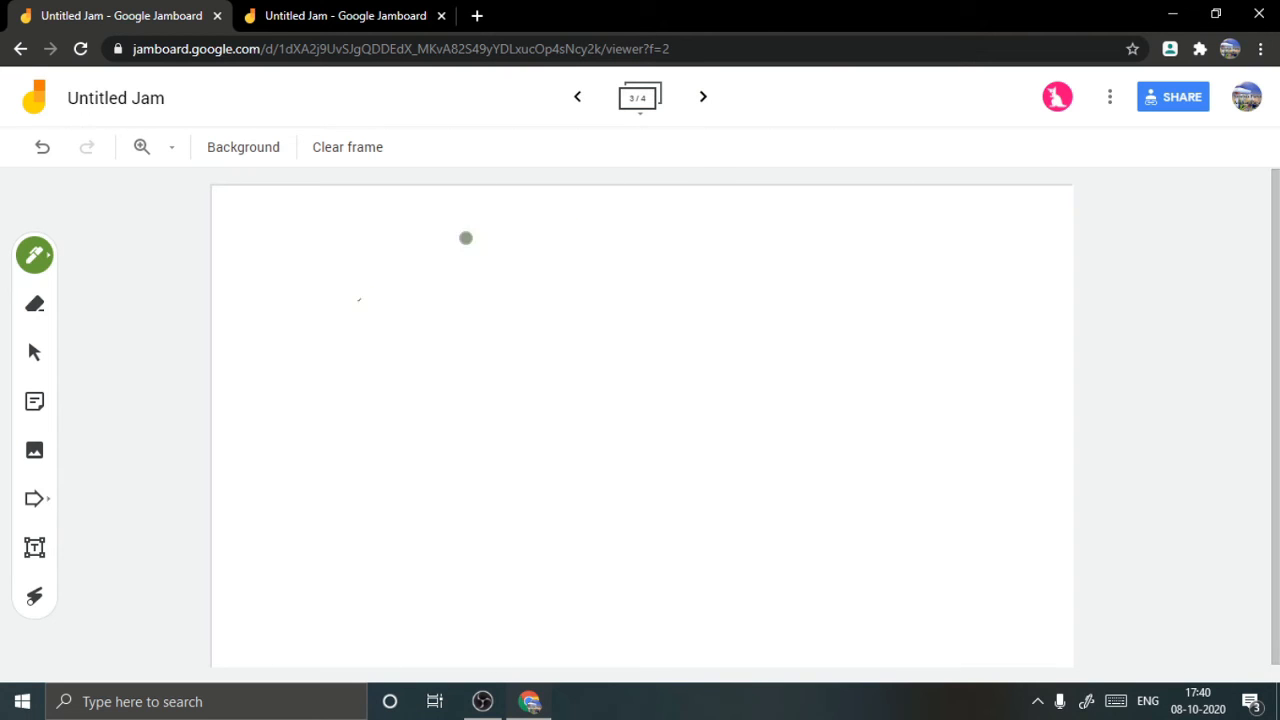
pyautogui.moveTo(358, 299)
pyautogui.mouseDown()
pyautogui.moveTo(737, 251)
pyautogui.moveTo(823, 439)
pyautogui.moveTo(918, 498)
pyautogui.mouseUp()
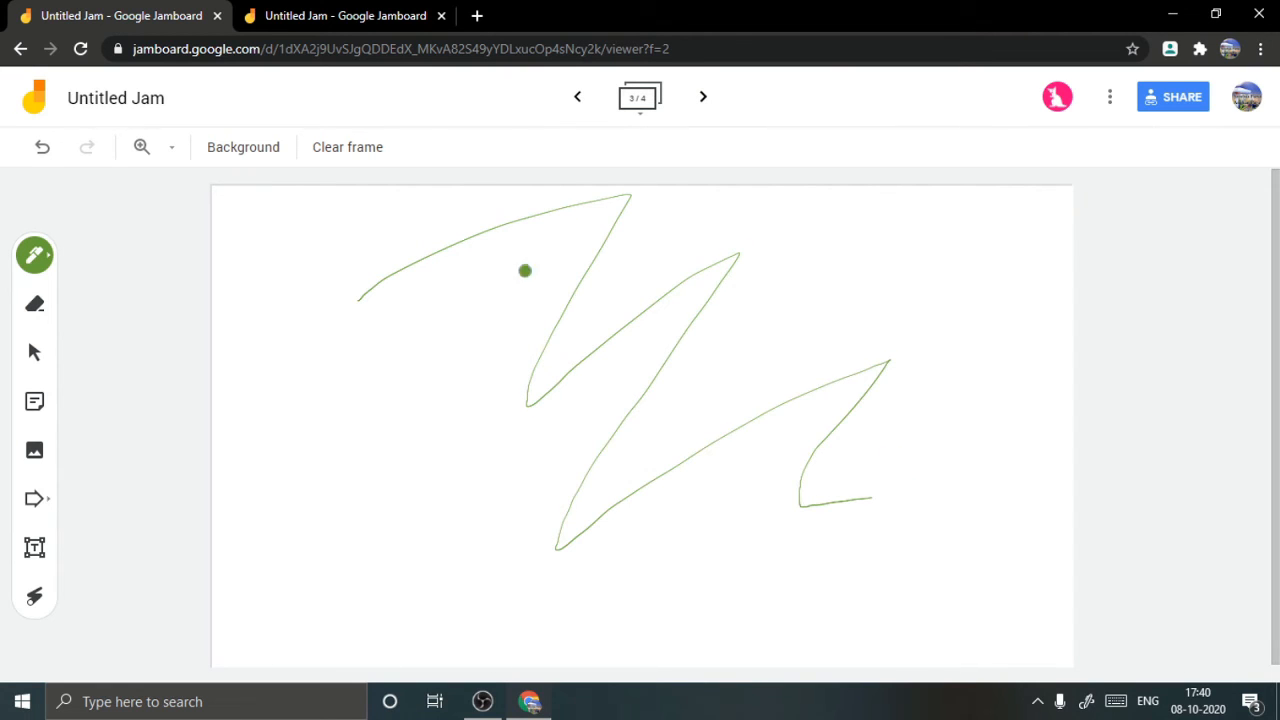
pyautogui.click(577, 97)
pyautogui.click(577, 97)
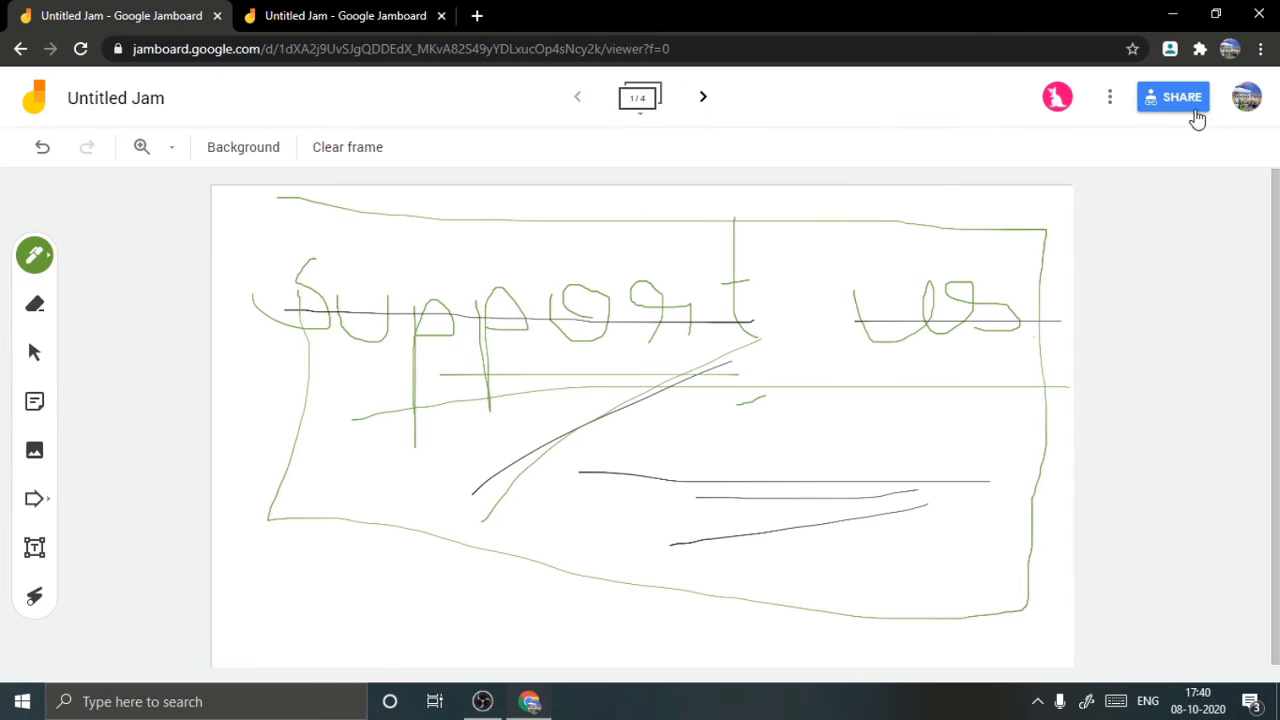
# Download the whole jam as a PDF and open the resulting Untitled Jam.pdf
pyautogui.click(1110, 99)
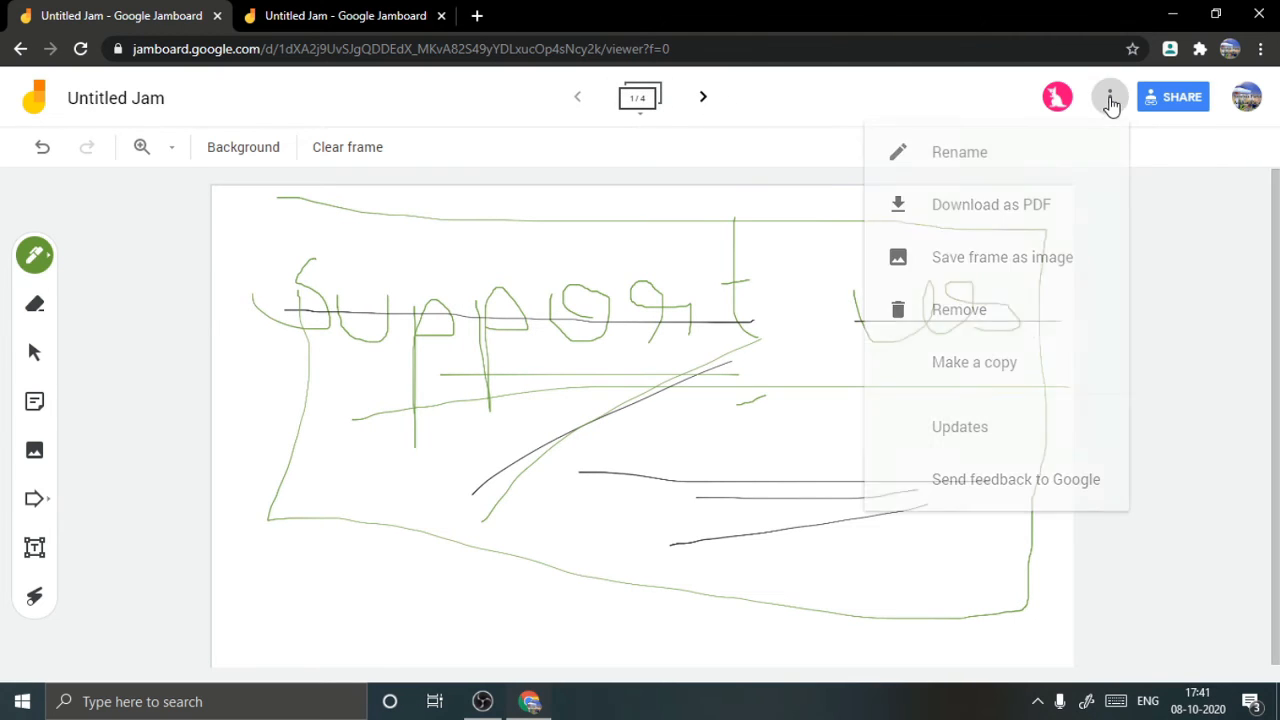
pyautogui.click(1080, 206)
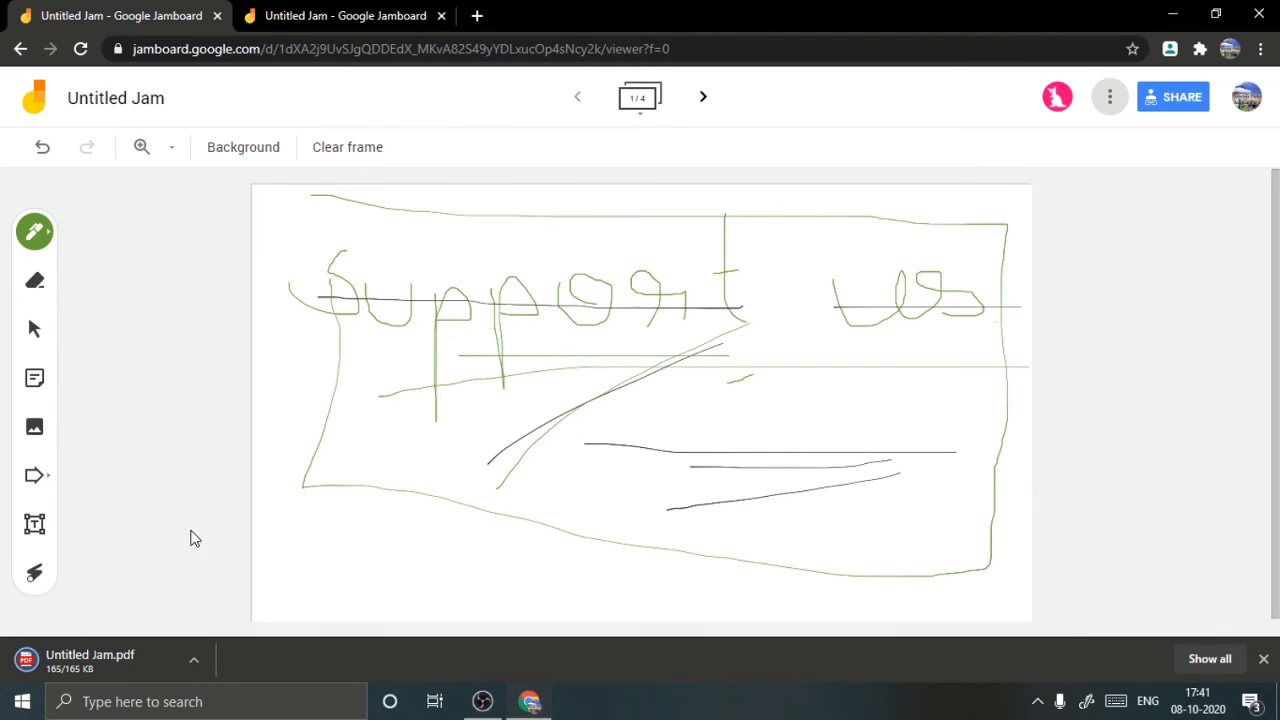
pyautogui.click(77, 656)
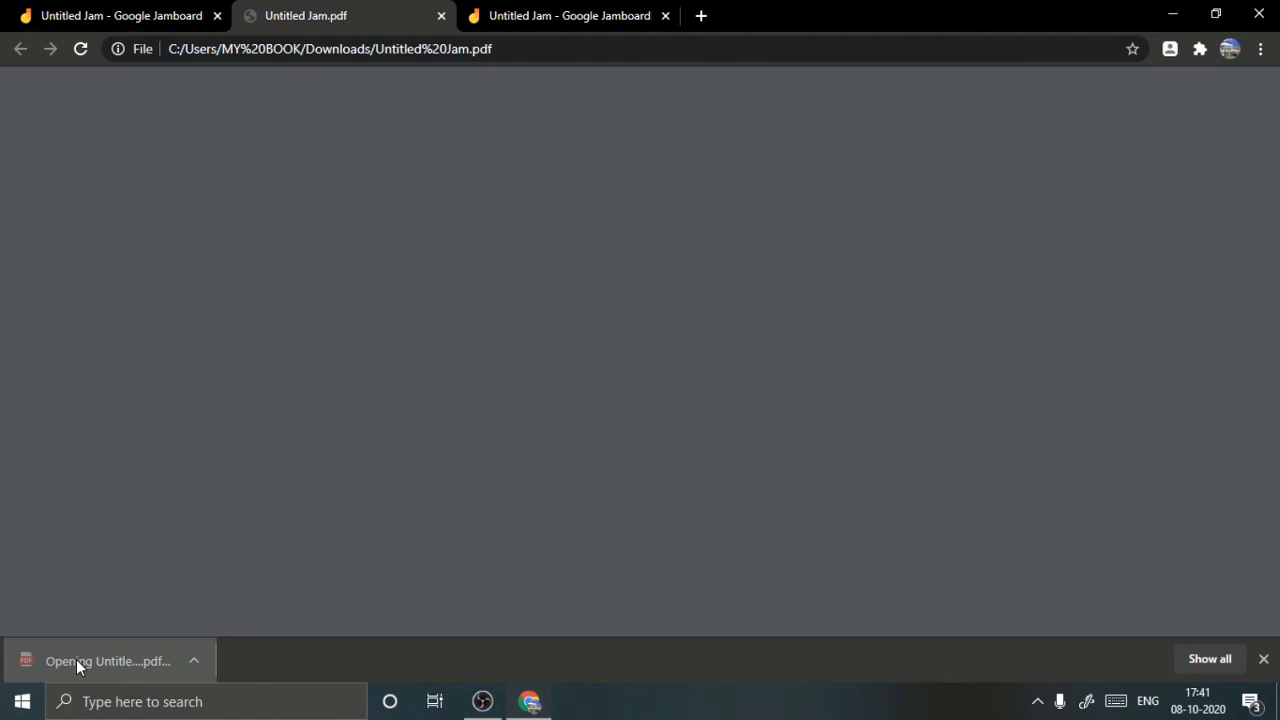
# Look through the pages of the exported PDF and switch back to the editable jam
pyautogui.scroll(-15, 750, 509)
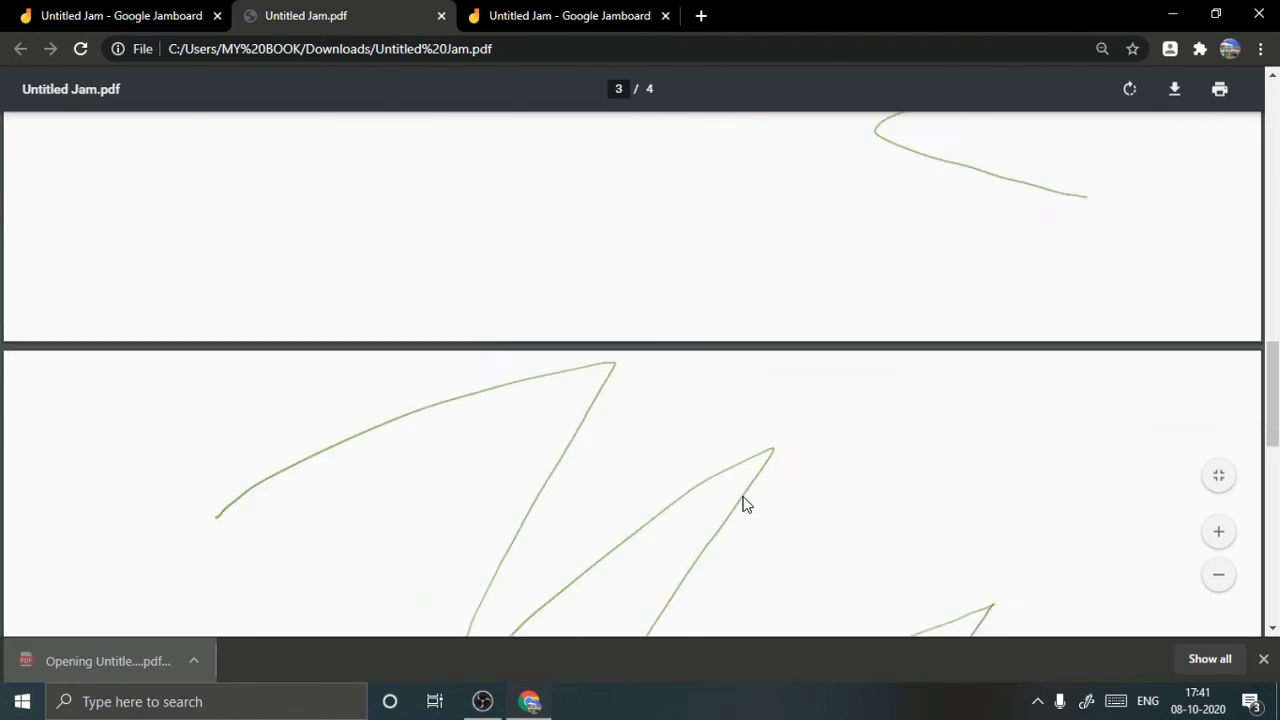
pyautogui.scroll(4, 750, 496)
pyautogui.scroll(8, 750, 496)
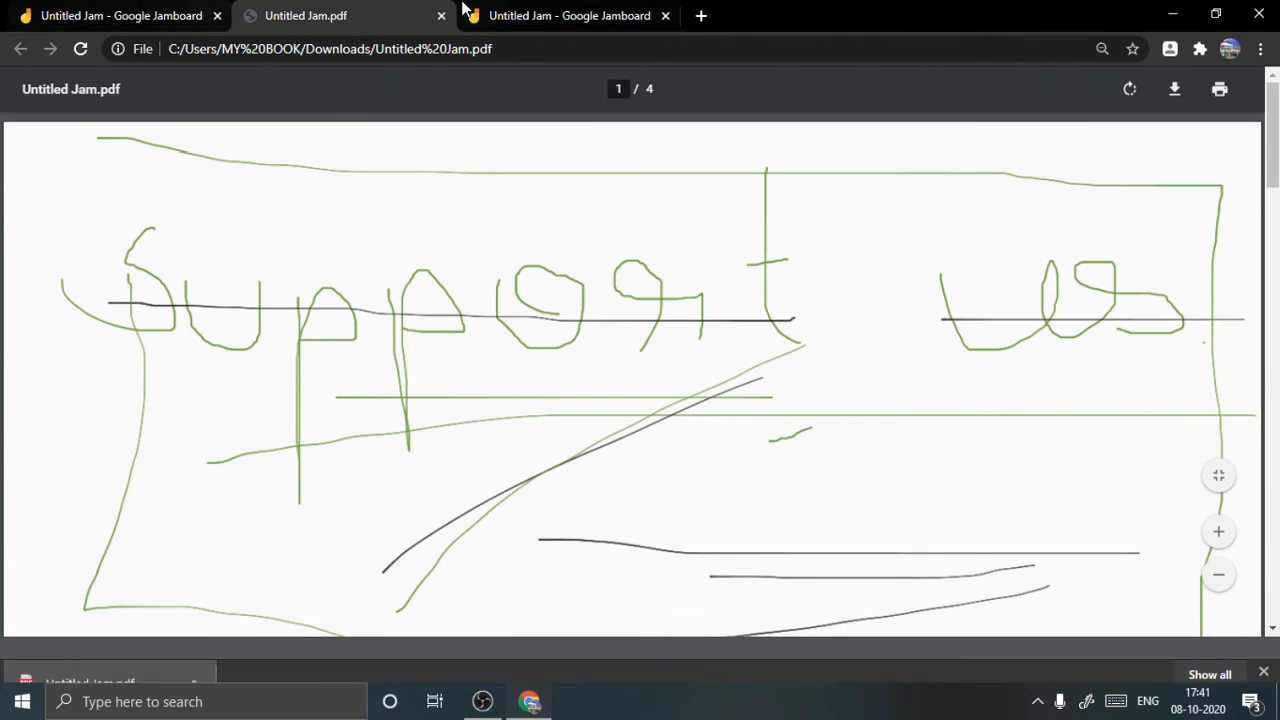
pyautogui.click(500, 10)
pyautogui.click(243, 8)
pyautogui.click(86, 9)
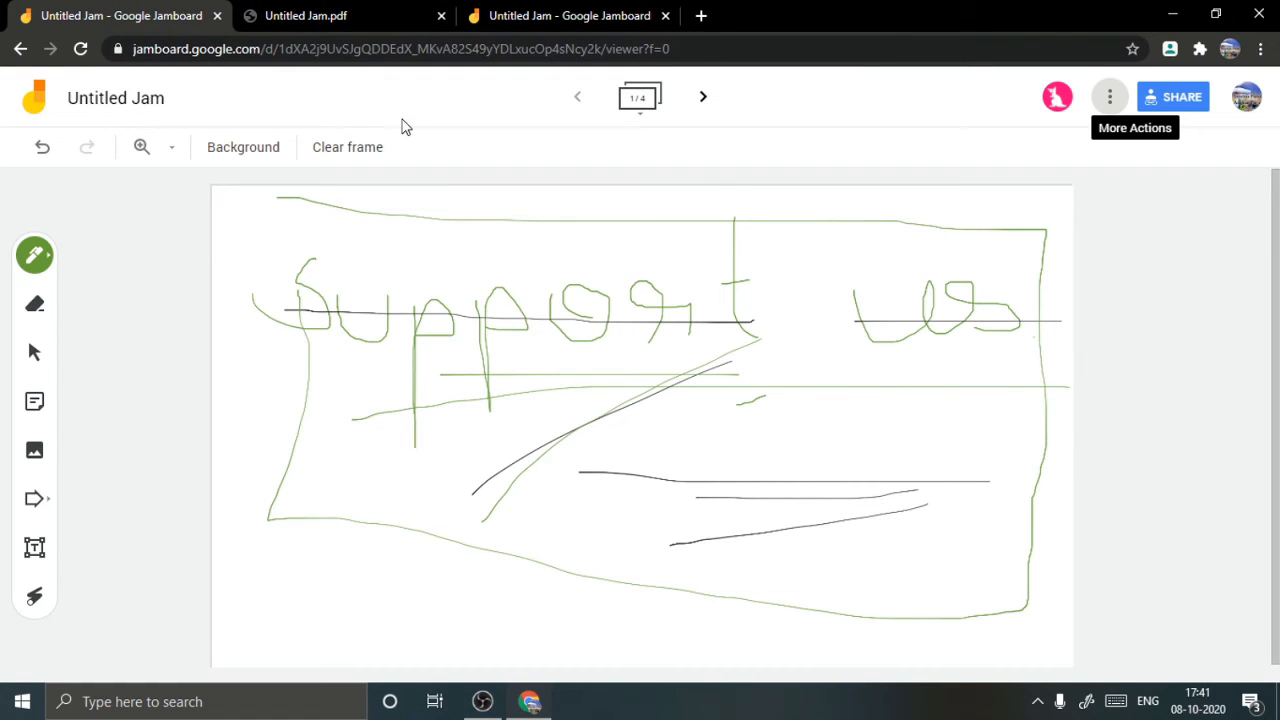
# Rename the jam as demo
pyautogui.click(1109, 97)
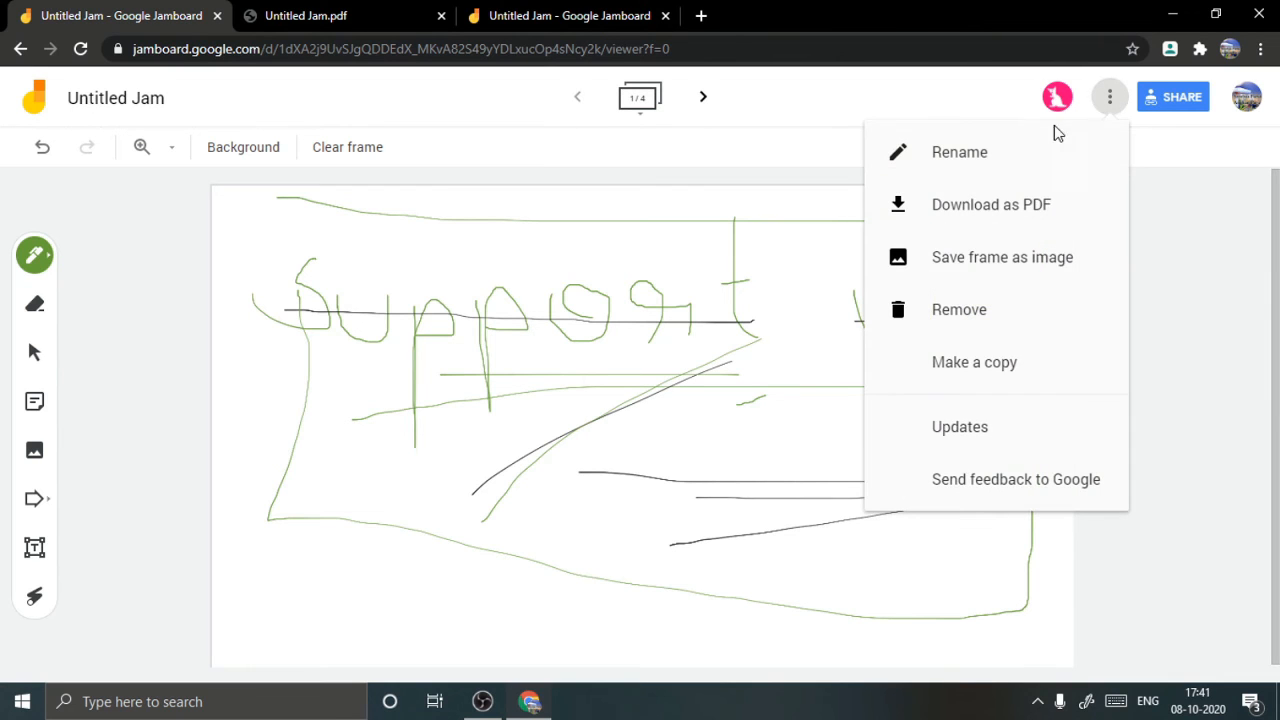
pyautogui.click(981, 155)
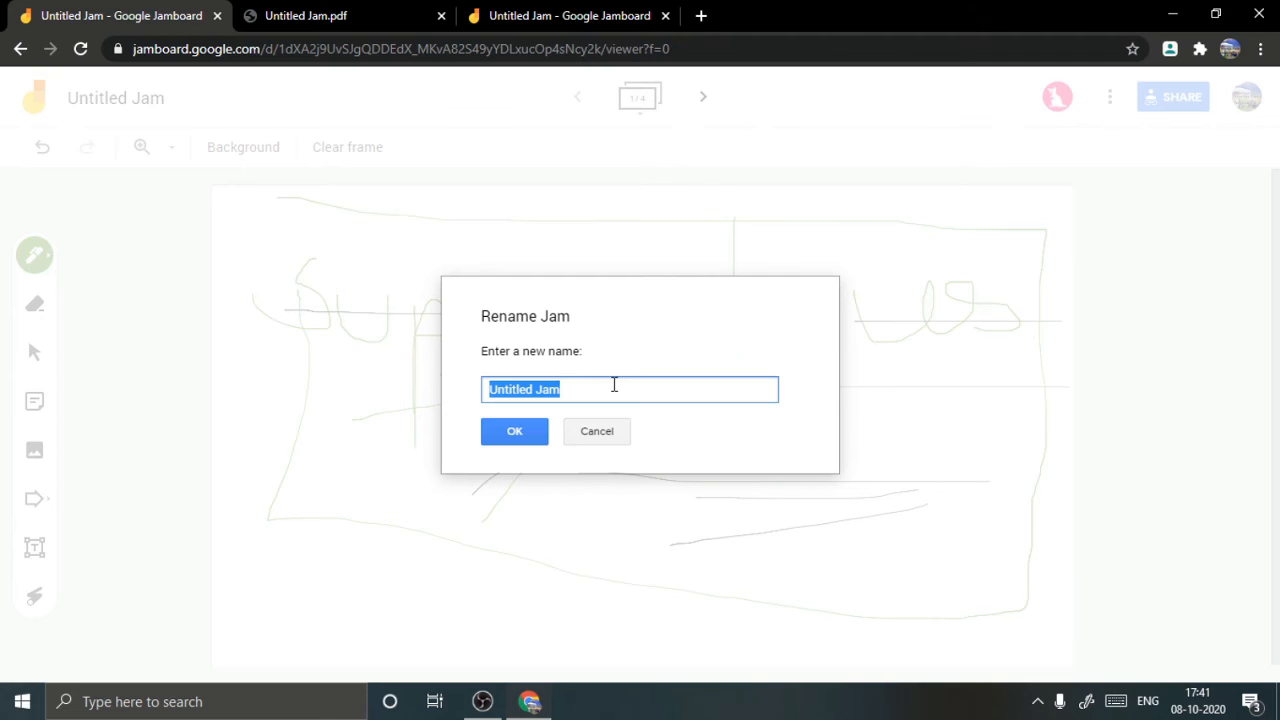
pyautogui.write('de')
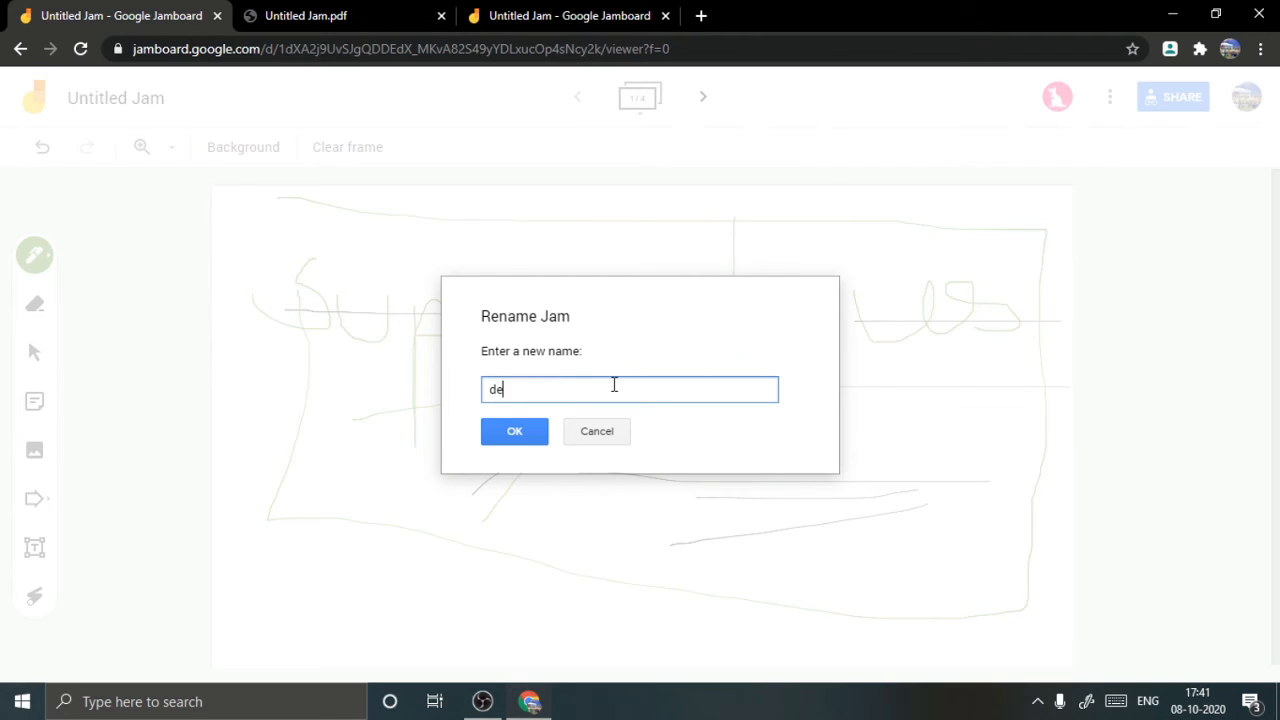
pyautogui.write('mo')
pyautogui.press('Return')
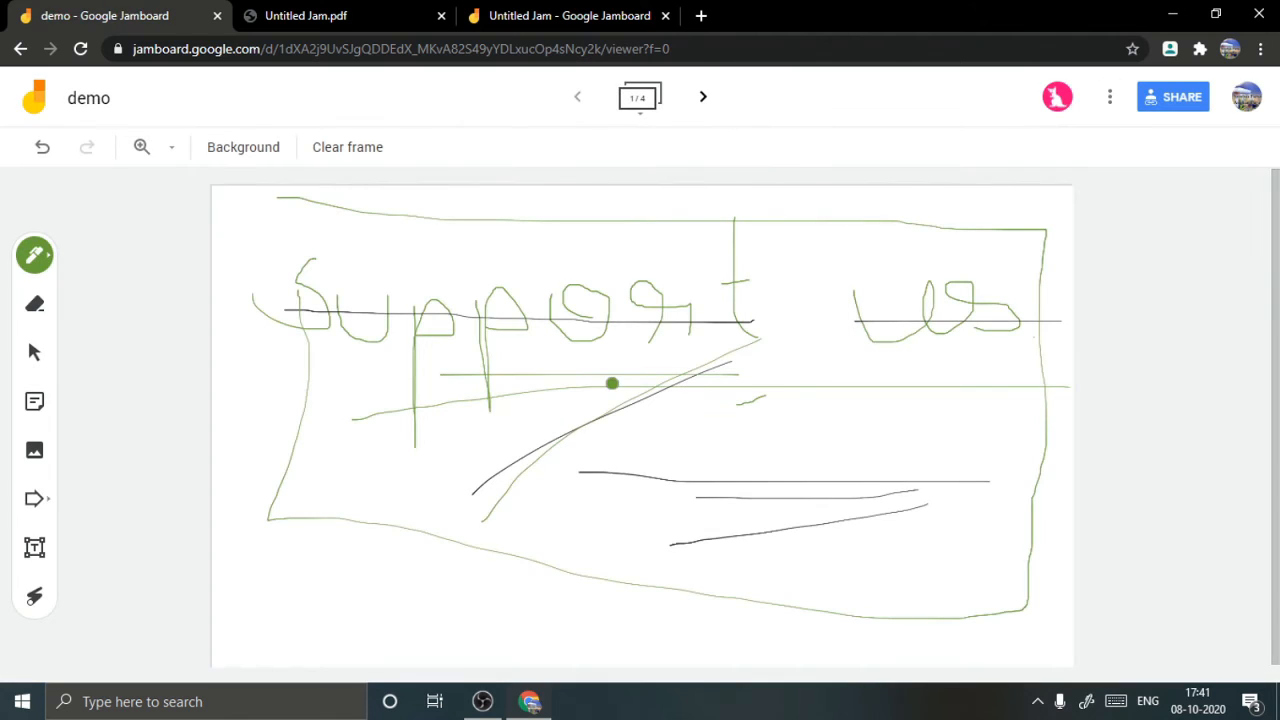
# Reopen the rename dialog from the jam's title and keep demo as the name
pyautogui.click(104, 106)
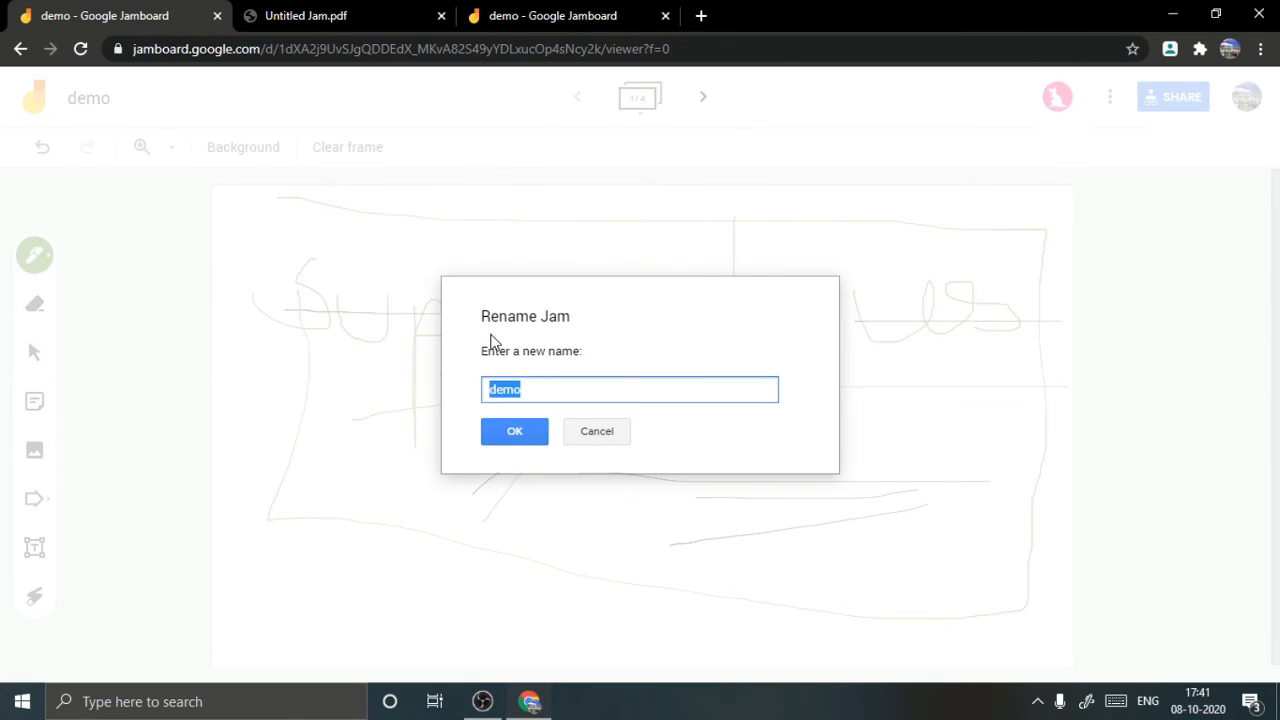
pyautogui.click(580, 434)
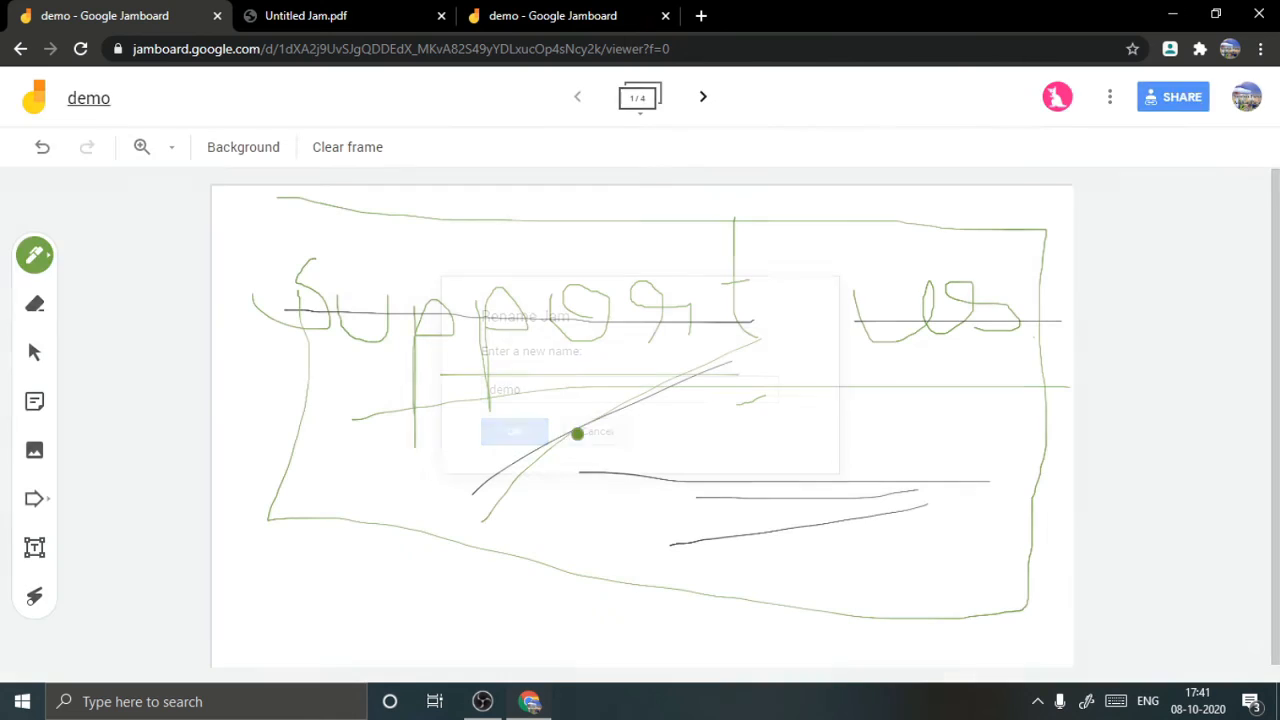
pyautogui.click(97, 106)
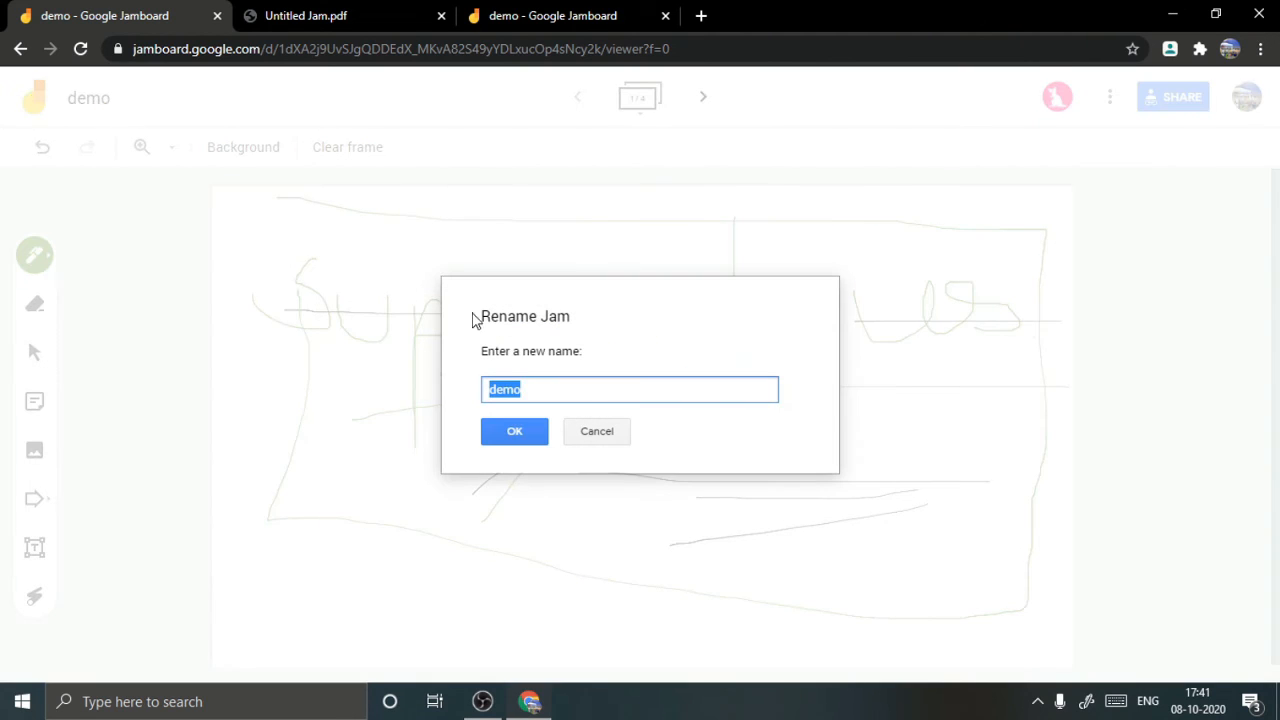
pyautogui.write('d')
pyautogui.press('Return')
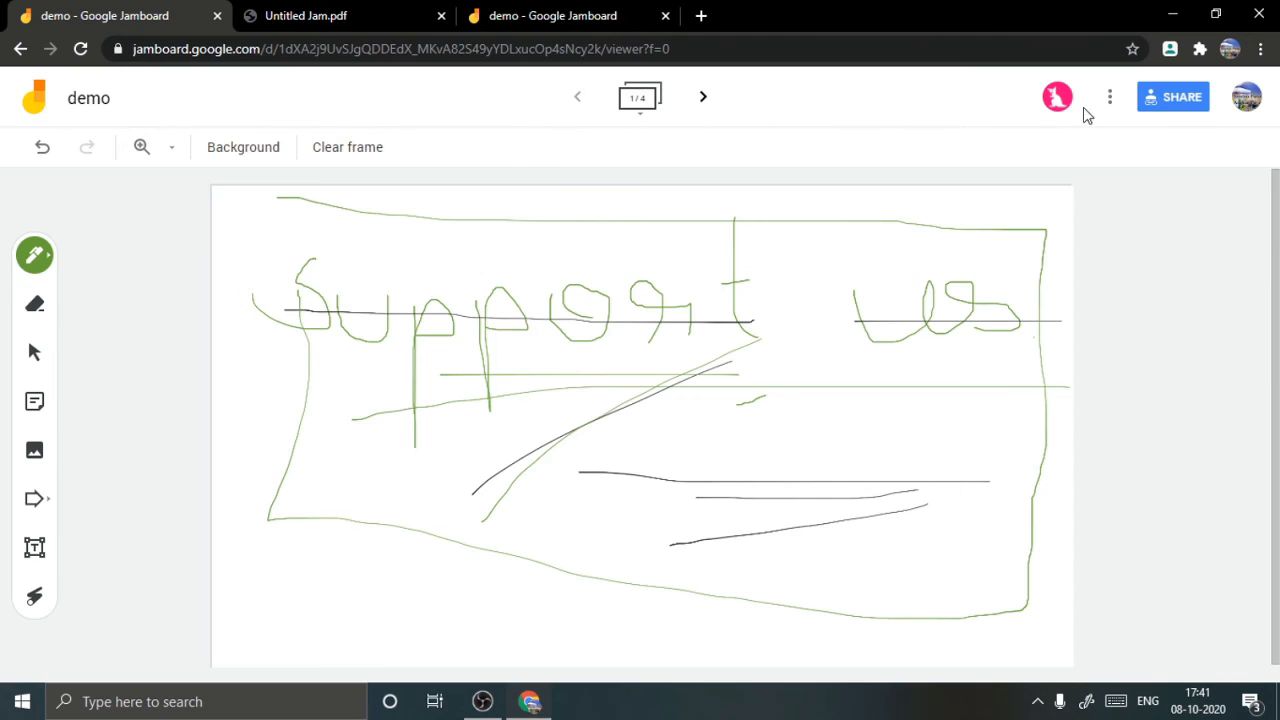
# View the options for making a copy of the jam and cancel the copy
pyautogui.click(1108, 100)
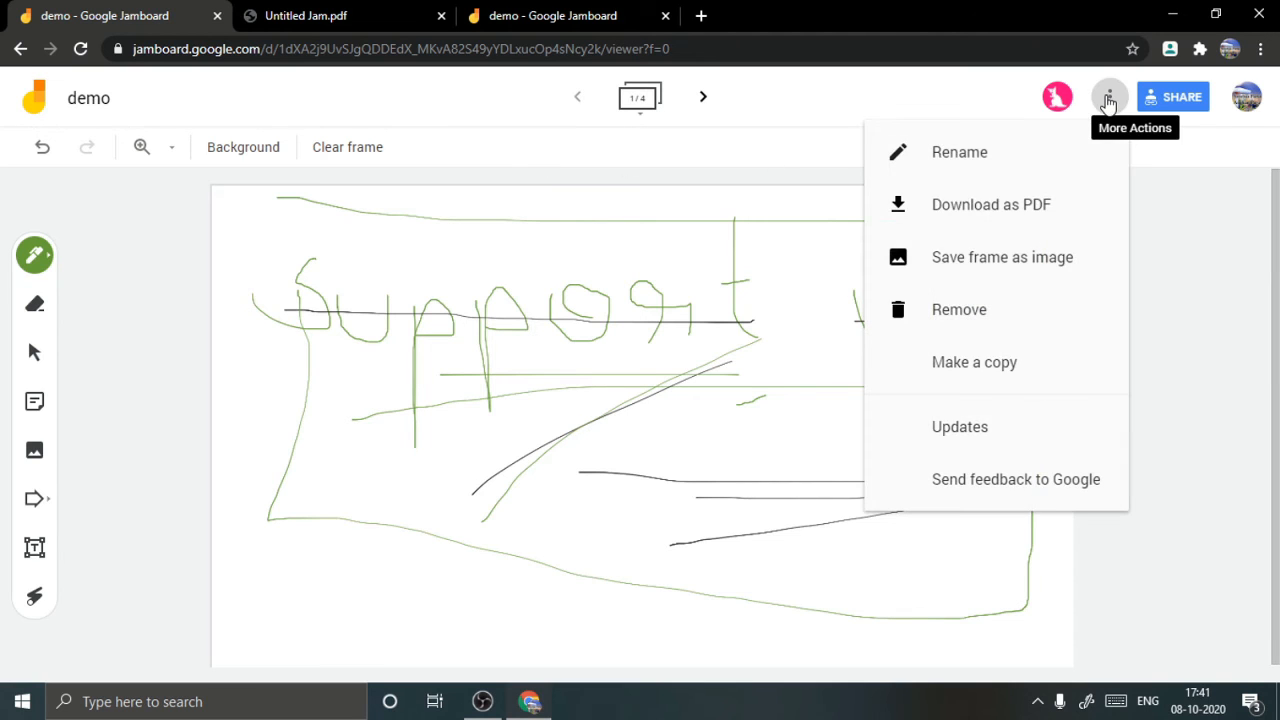
pyautogui.click(1013, 365)
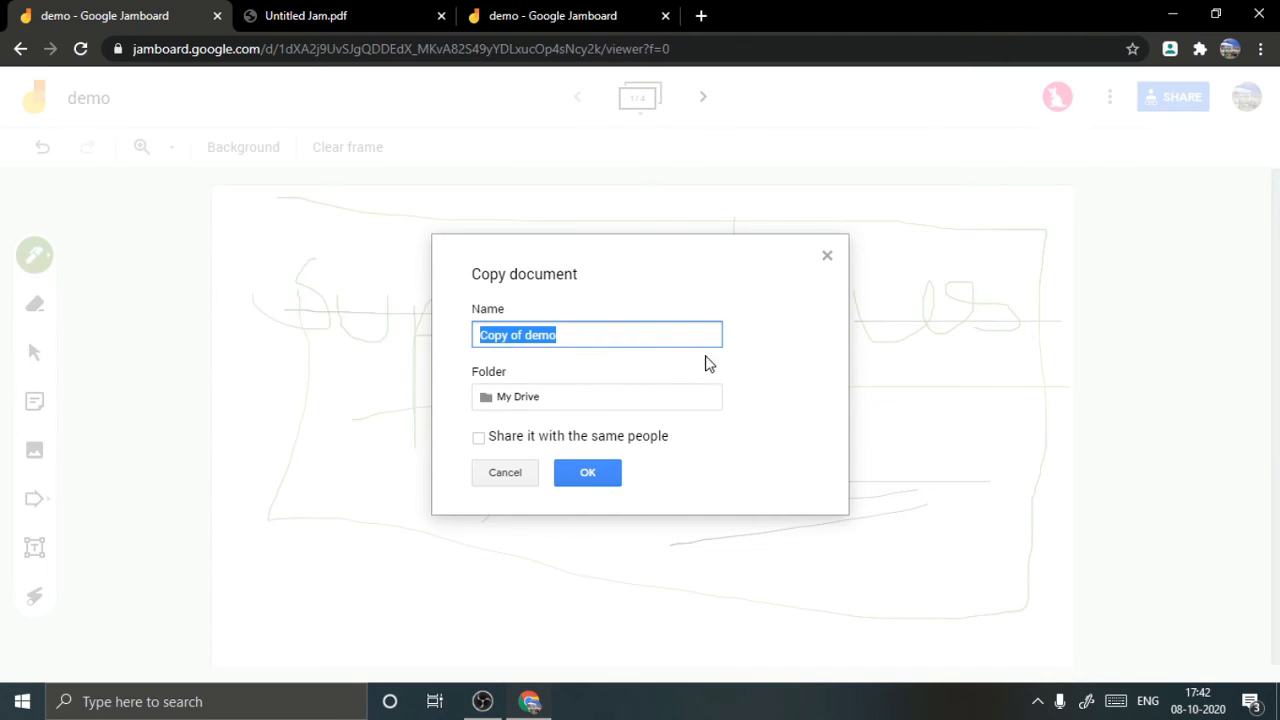
pyautogui.click(515, 473)
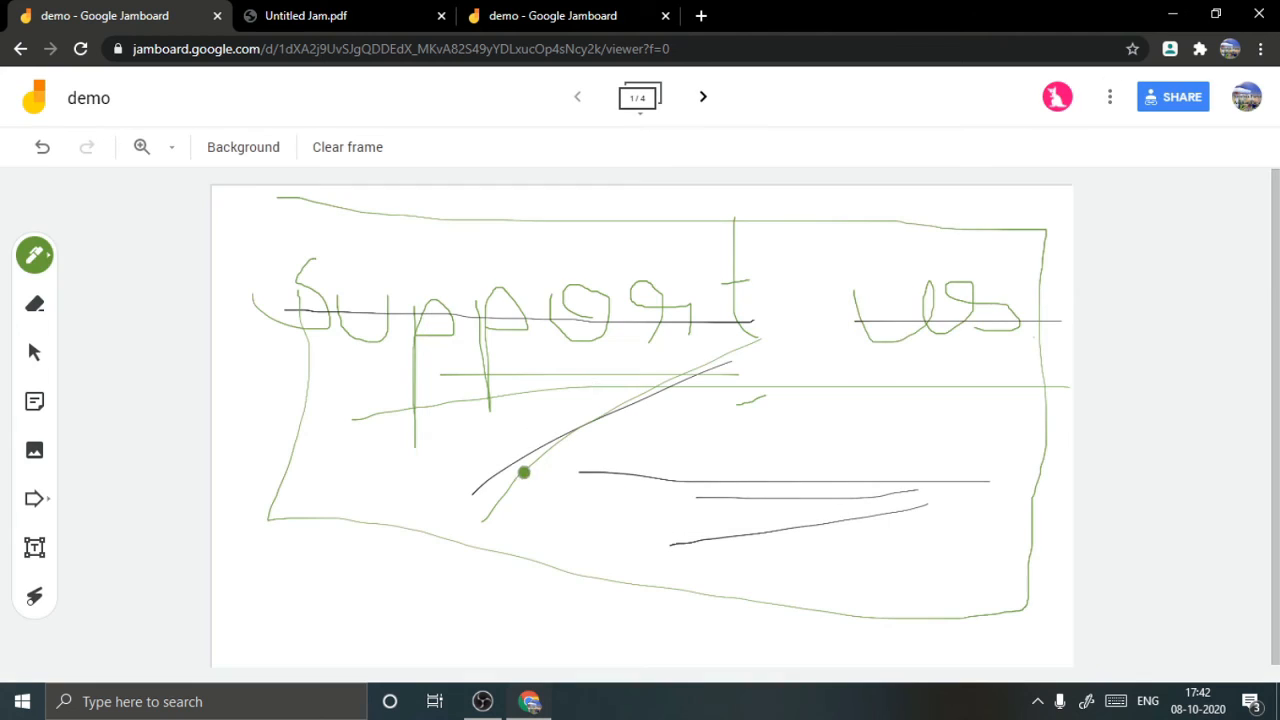
# Open the jam's updates to view the Help window and close it
pyautogui.click(1111, 99)
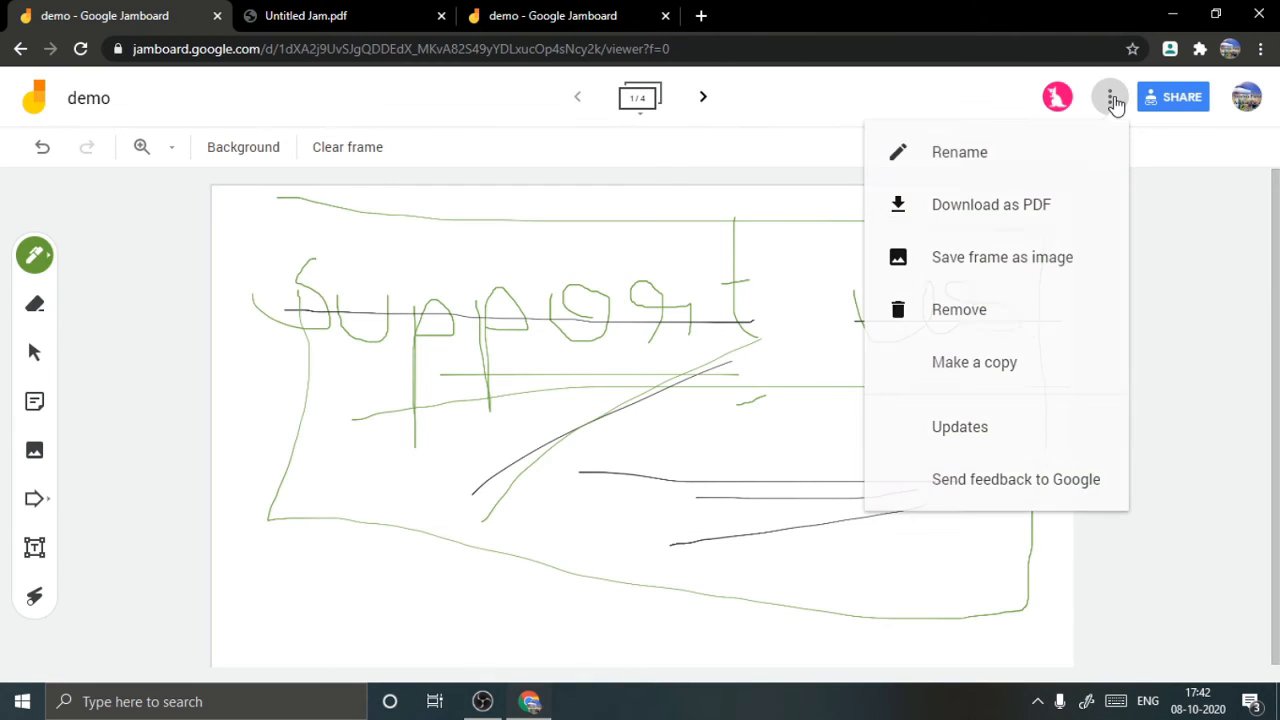
pyautogui.click(996, 416)
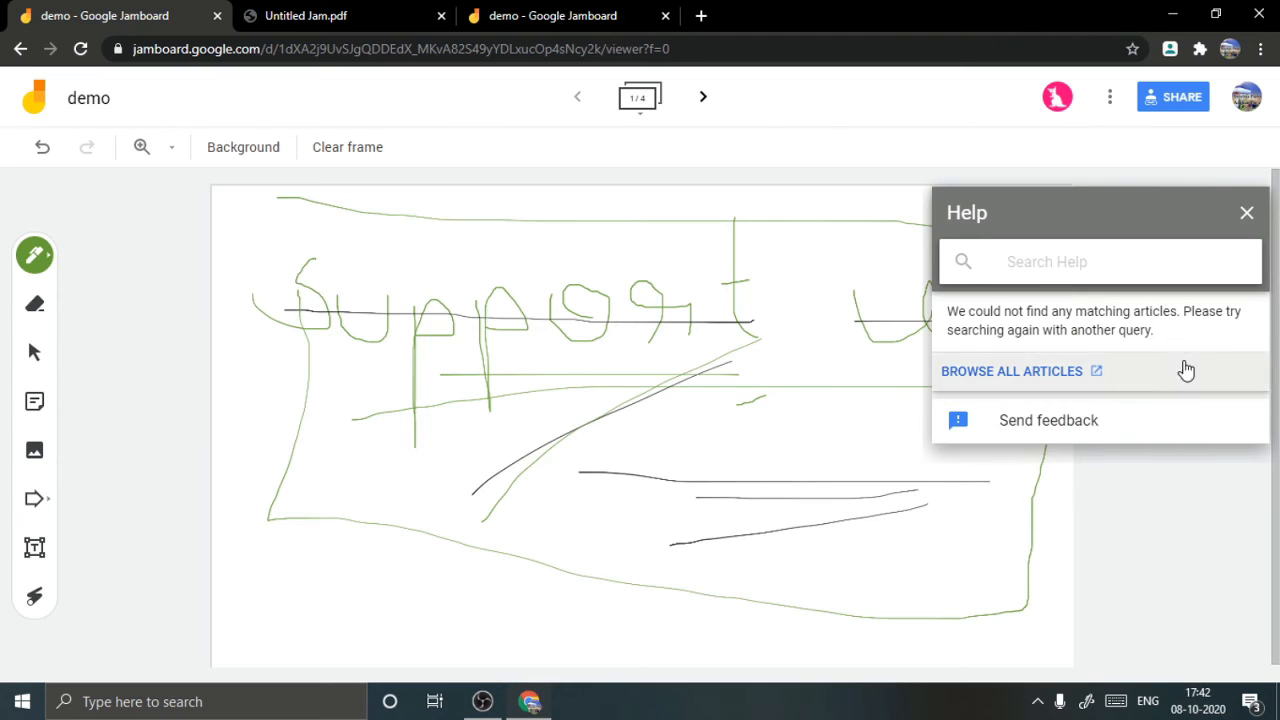
pyautogui.click(1242, 250)
pyautogui.click(1248, 216)
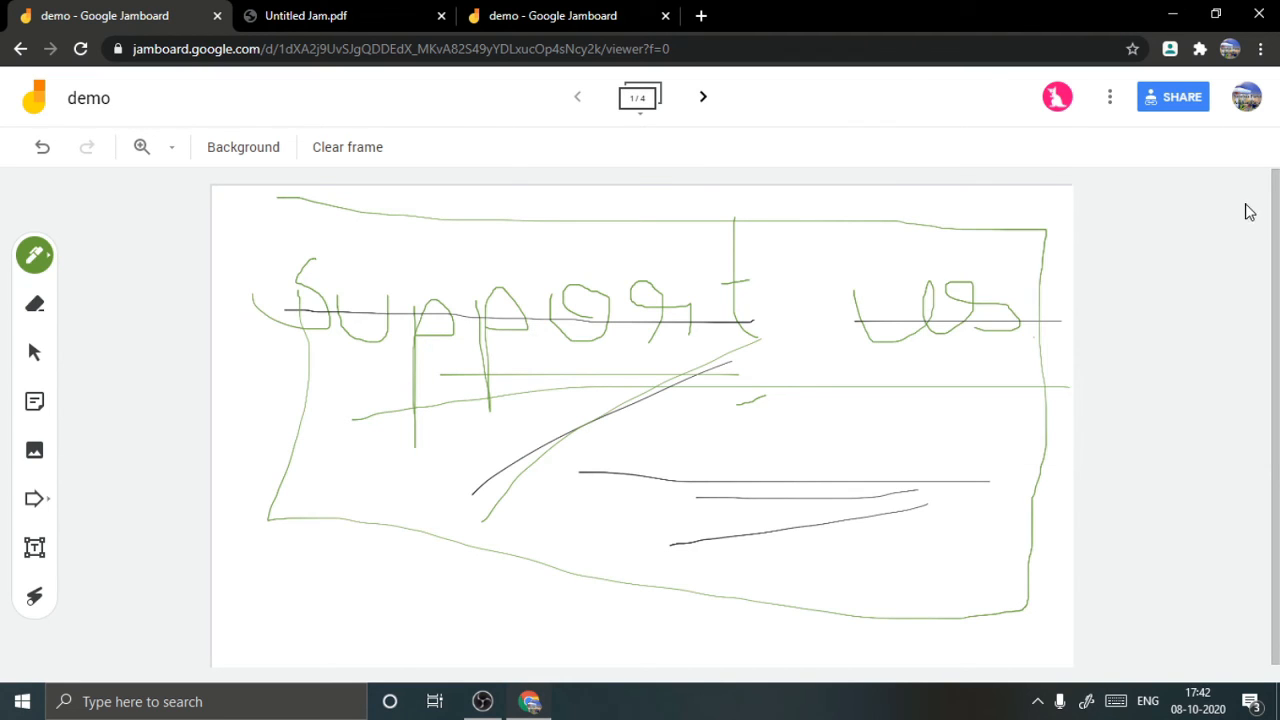
pyautogui.click(1108, 97)
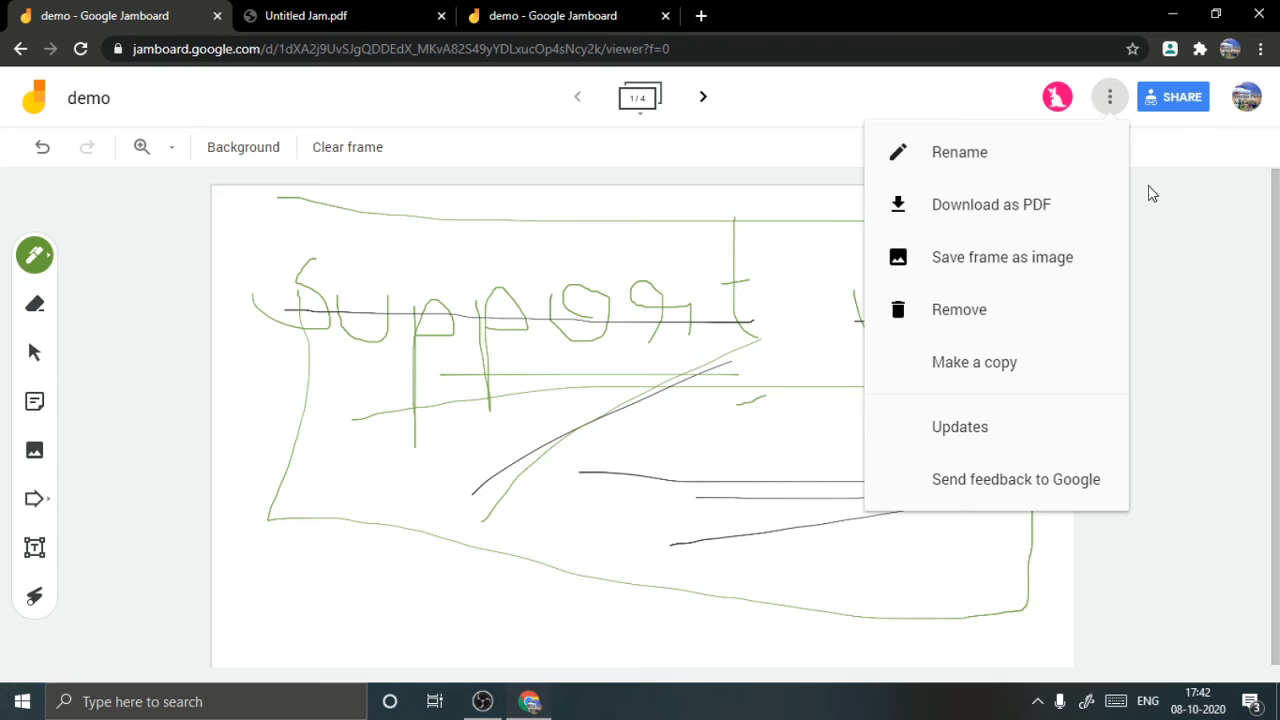
pyautogui.click(1152, 218)
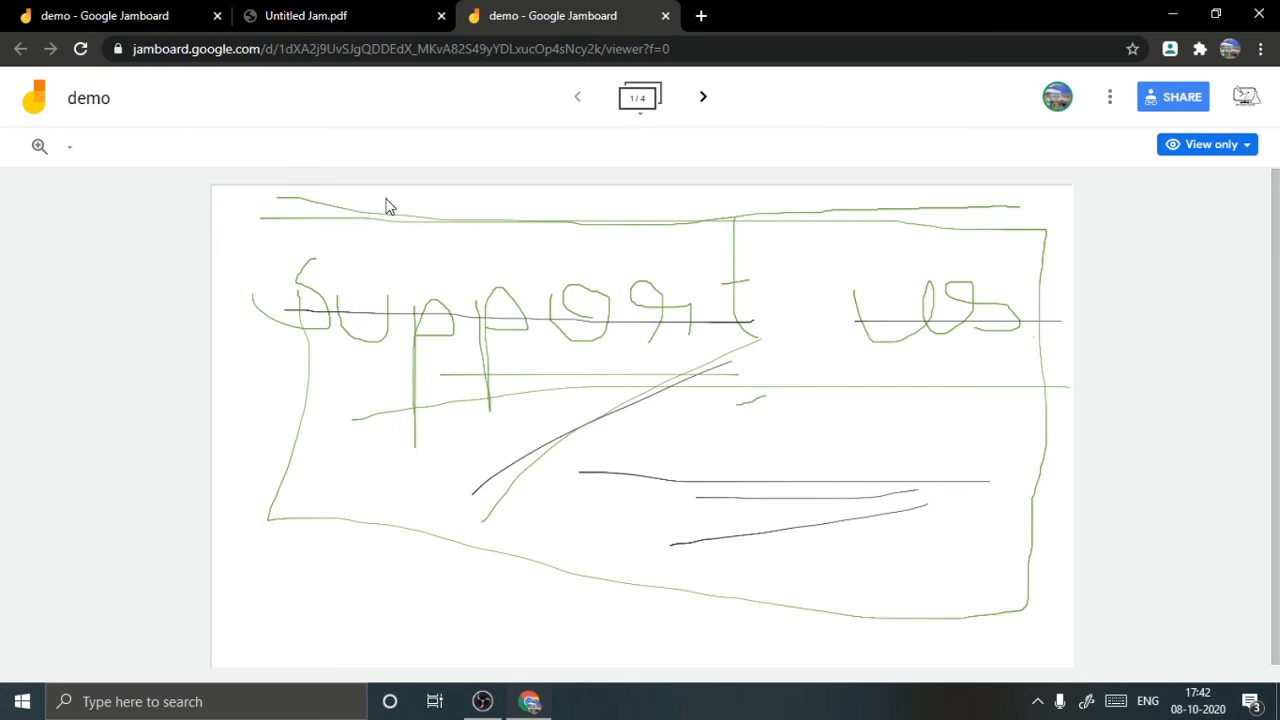
# Return to the editable demo jam and draw a green pen line above the handwritten "Support us"
pyautogui.click(100, 15)
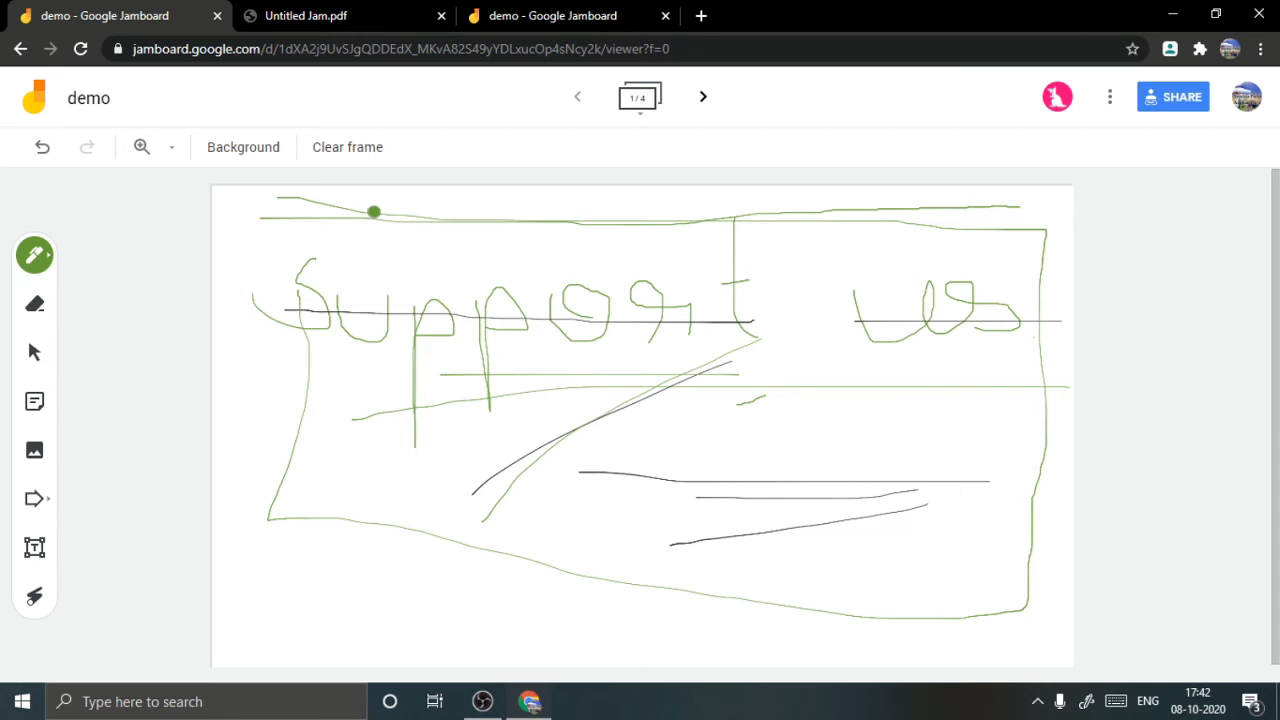
pyautogui.moveTo(375, 212)
pyautogui.mouseDown()
pyautogui.moveTo(480, 197)
pyautogui.moveTo(708, 219)
pyautogui.mouseUp()
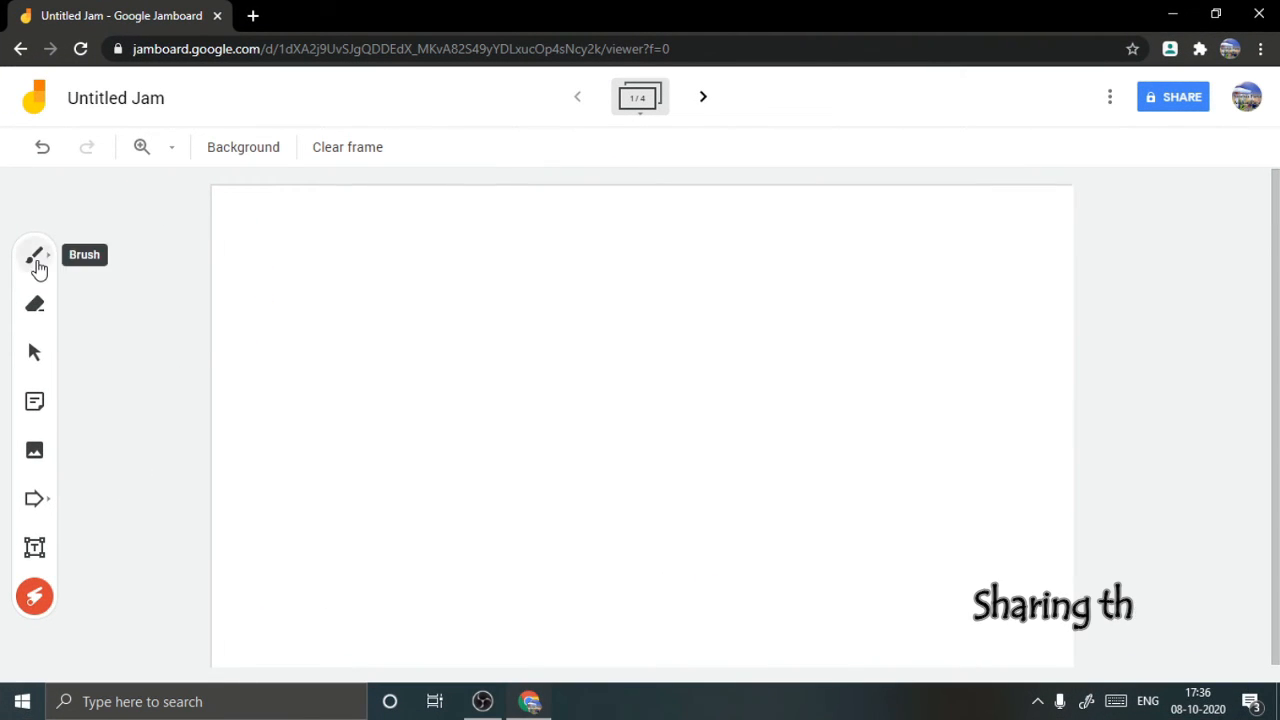
# Handwrite "Support us" with the green pen on the first frame and underline it
pyautogui.click(35, 258)
pyautogui.click(36, 310)
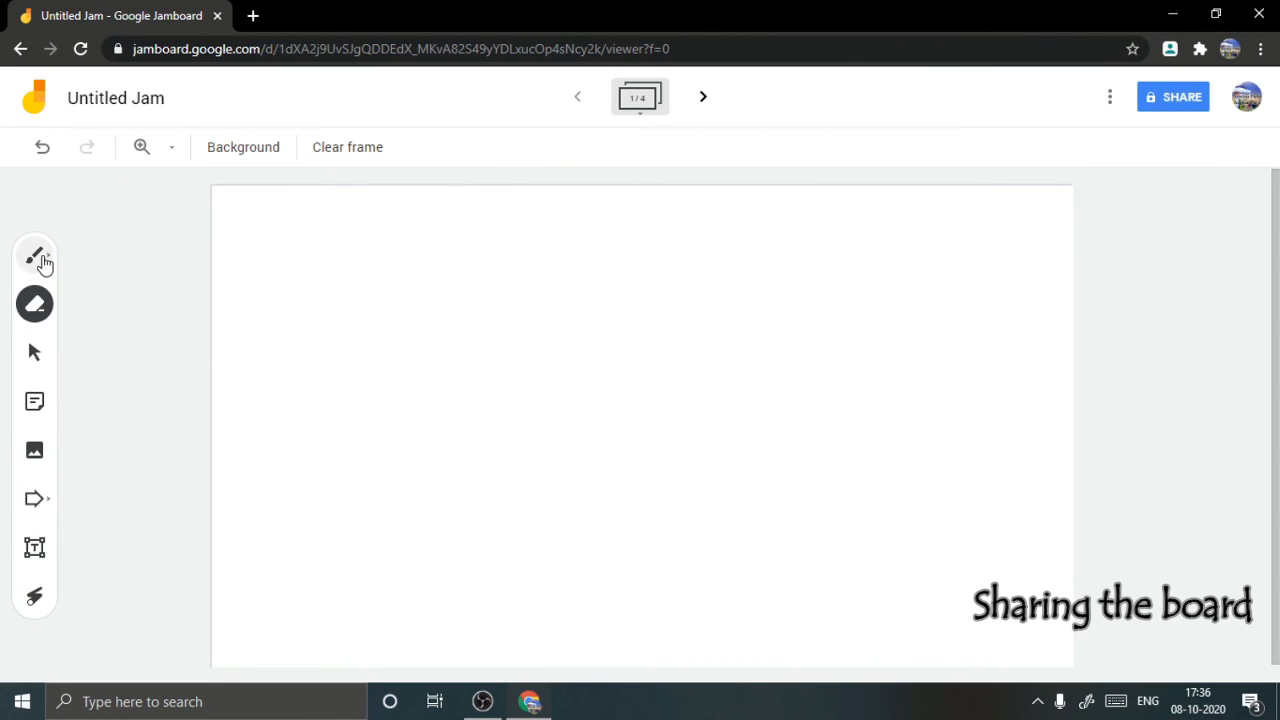
pyautogui.click(40, 262)
pyautogui.click(40, 258)
pyautogui.click(88, 256)
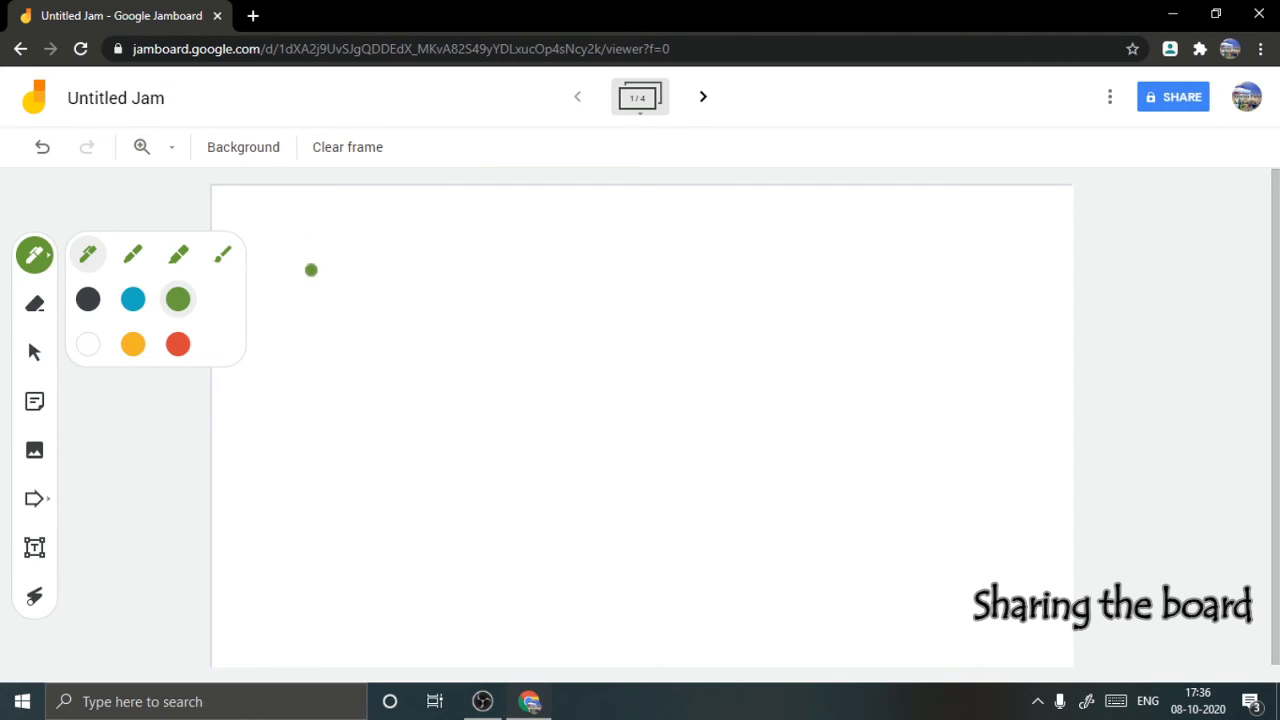
pyautogui.moveTo(315, 258); pyautogui.dragTo(252, 293)
pyautogui.moveTo(337, 295)
pyautogui.mouseDown()
pyautogui.moveTo(377, 340)
pyautogui.moveTo(388, 295)
pyautogui.moveTo(430, 299)
pyautogui.moveTo(417, 334)
pyautogui.mouseUp()
pyautogui.moveTo(472, 300)
pyautogui.mouseDown()
pyautogui.moveTo(489, 409)
pyautogui.moveTo(526, 323)
pyautogui.moveTo(479, 320)
pyautogui.mouseUp()
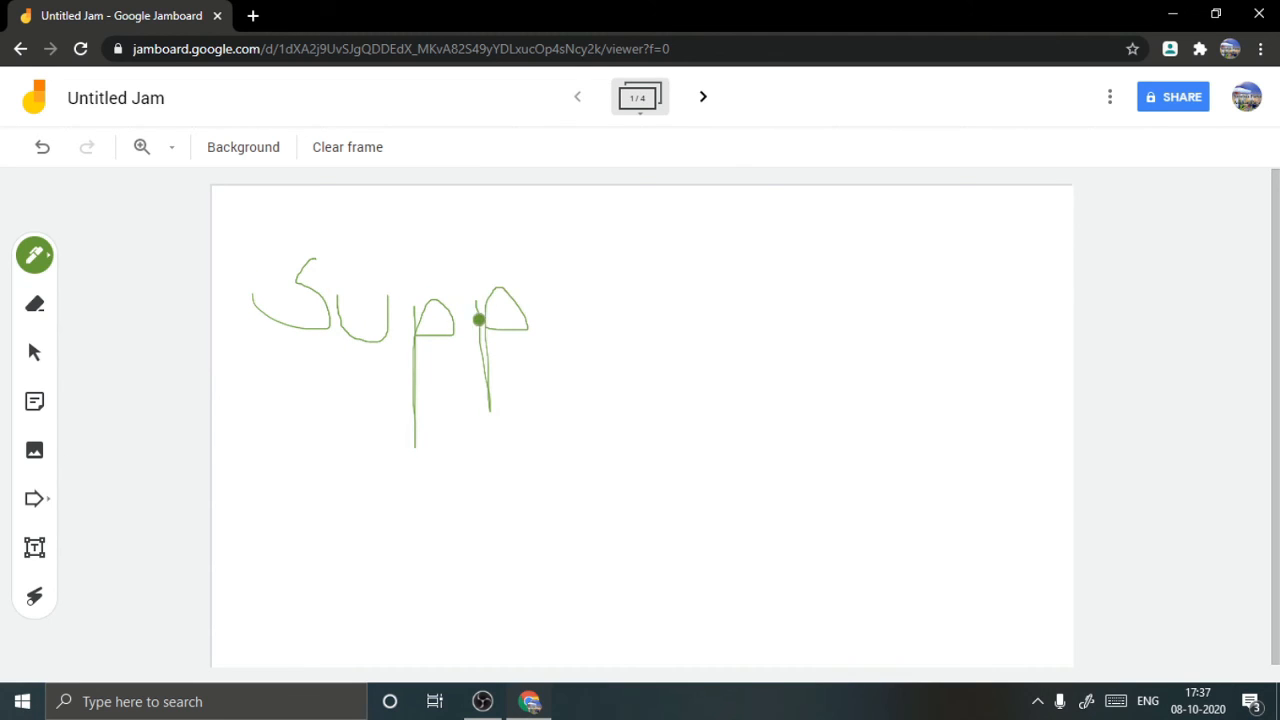
pyautogui.moveTo(552, 293)
pyautogui.mouseDown()
pyautogui.moveTo(603, 323)
pyautogui.moveTo(563, 297)
pyautogui.moveTo(586, 317)
pyautogui.mouseUp()
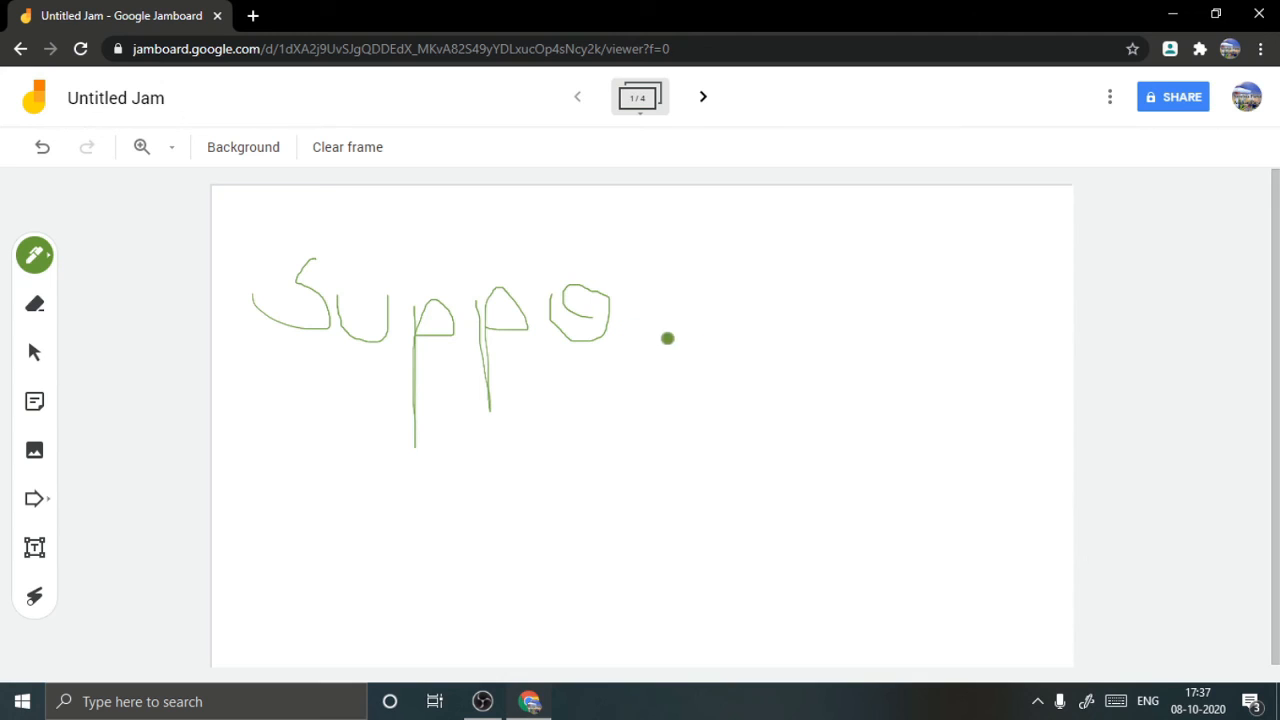
pyautogui.moveTo(649, 342)
pyautogui.mouseDown()
pyautogui.moveTo(647, 282)
pyautogui.moveTo(690, 335)
pyautogui.mouseUp()
pyautogui.moveTo(734, 216); pyautogui.dragTo(758, 338)
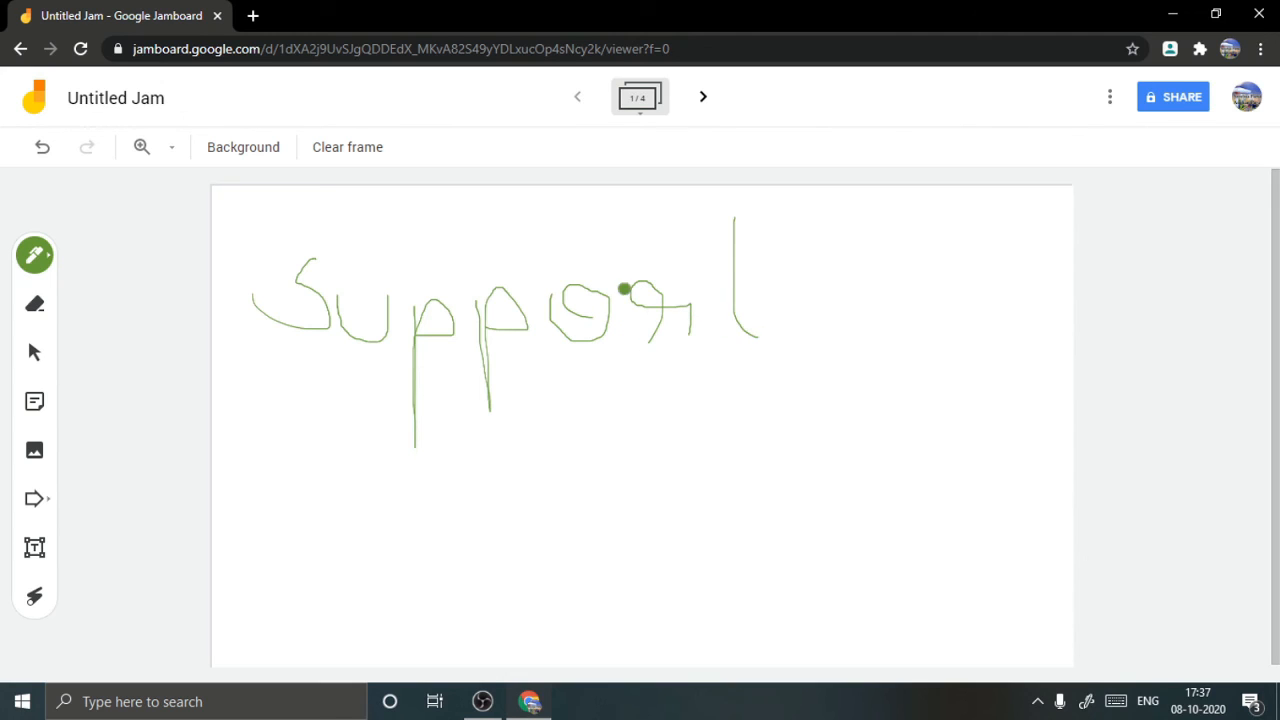
pyautogui.moveTo(722, 285); pyautogui.dragTo(750, 282)
pyautogui.moveTo(855, 290)
pyautogui.mouseDown()
pyautogui.moveTo(928, 314)
pyautogui.moveTo(974, 303)
pyautogui.moveTo(1018, 318)
pyautogui.moveTo(976, 326)
pyautogui.mouseUp()
pyautogui.click(1038, 338)
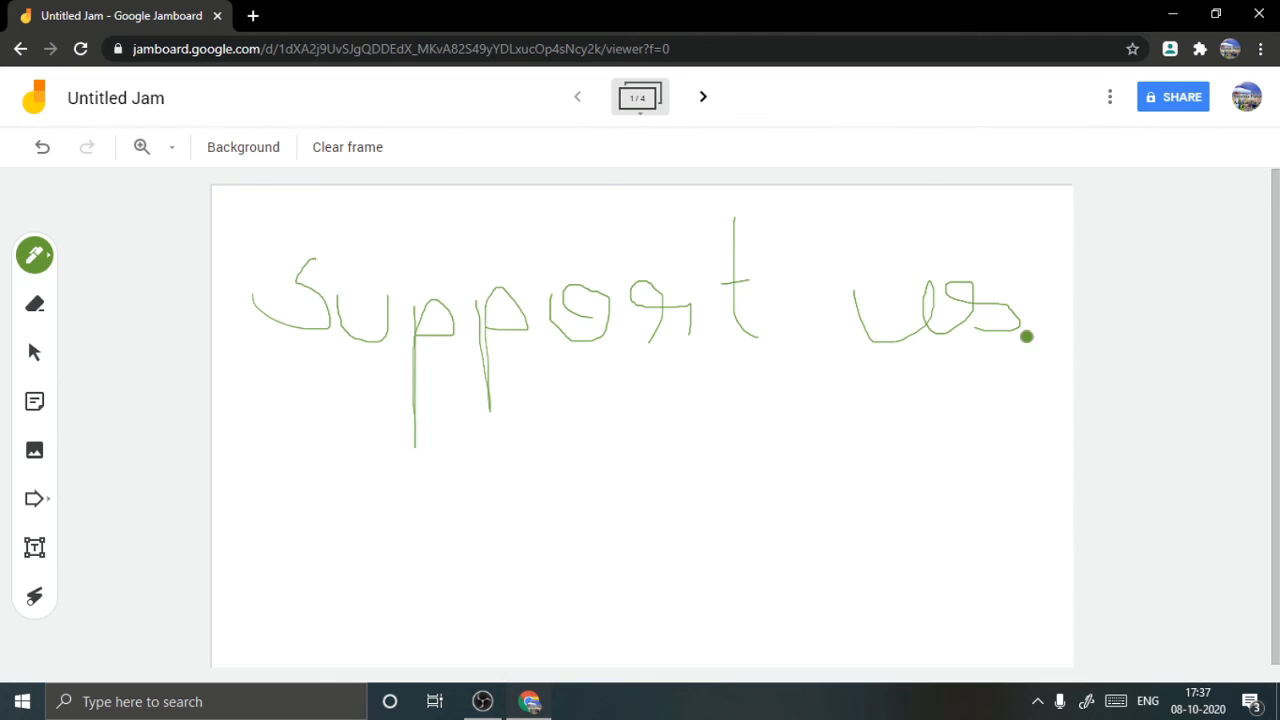
pyautogui.moveTo(352, 419); pyautogui.dragTo(1070, 386)
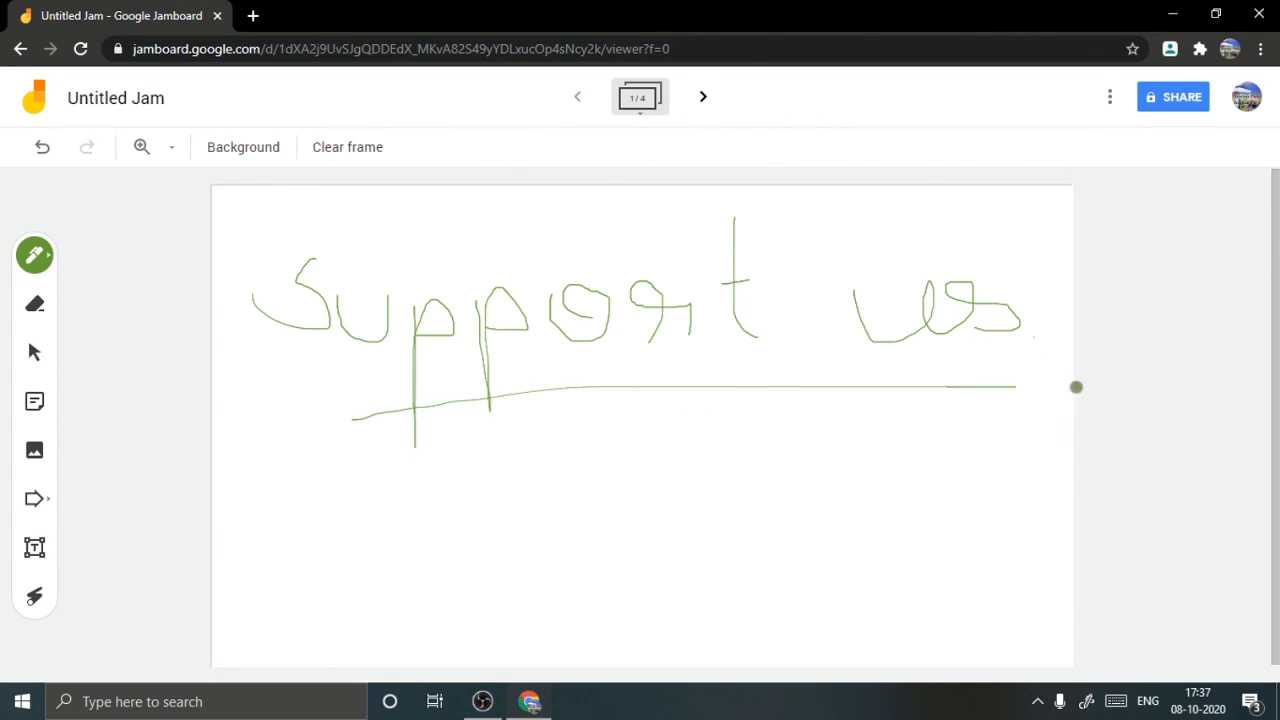
pyautogui.moveTo(737, 404); pyautogui.dragTo(766, 396)
# Change the jam's link sharing from restricted to Anyone with the link
pyautogui.click(1166, 102)
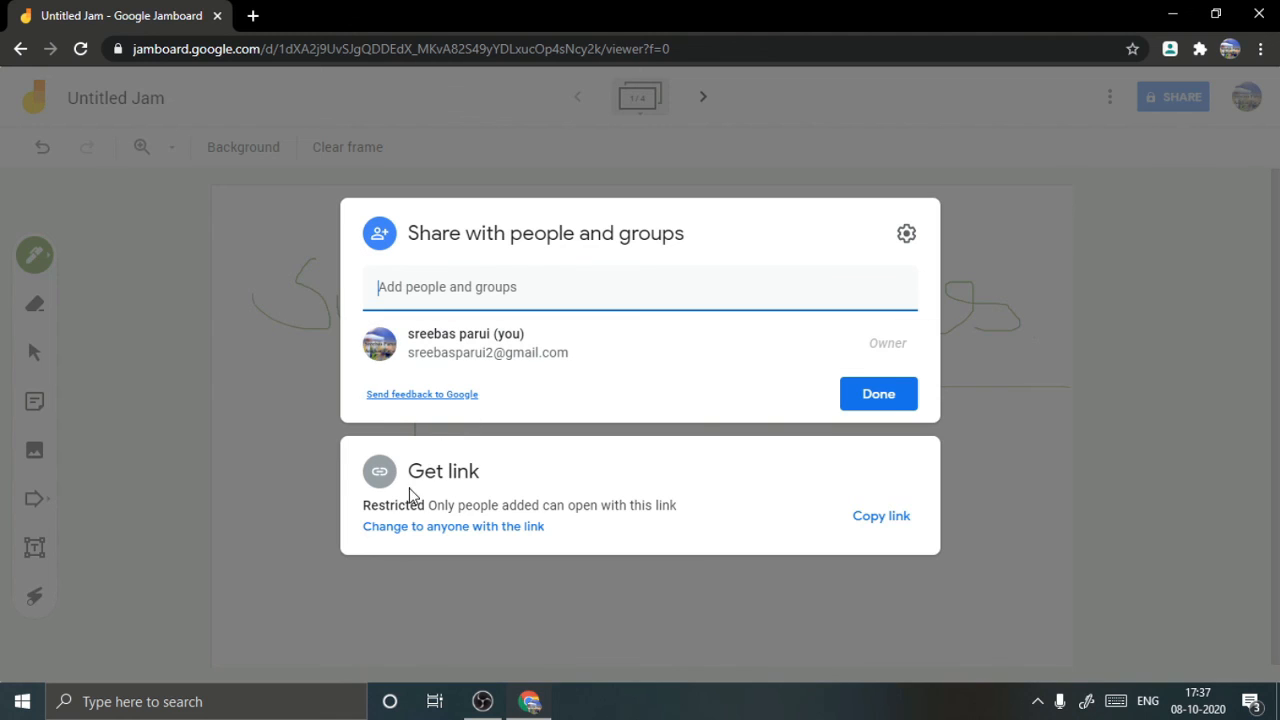
pyautogui.click(463, 483)
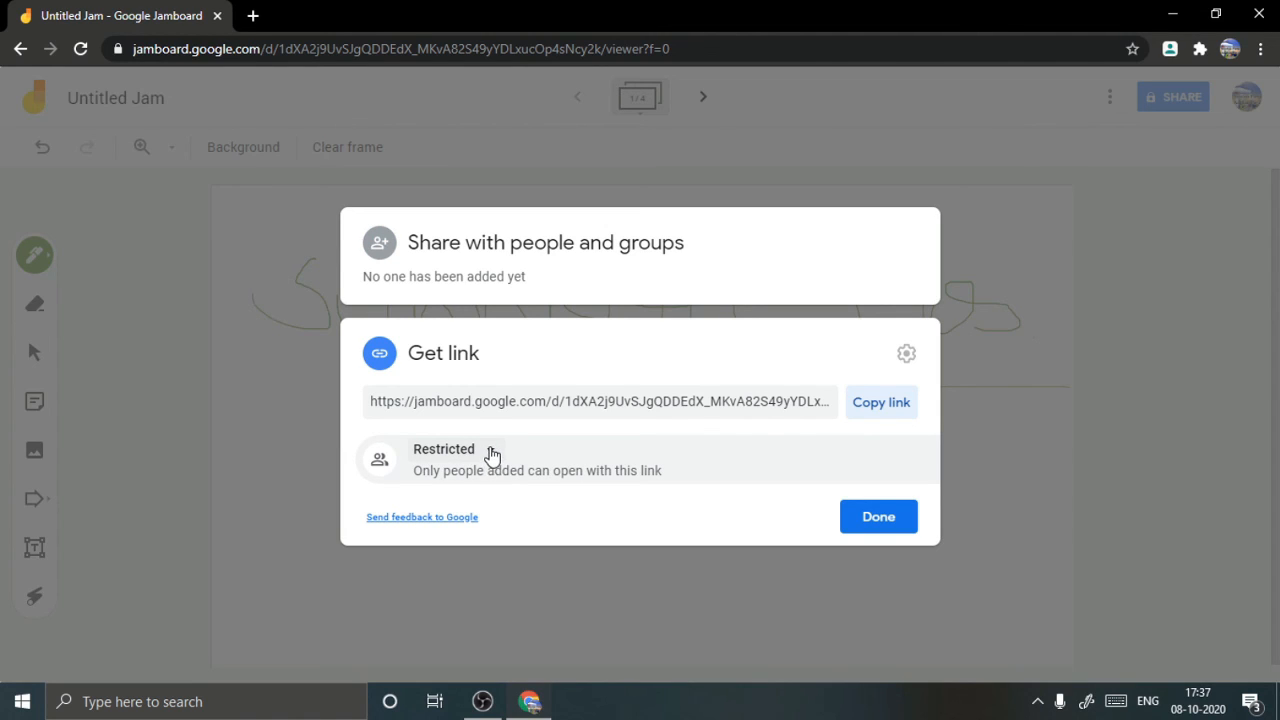
pyautogui.click(491, 455)
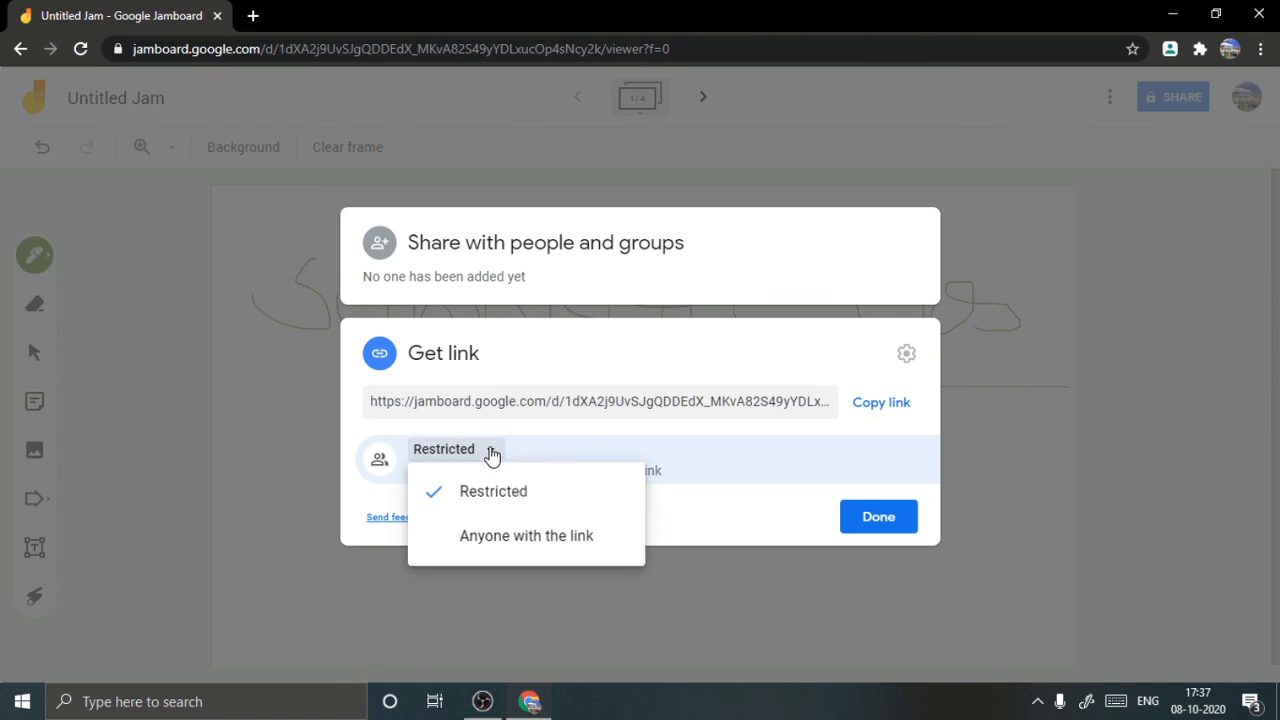
pyautogui.click(488, 540)
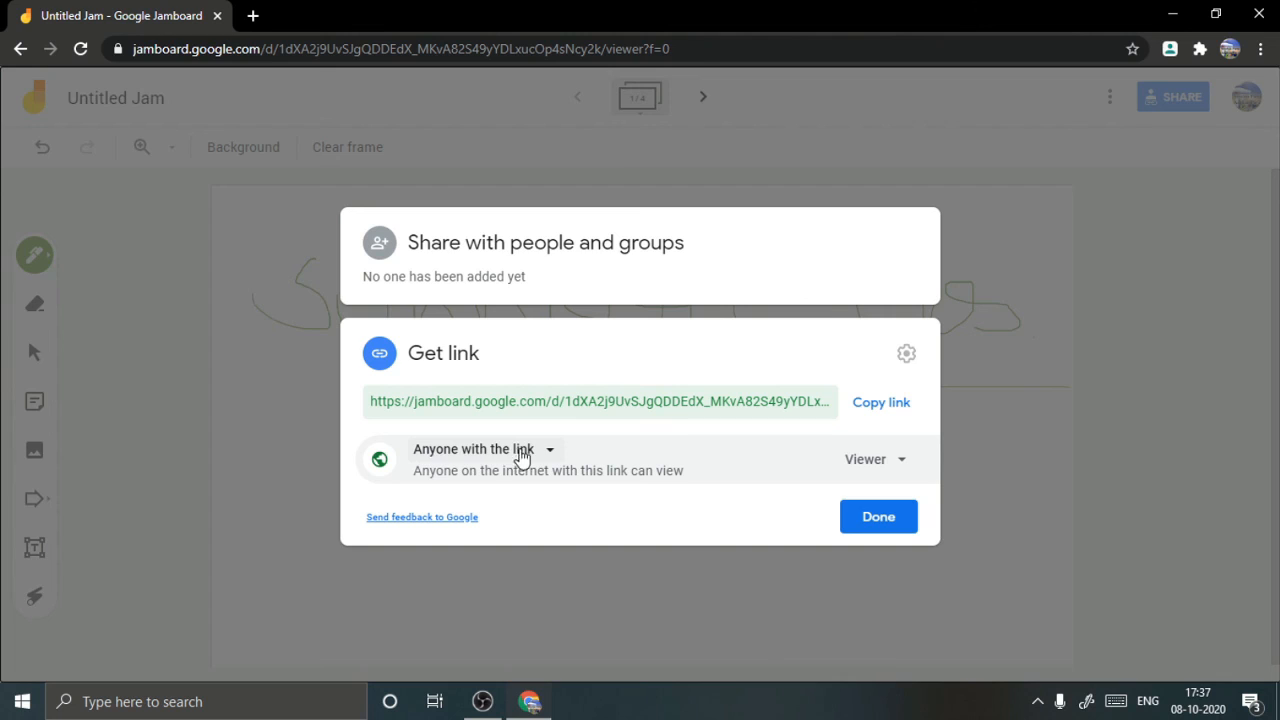
# Set the link's role to Editor, copy the sharing link and finish sharing
pyautogui.click(901, 464)
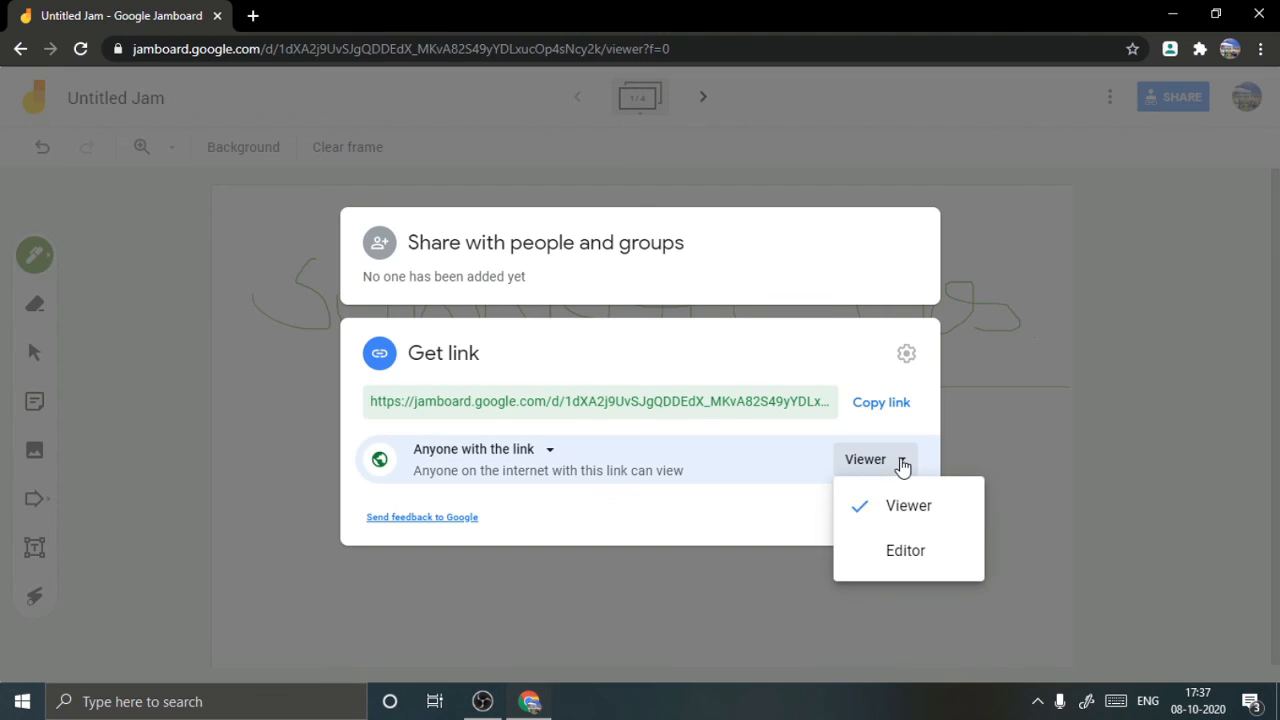
pyautogui.click(893, 558)
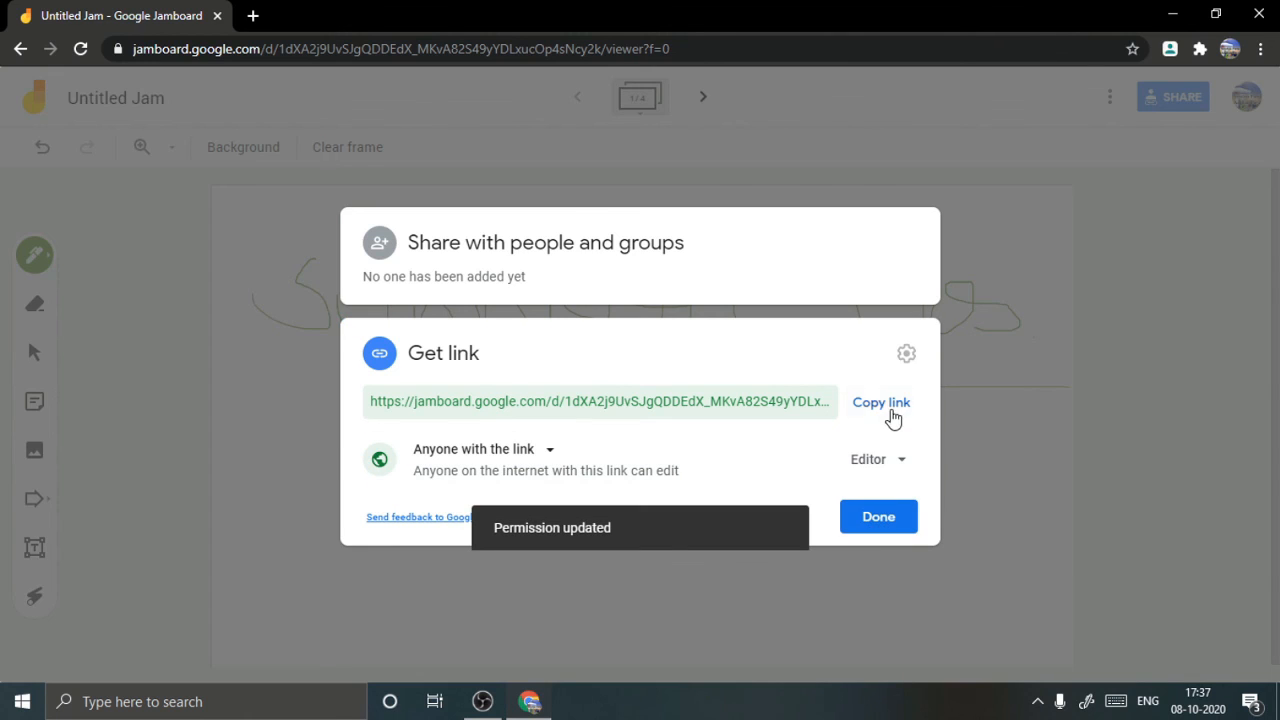
pyautogui.click(890, 410)
pyautogui.click(878, 519)
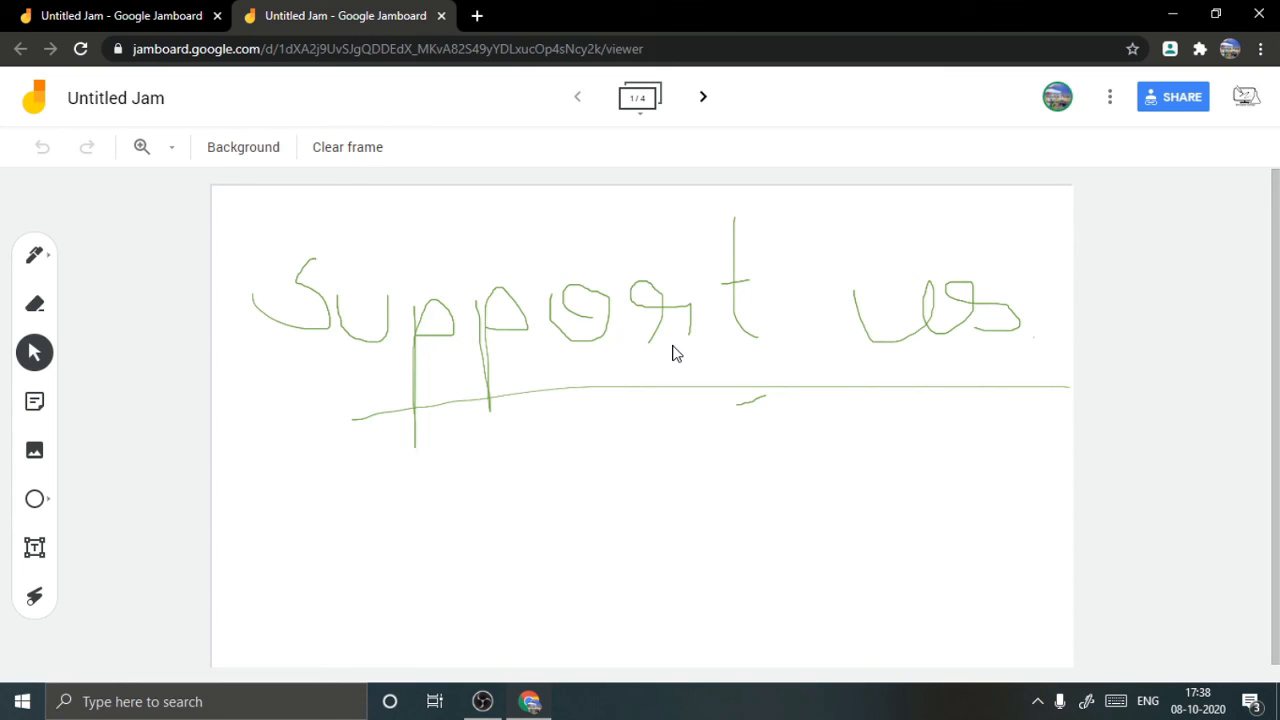
# In the jam opened from the shared link, draw three black pen lines below the text and check them in the owner's copy
pyautogui.click(34, 254)
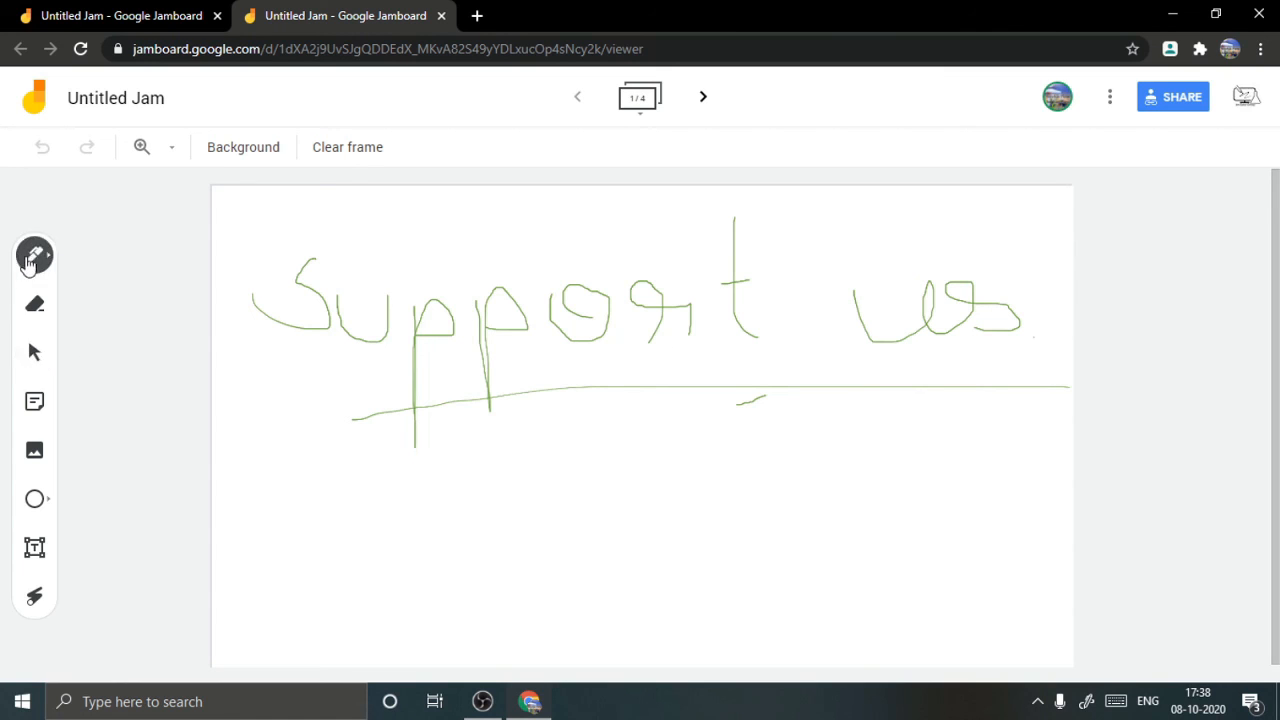
pyautogui.click(34, 303)
pyautogui.click(34, 256)
pyautogui.click(40, 262)
pyautogui.moveTo(579, 471); pyautogui.dragTo(990, 481)
pyautogui.moveTo(696, 497); pyautogui.dragTo(918, 490)
pyautogui.moveTo(669, 545); pyautogui.dragTo(928, 504)
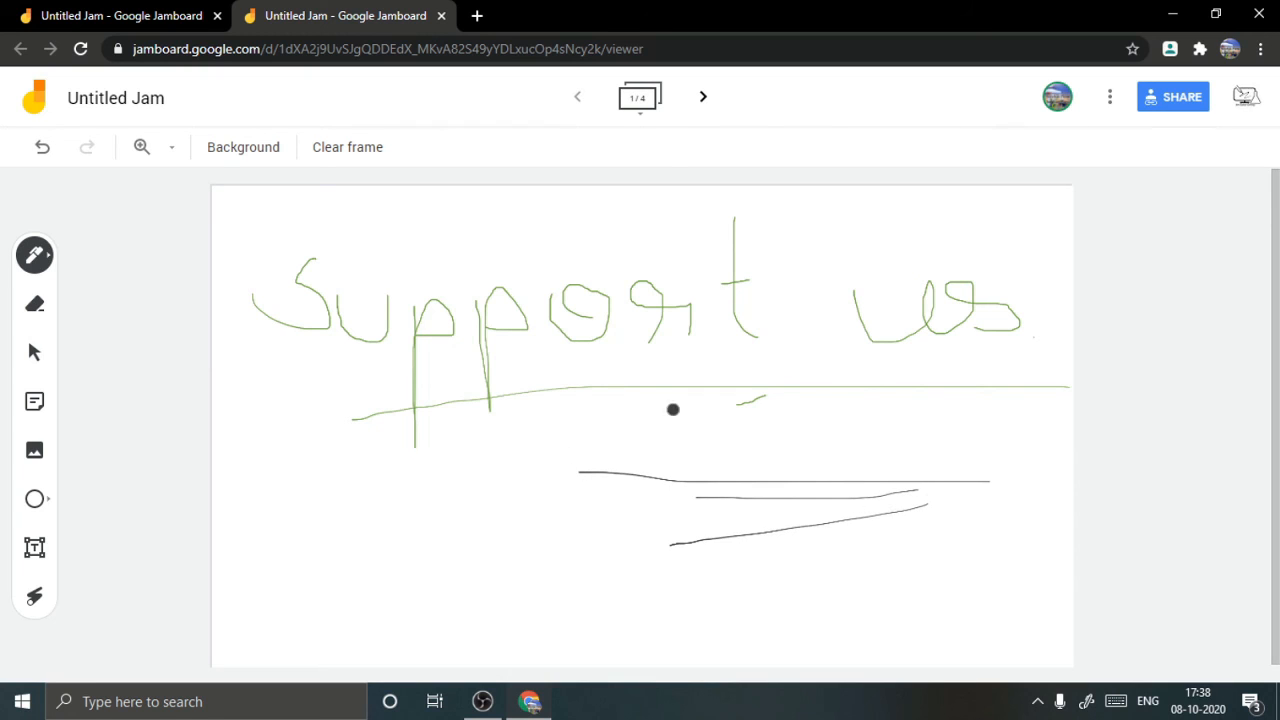
pyautogui.click(95, 10)
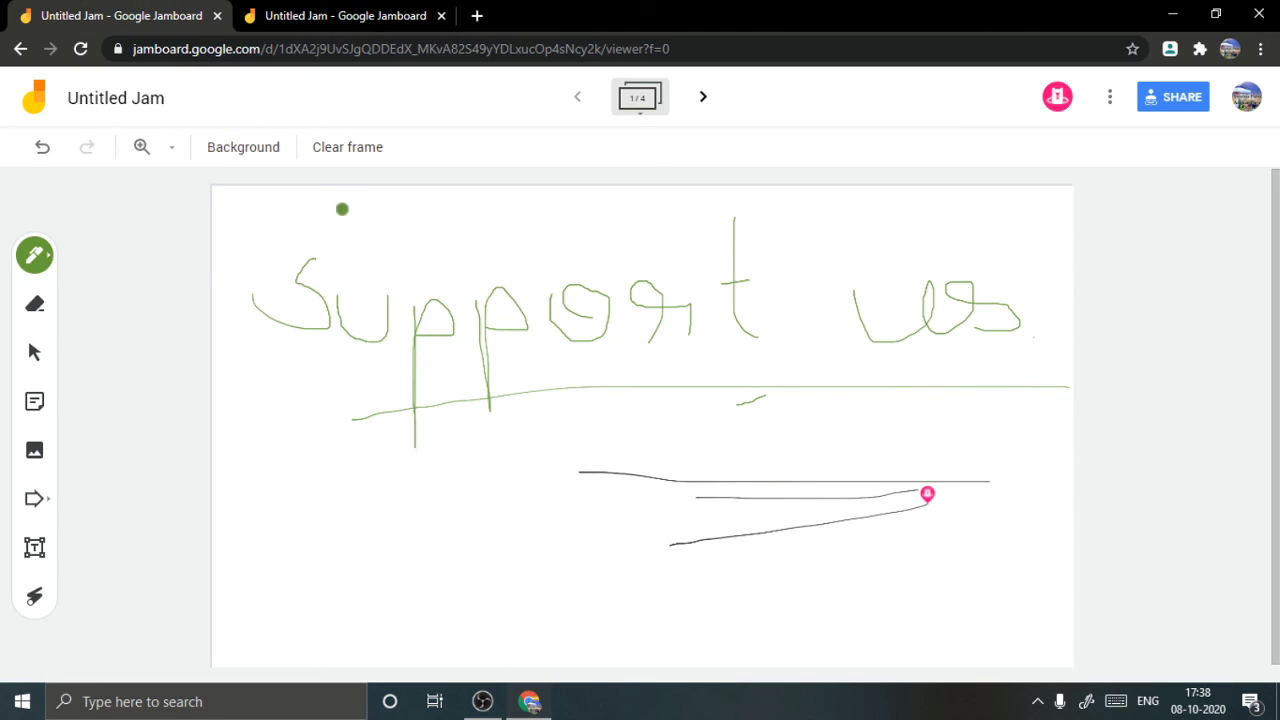
# Draw a black diagonal line in the shared copy and a green diagonal line beside it in the owner's copy
pyautogui.click(312, 17)
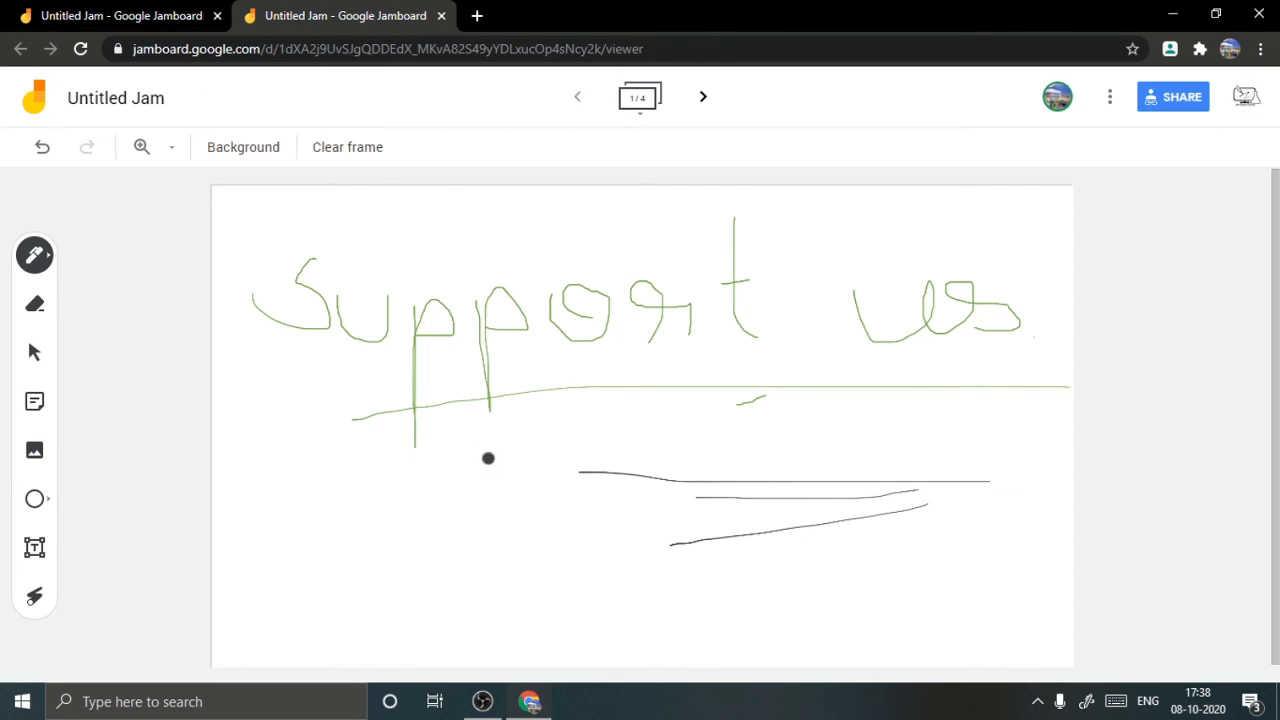
pyautogui.moveTo(470, 493); pyautogui.dragTo(732, 357)
pyautogui.click(104, 14)
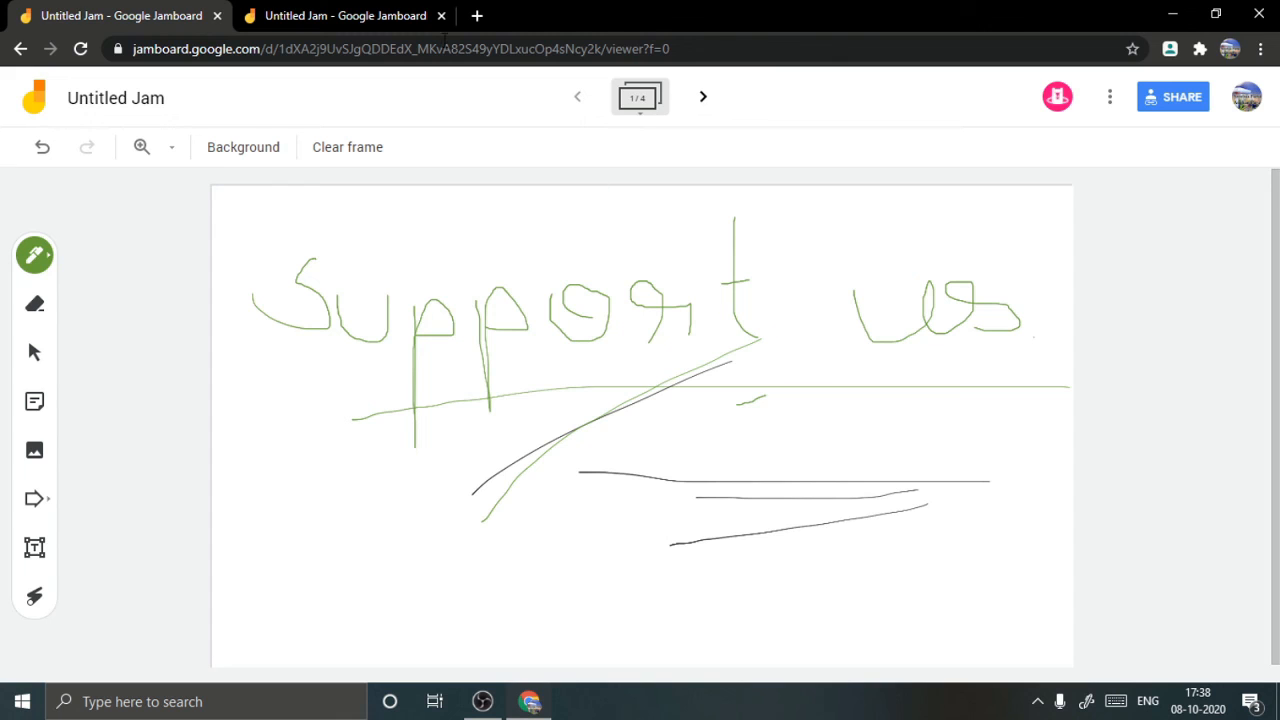
# Compare the shared and owner's copies of the jam to check that the diagonal strokes sync between them
pyautogui.click(340, 15)
pyautogui.click(131, 12)
pyautogui.click(300, 10)
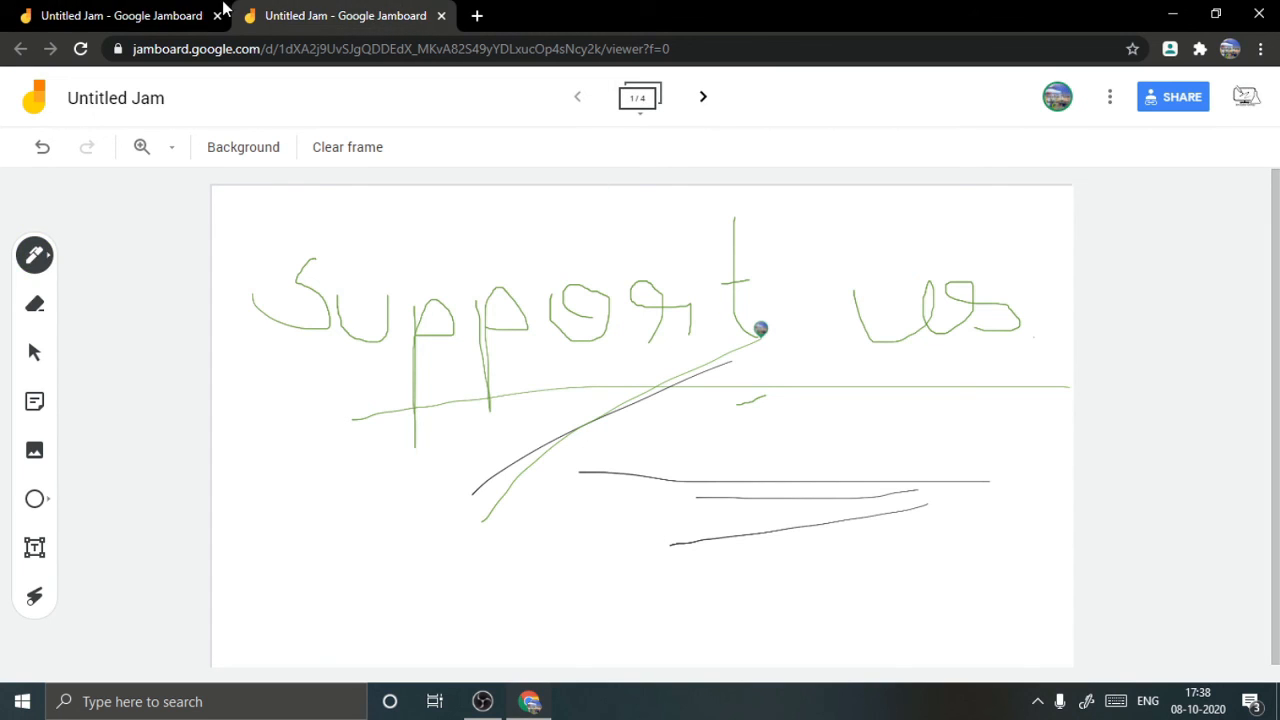
pyautogui.click(140, 10)
pyautogui.click(335, 9)
pyautogui.click(60, 9)
pyautogui.click(299, 8)
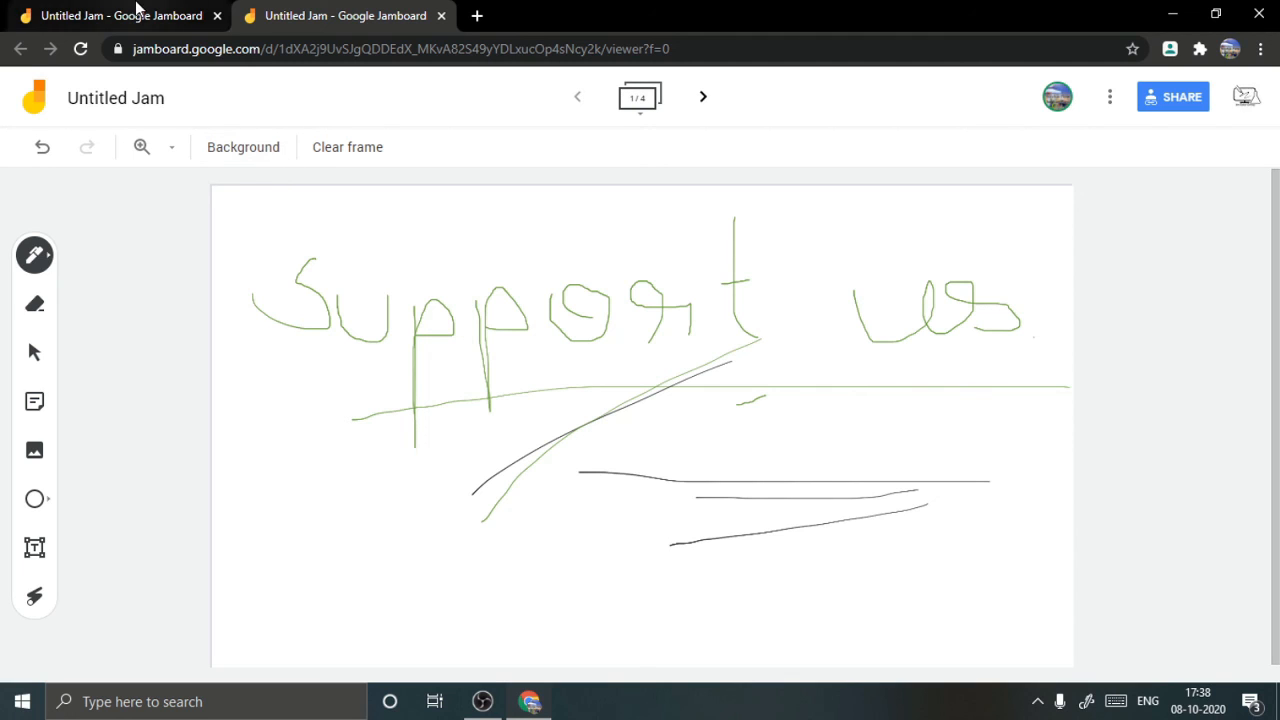
pyautogui.click(137, 8)
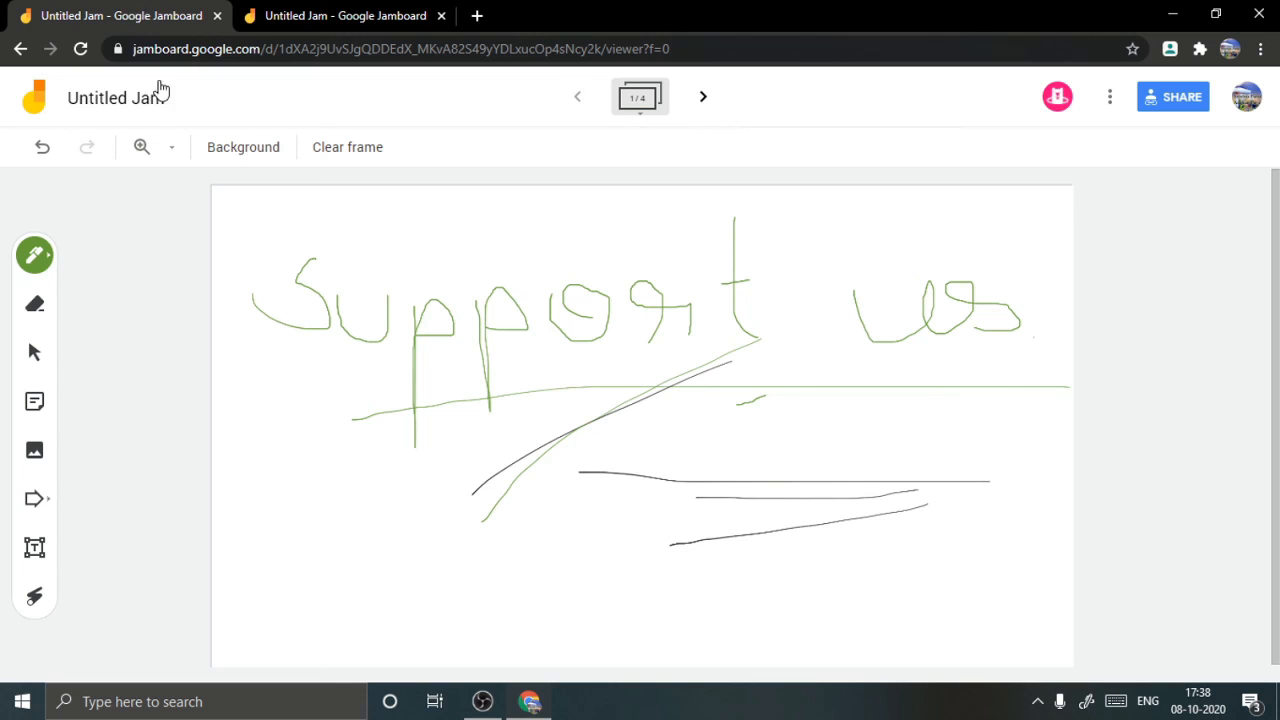
# Strike through both words of "Support us" in black in the shared copy and check the owner's copy
pyautogui.click(305, 10)
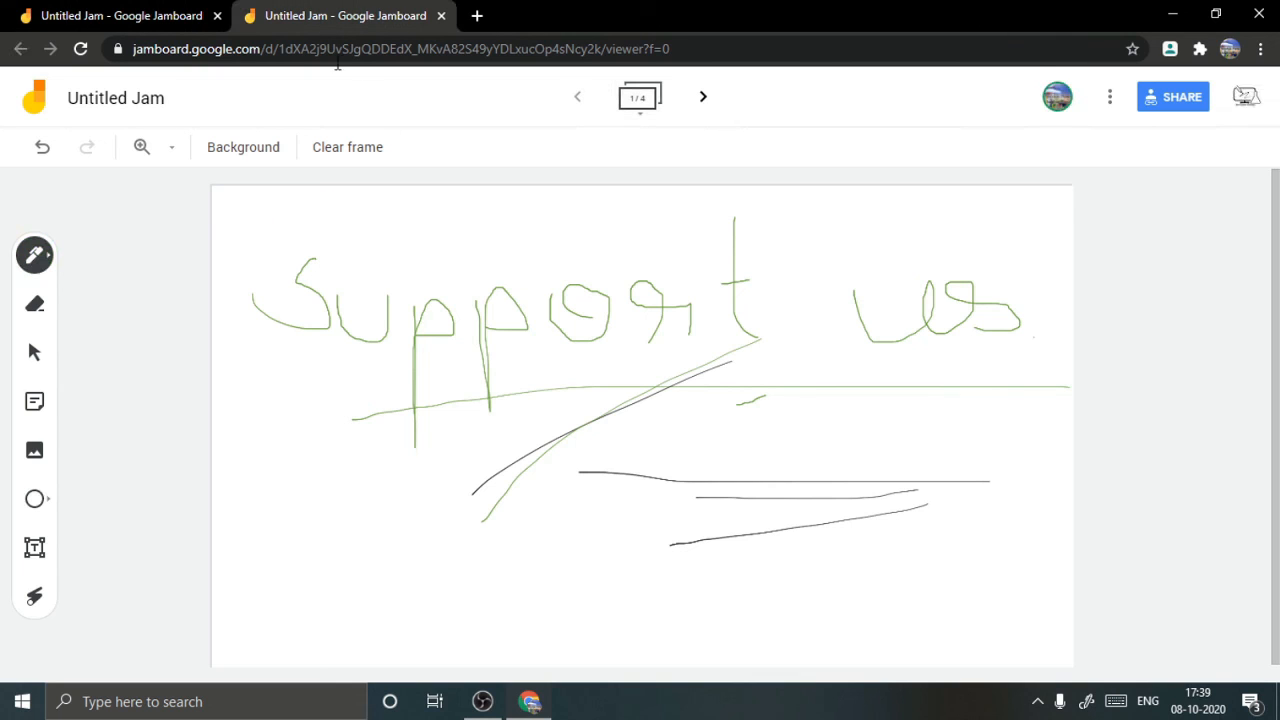
pyautogui.moveTo(851, 321); pyautogui.dragTo(1062, 321)
pyautogui.moveTo(285, 310); pyautogui.dragTo(714, 321)
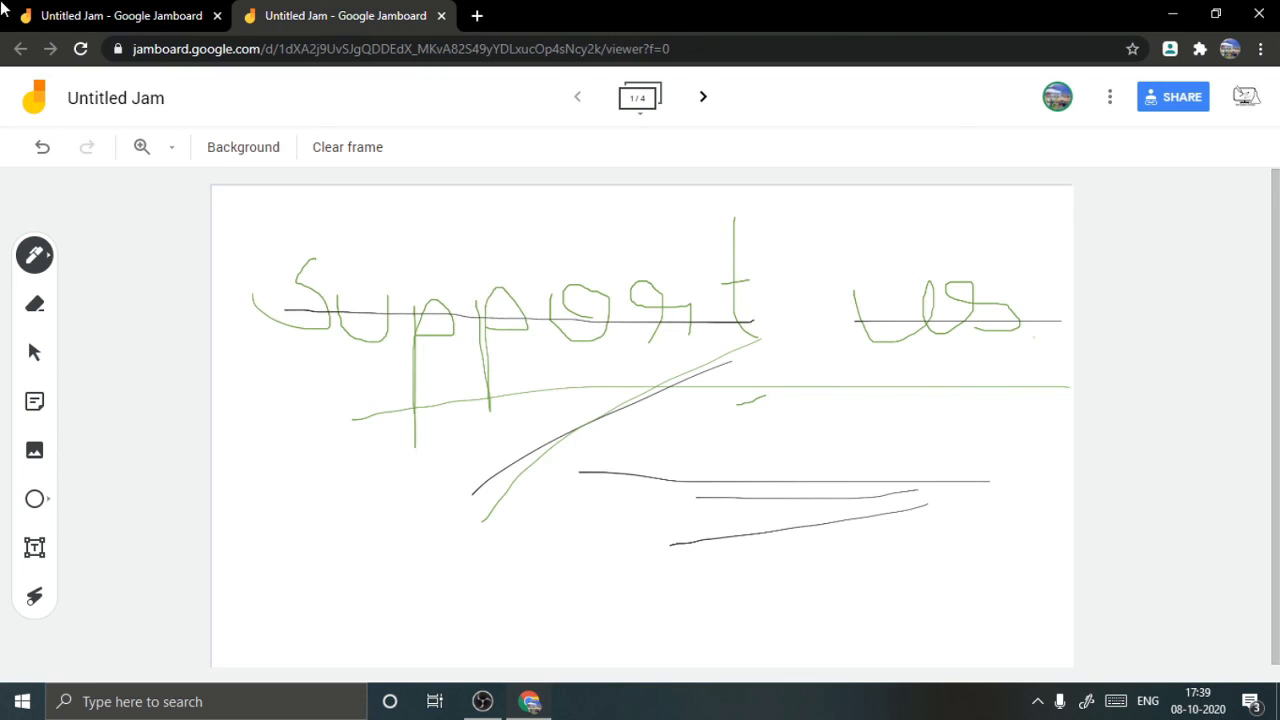
pyautogui.click(63, 10)
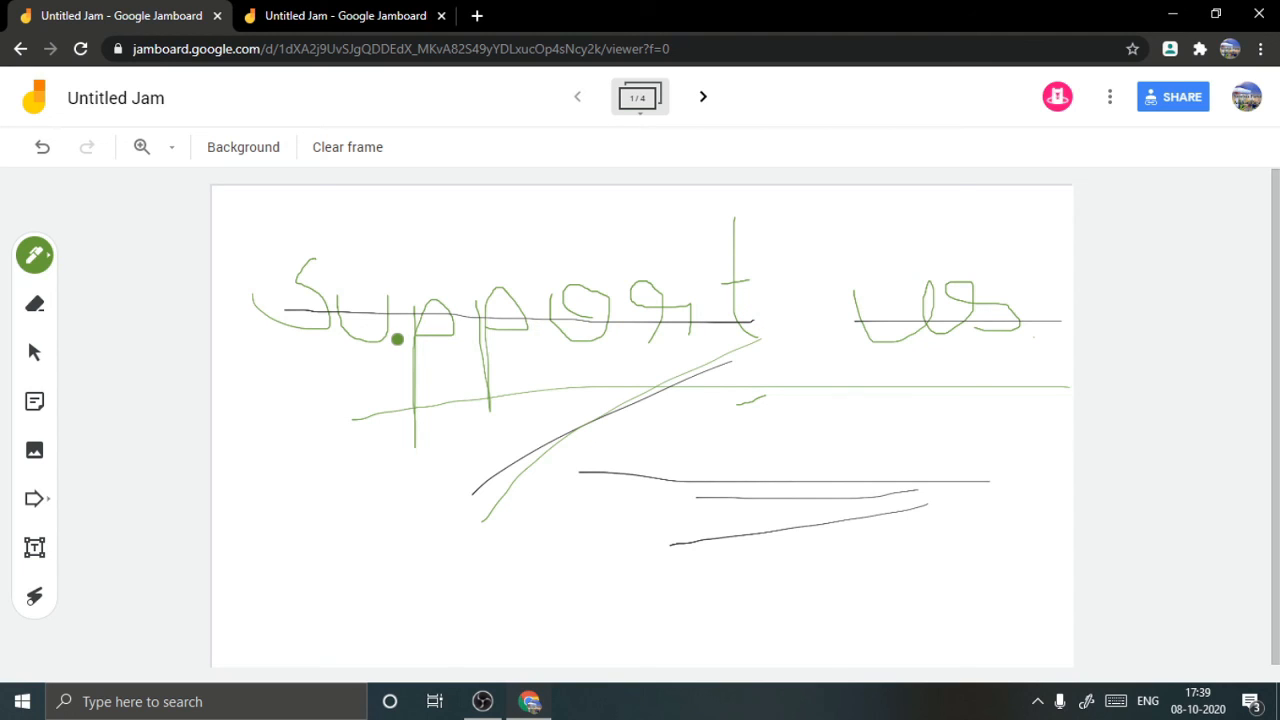
# Change the role for anyone with the jam's link to Viewer and save the sharing settings
pyautogui.click(1168, 100)
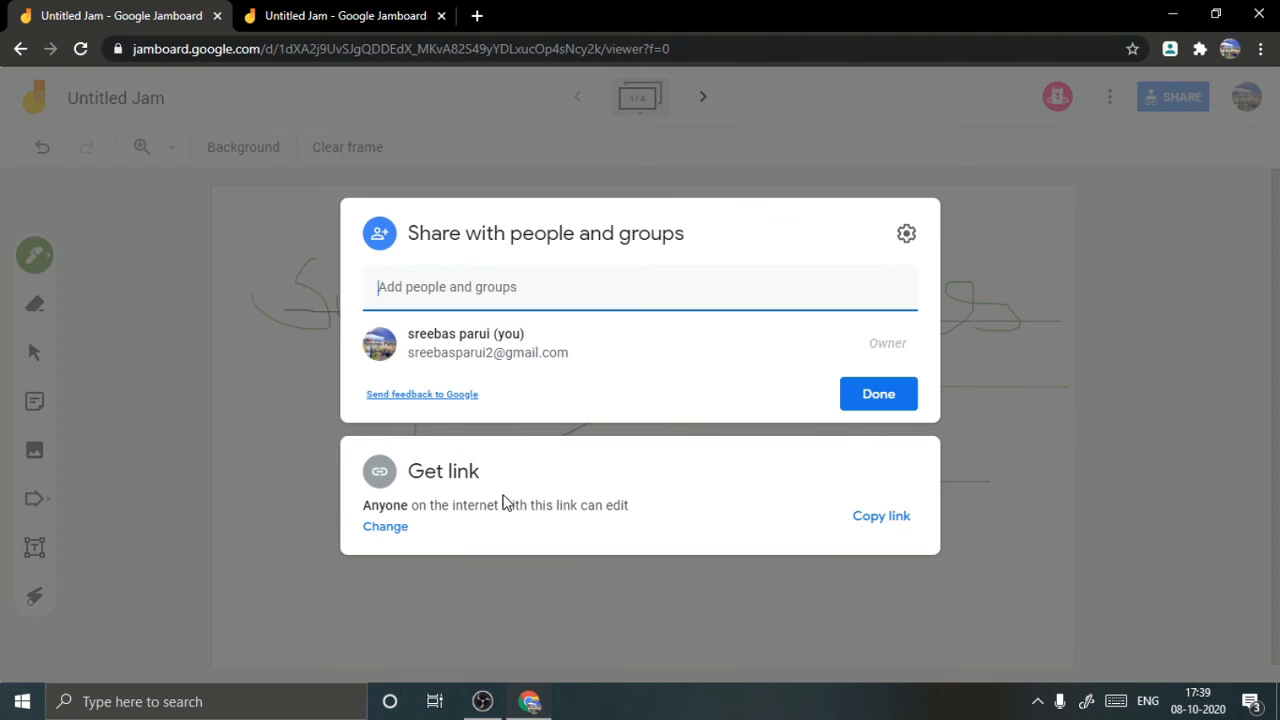
pyautogui.click(462, 480)
pyautogui.click(893, 460)
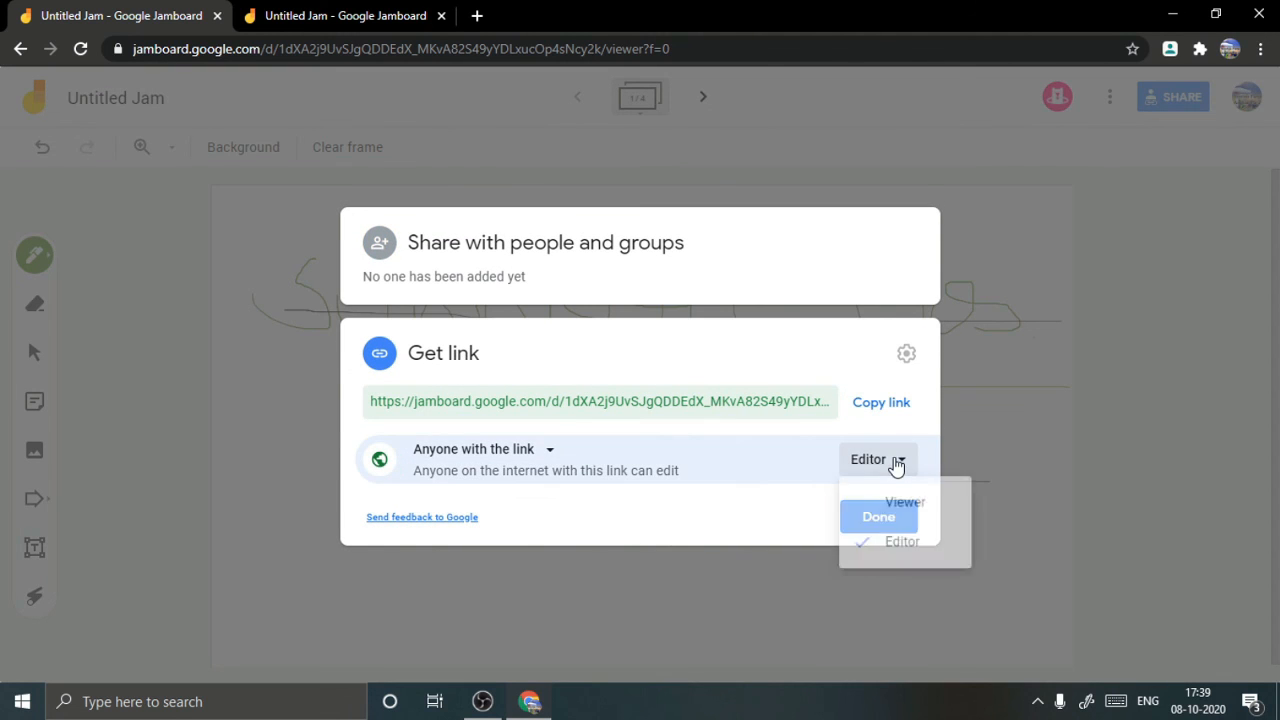
pyautogui.click(880, 508)
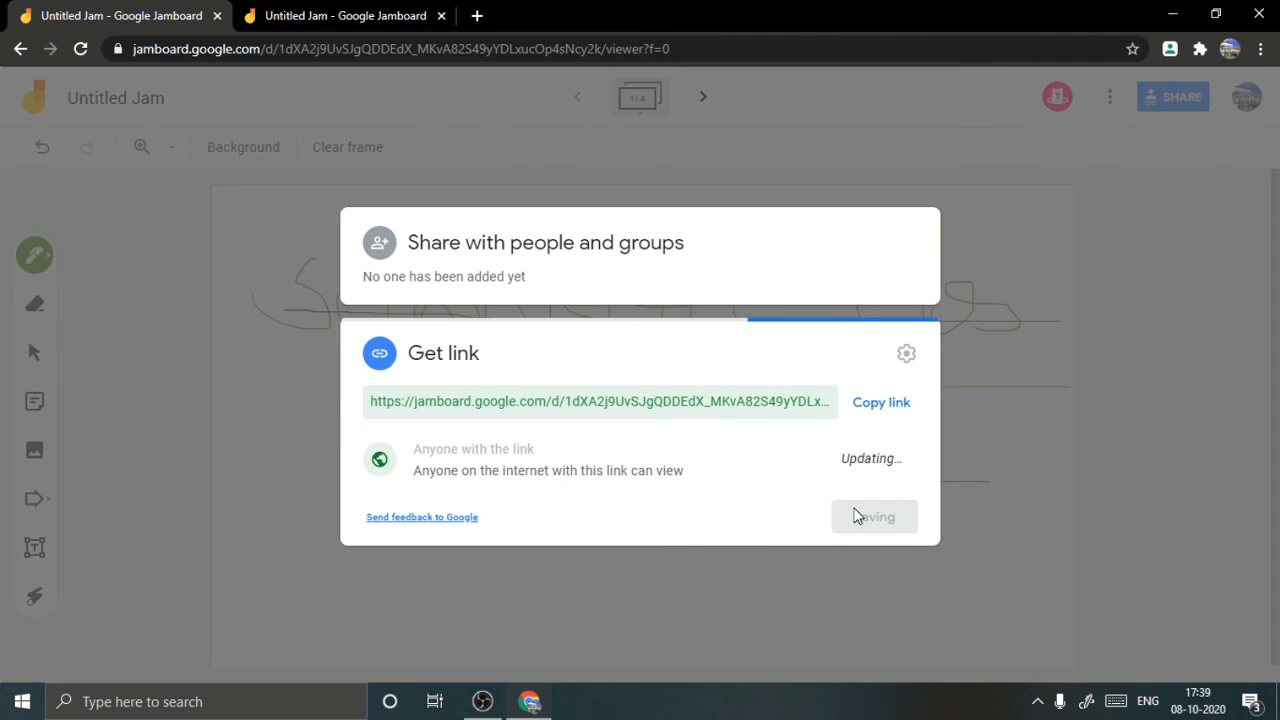
pyautogui.click(871, 526)
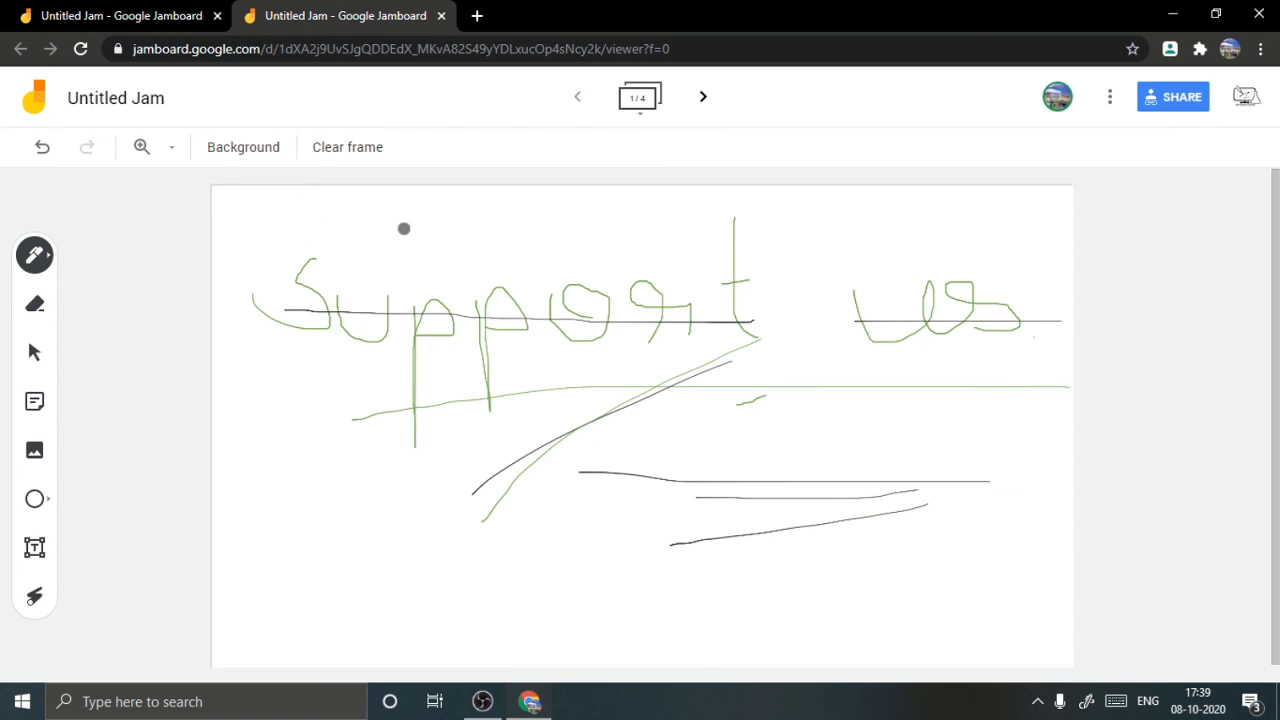
# Reload the shared copy of the jam to apply the new link permission
pyautogui.click(34, 352)
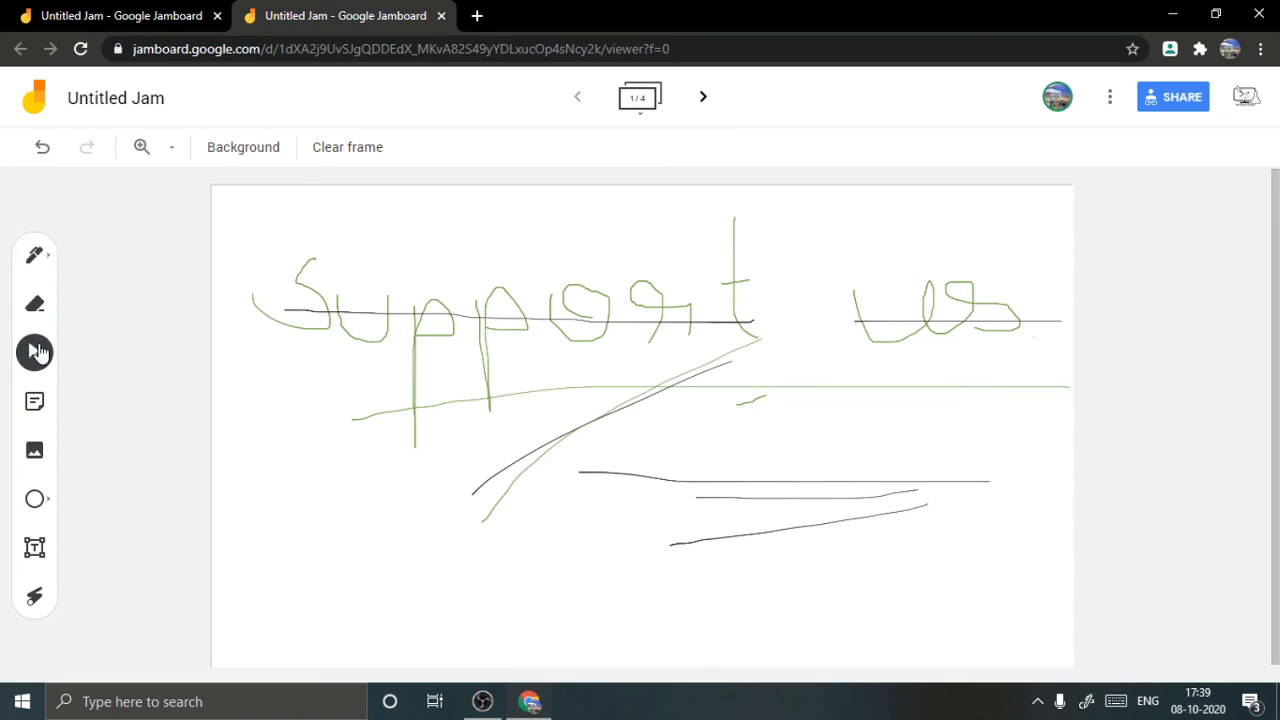
pyautogui.rightClick(221, 291)
pyautogui.click(251, 339)
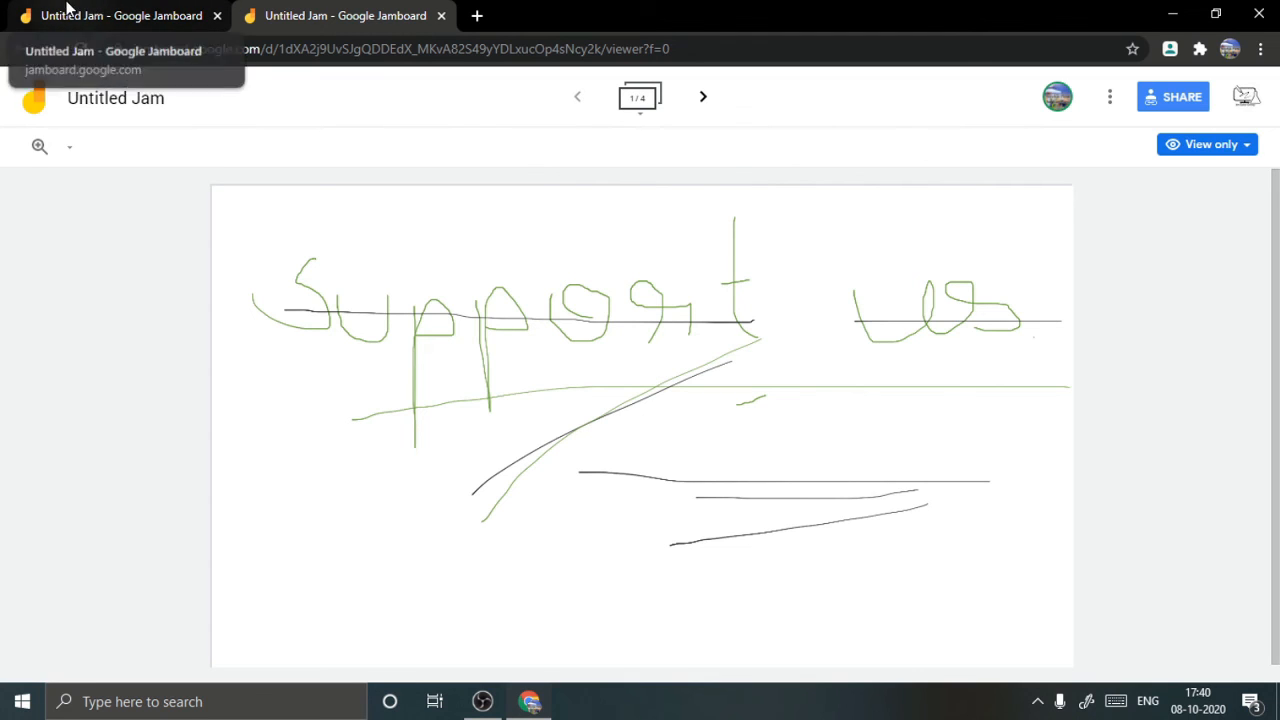
# Draw a green horizontal line below "Support" in the owner's copy and view it in the shared copy
pyautogui.click(95, 15)
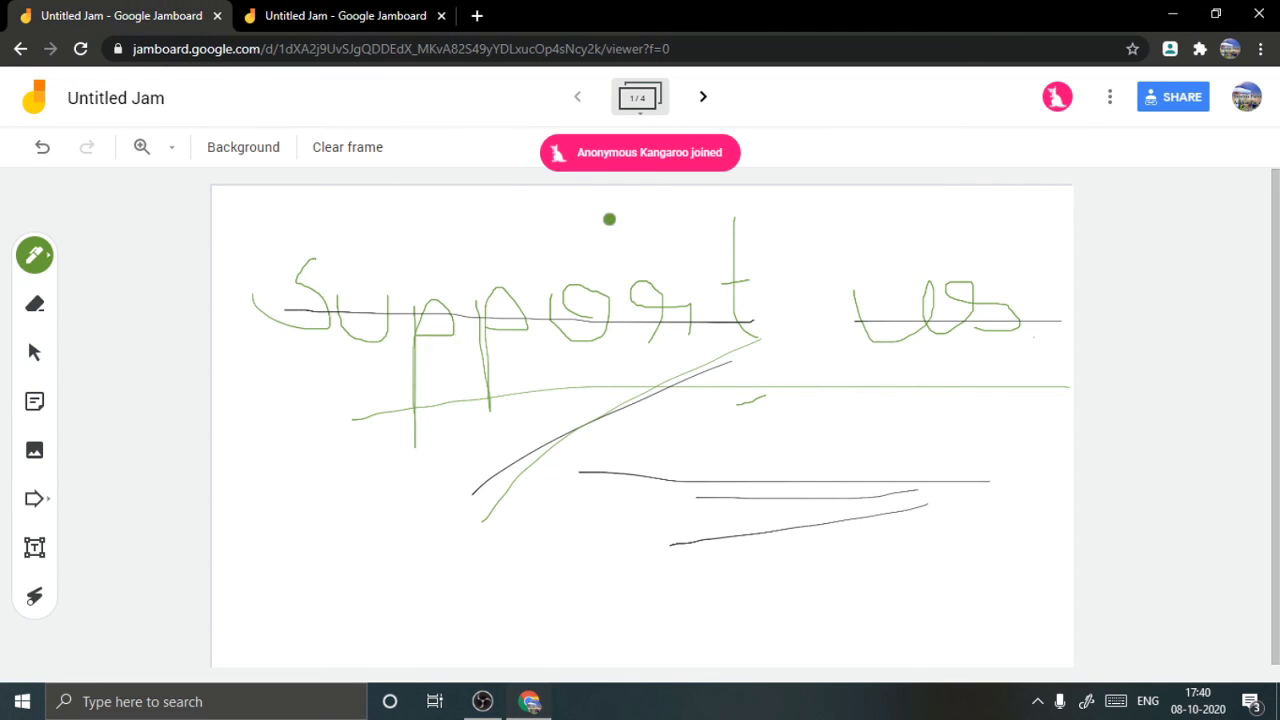
pyautogui.moveTo(440, 374); pyautogui.dragTo(738, 374)
pyautogui.click(345, 15)
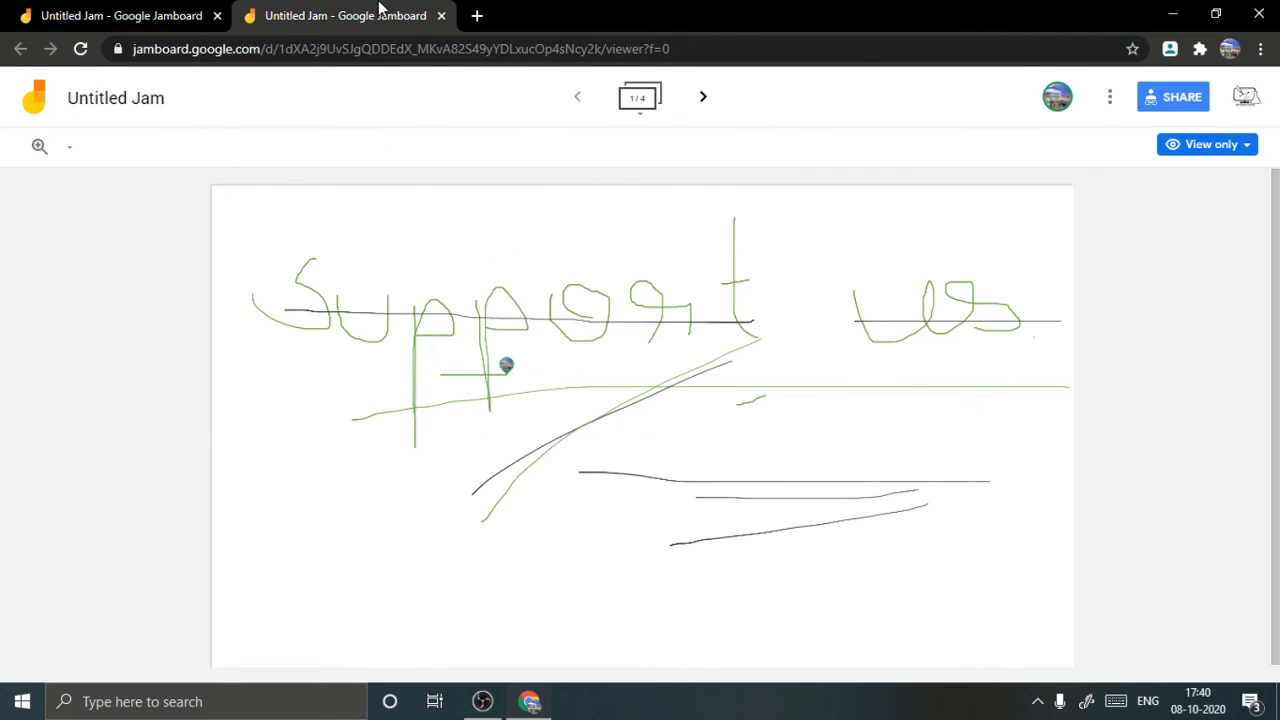